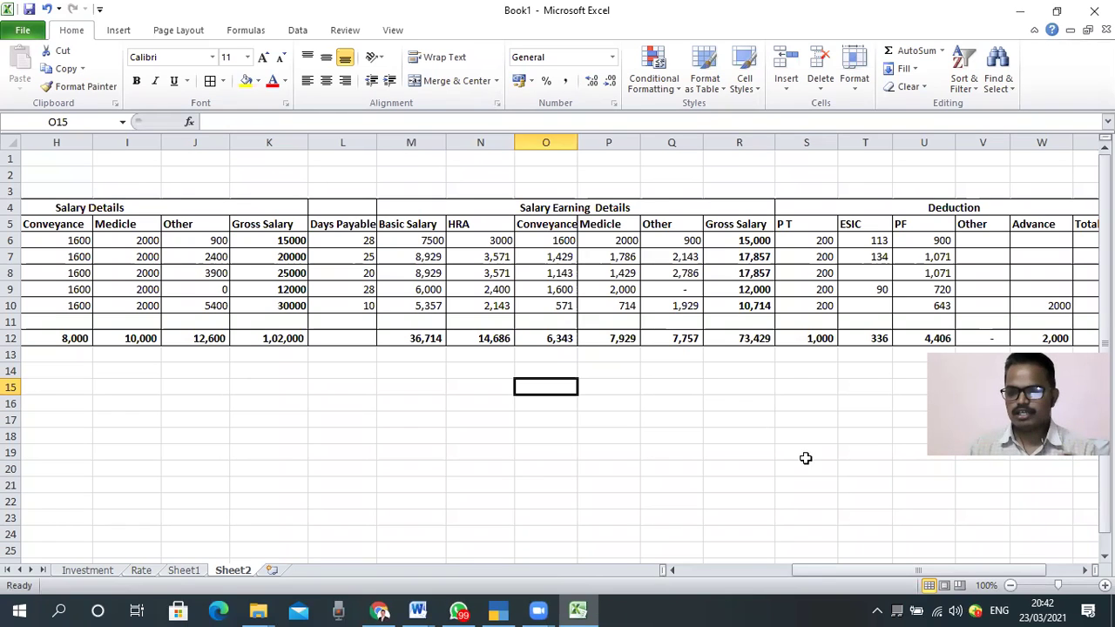
Examine the salary sheet's earning details, deduction columns and net salary, including the totals row.
{"action": "left_click", "coordinate": [746, 405]}
{"action": "key", "text": "Up"}
{"action": "key", "text": "Up"}
{"action": "key", "text": "Up"}
{"action": "key", "text": "Right"}
{"action": "key", "text": "Right"}
{"action": "key", "text": "Right"}
{"action": "key", "text": "Right"}
{"action": "key", "text": "Right"}
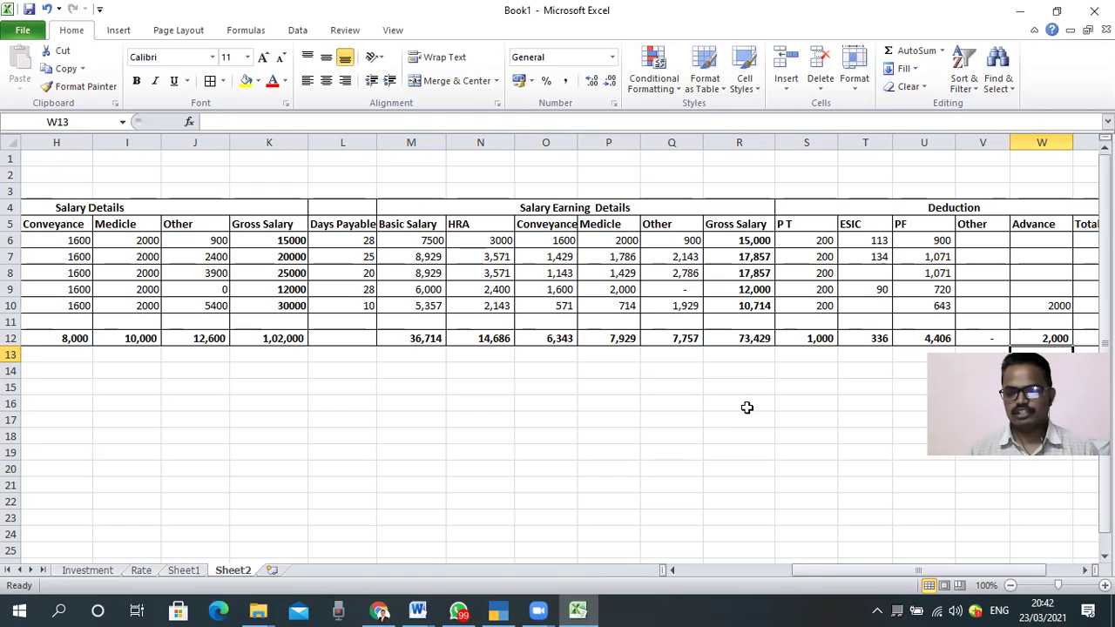
{"action": "left_click", "coordinate": [625, 485]}
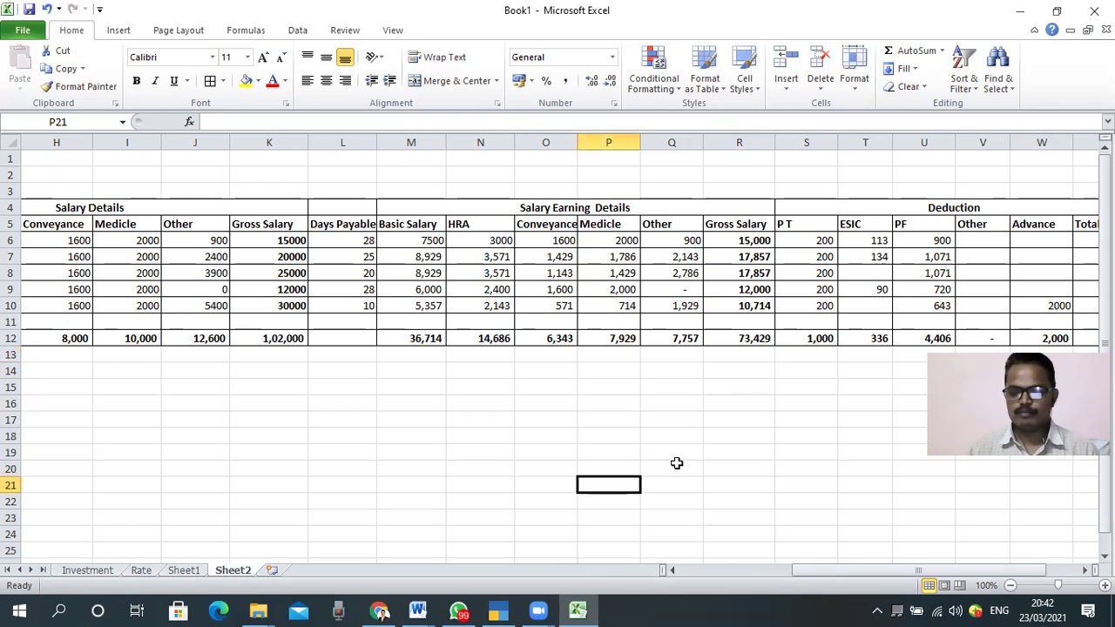
{"action": "left_click", "coordinate": [704, 442]}
{"action": "key", "text": "Right"}
{"action": "key", "text": "Right"}
{"action": "key", "text": "Right"}
{"action": "key", "text": "Right"}
{"action": "key", "text": "Right"}
{"action": "key", "text": "Right"}
{"action": "key", "text": "Right"}
{"action": "key", "text": "Right"}
{"action": "key", "text": "Right"}
{"action": "left_click", "coordinate": [554, 404]}
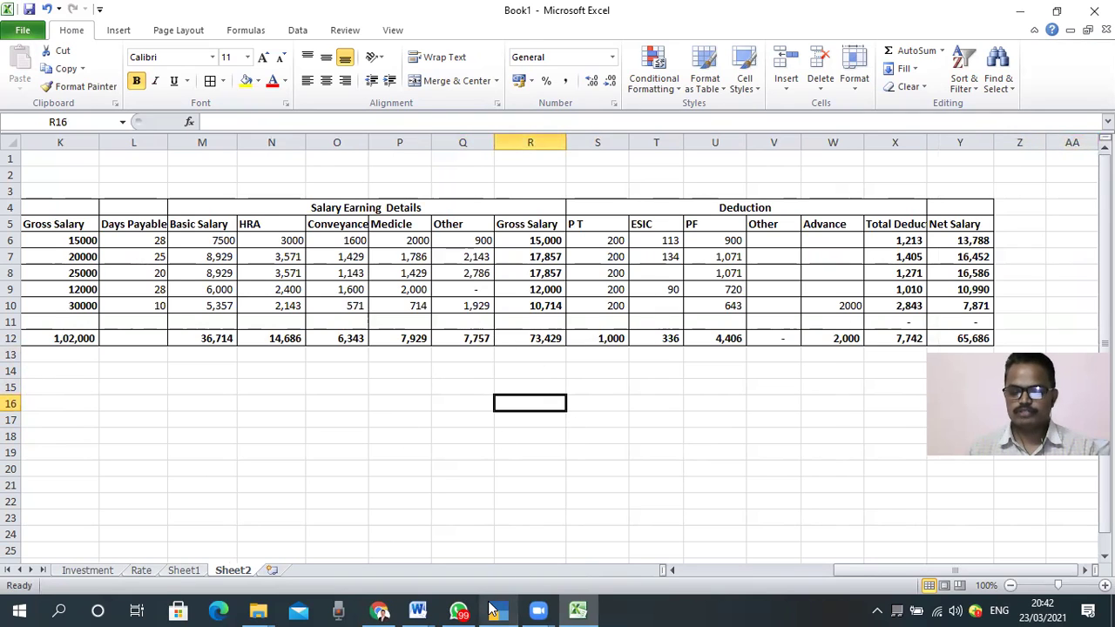
Switch to TallyPrime and open the creation form for a new ledger in Infowide Company.
{"action": "mouse_move", "coordinate": [491, 609]}
{"action": "left_click", "coordinate": [513, 480]}
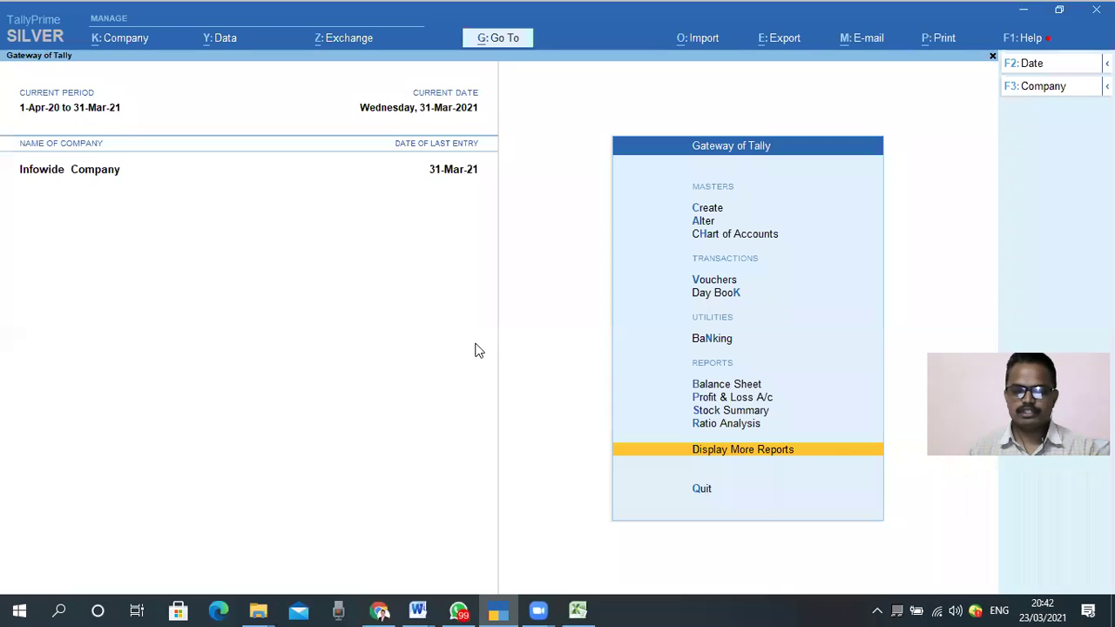
{"action": "key", "text": "Up"}
{"action": "key", "text": "Up"}
{"action": "key", "text": "Up"}
{"action": "key", "text": "Up"}
{"action": "key", "text": "Up"}
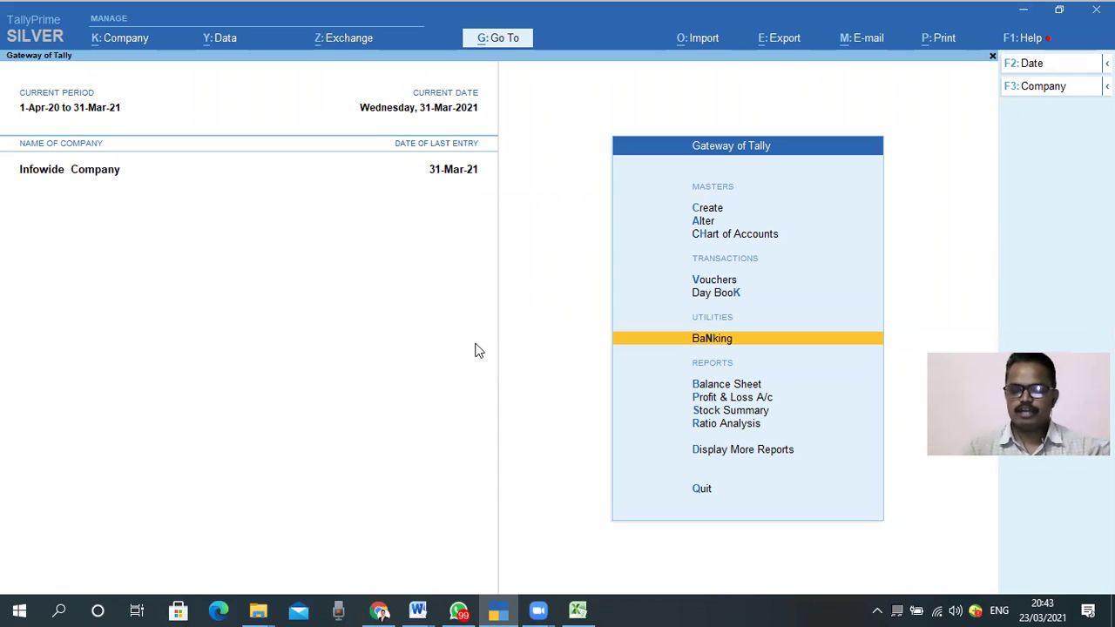
{"action": "key", "text": "Up"}
{"action": "key", "text": "Up"}
{"action": "key", "text": "Up"}
{"action": "key", "text": "Up"}
{"action": "key", "text": "Up"}
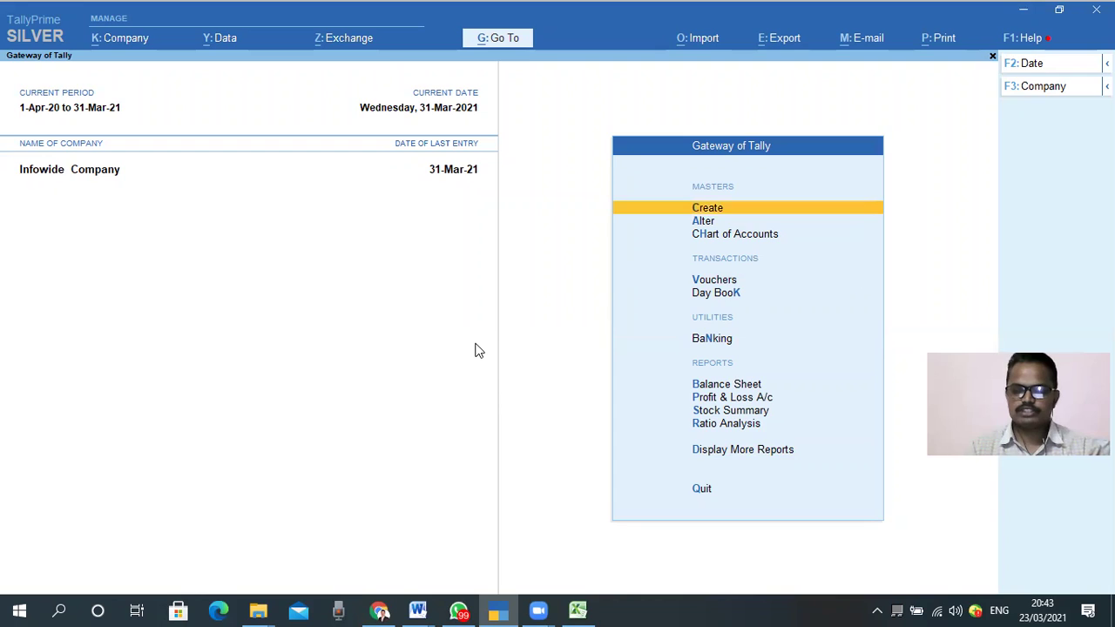
{"action": "key", "text": "Return"}
{"action": "key", "text": "Down"}
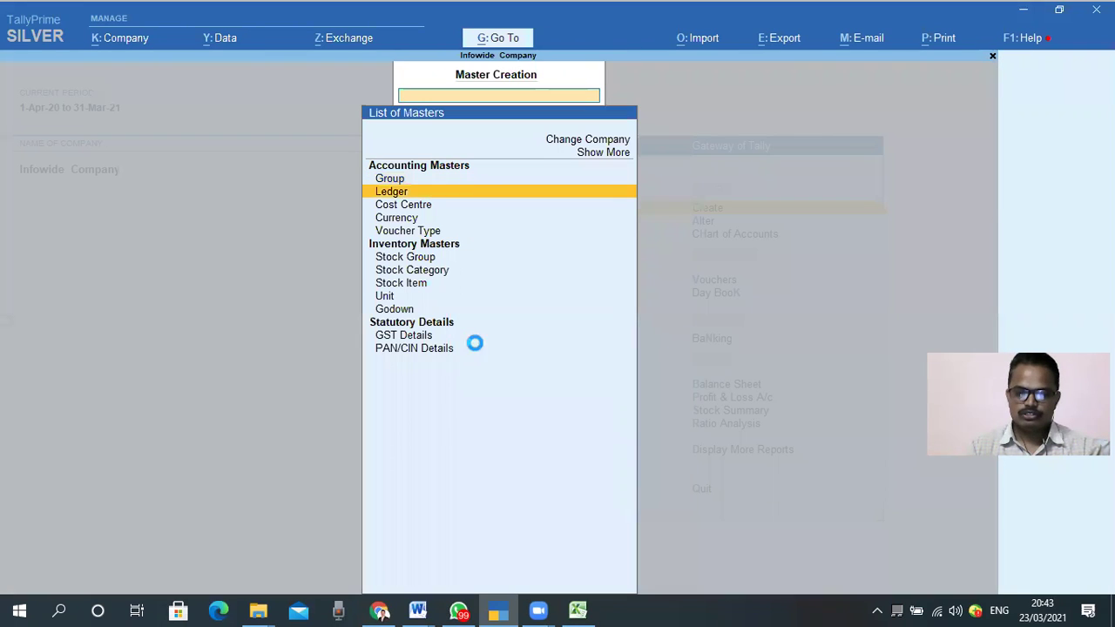
{"action": "key", "text": "Return"}
Name the new ledger "Salary A/C" and leave its alias empty.
{"action": "type", "text": "Sala"}
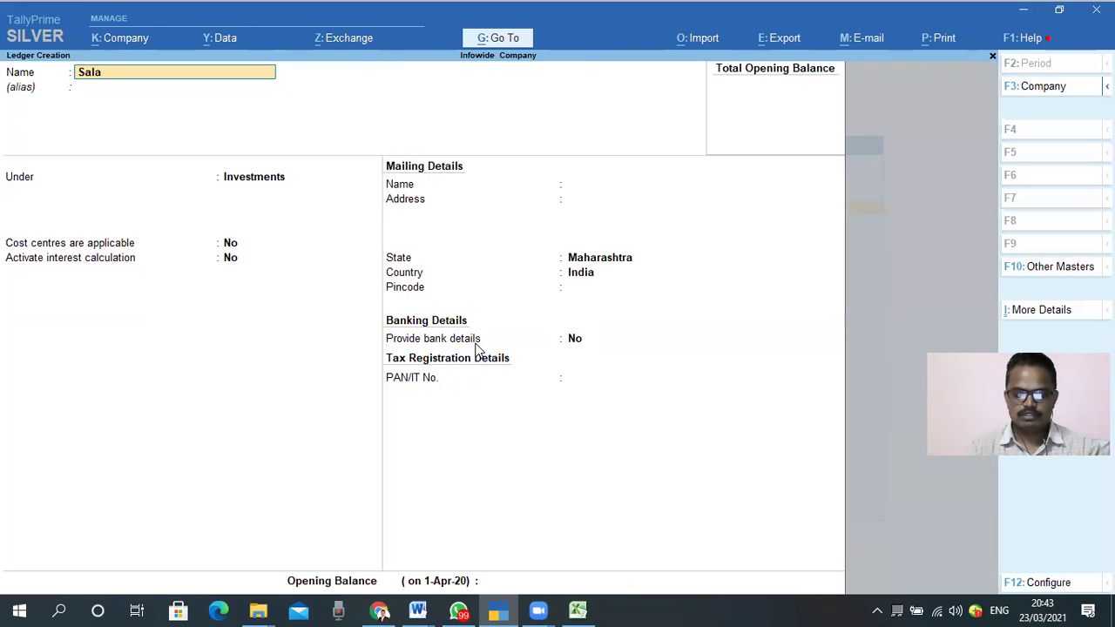
{"action": "type", "text": "ry A/c"}
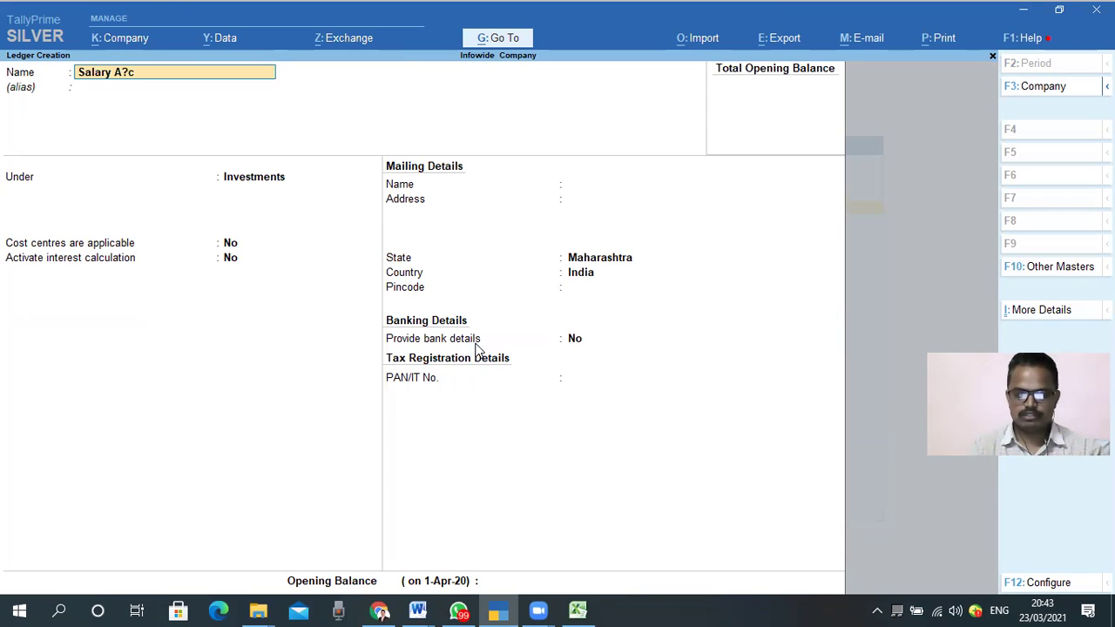
{"action": "key", "text": "BackSpace"}
{"action": "key", "text": "BackSpace"}
{"action": "type", "text": "/C"}
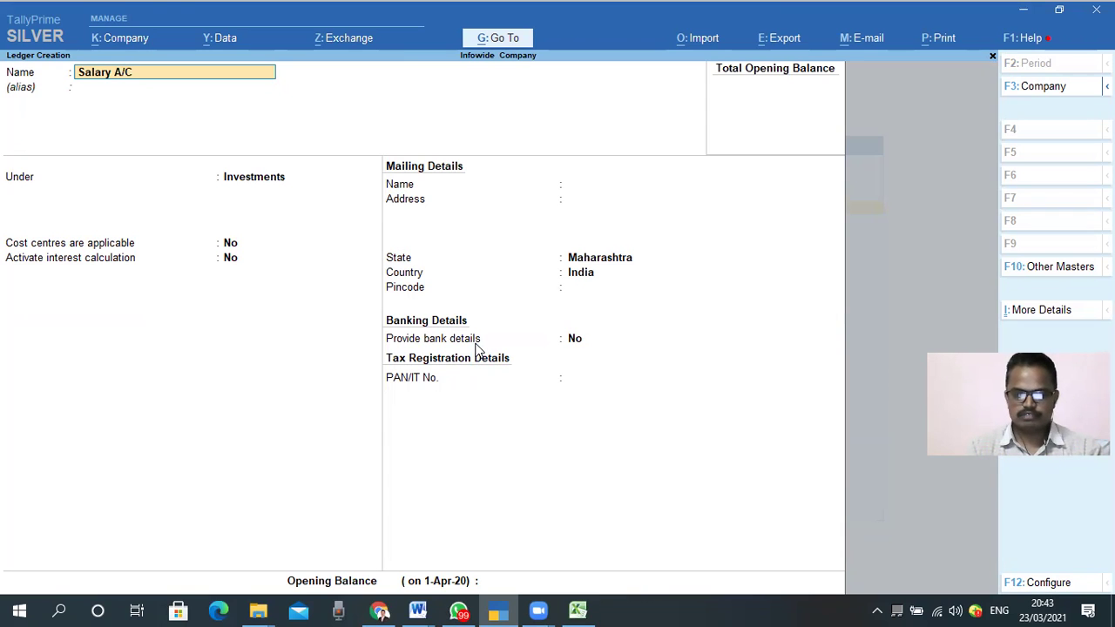
{"action": "key", "text": "Return"}
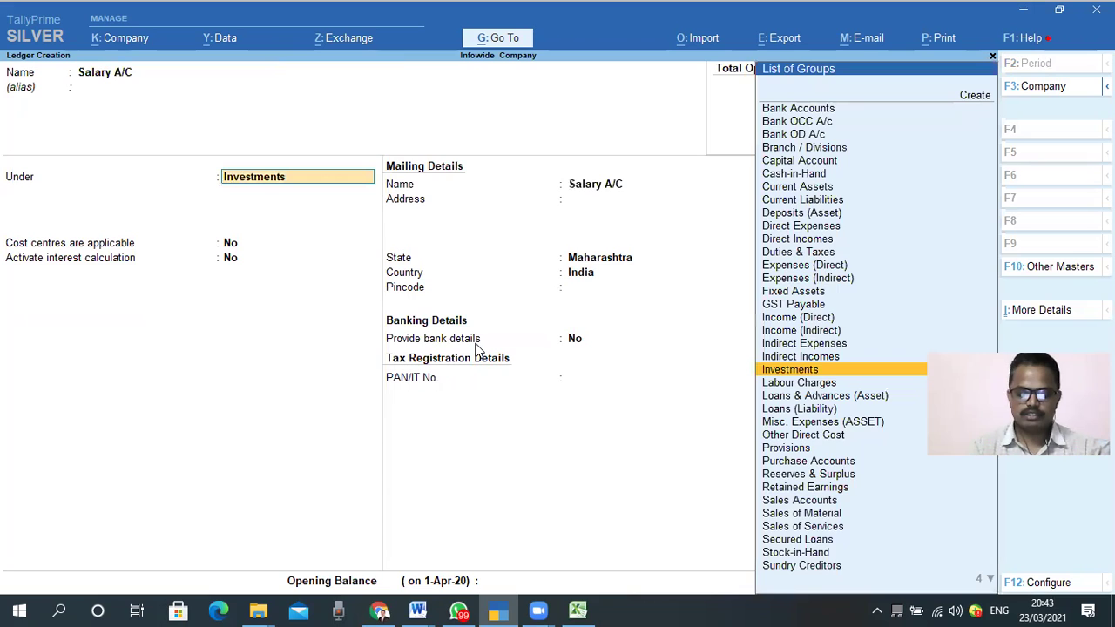
Place the Salary A/C ledger under Indirect Expenses, keep its ledger type Not Applicable, and save it.
{"action": "type", "text": "Ex"}
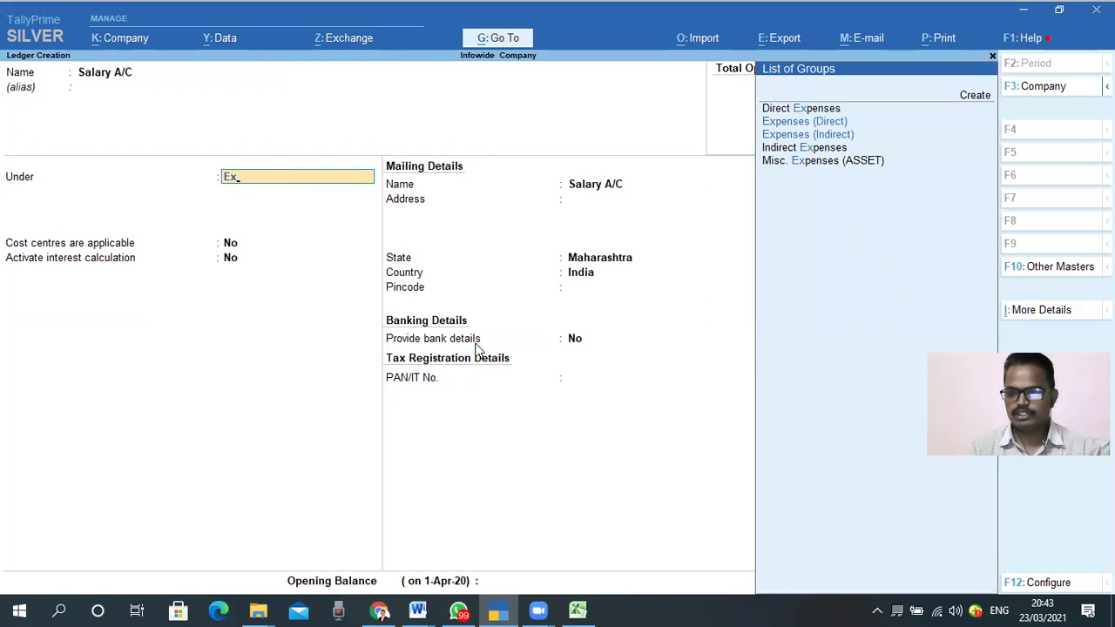
{"action": "key", "text": "Down"}
{"action": "key", "text": "Up"}
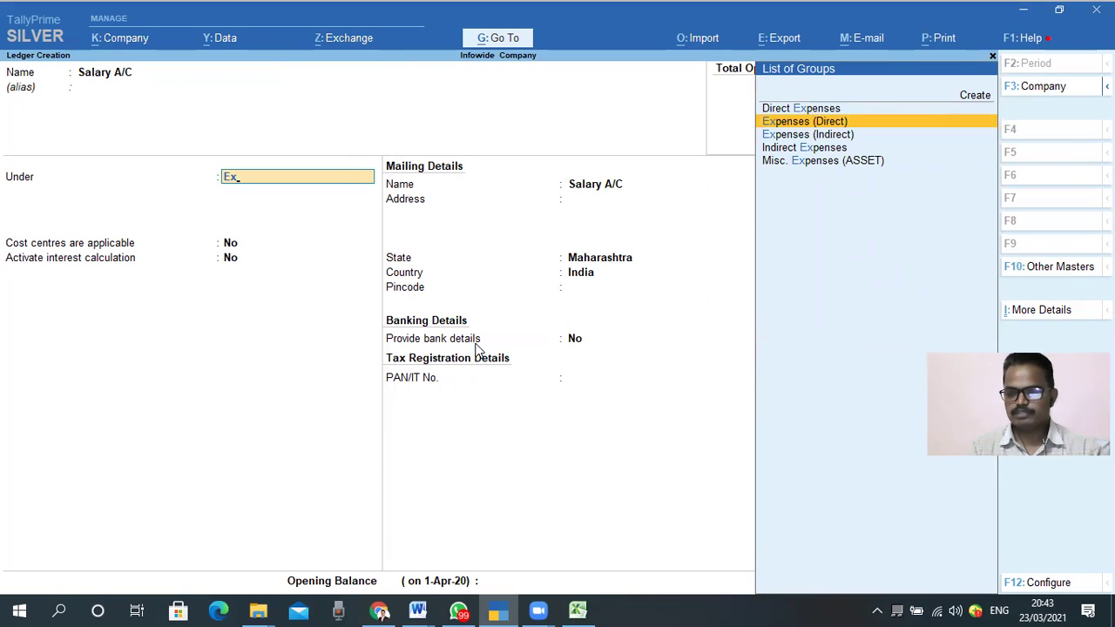
{"action": "key", "text": "Down"}
{"action": "key", "text": "Return"}
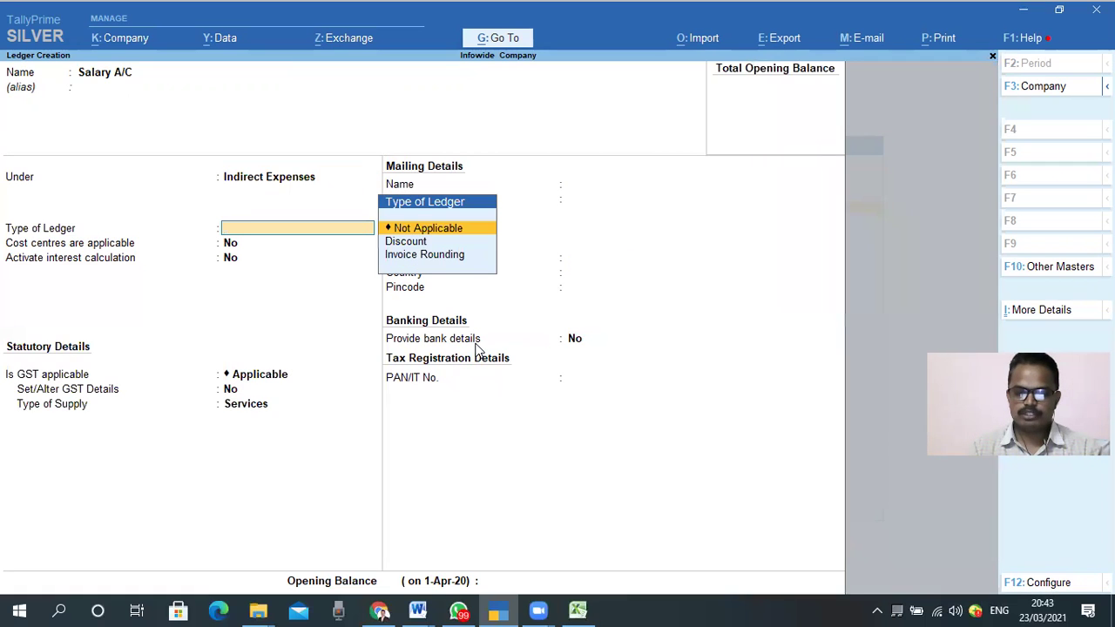
{"action": "key", "text": "Return"}
{"action": "key", "text": "Return"}
{"action": "key", "text": "Return"}
{"action": "key", "text": "Return"}
{"action": "key", "text": "ctrl+a"}
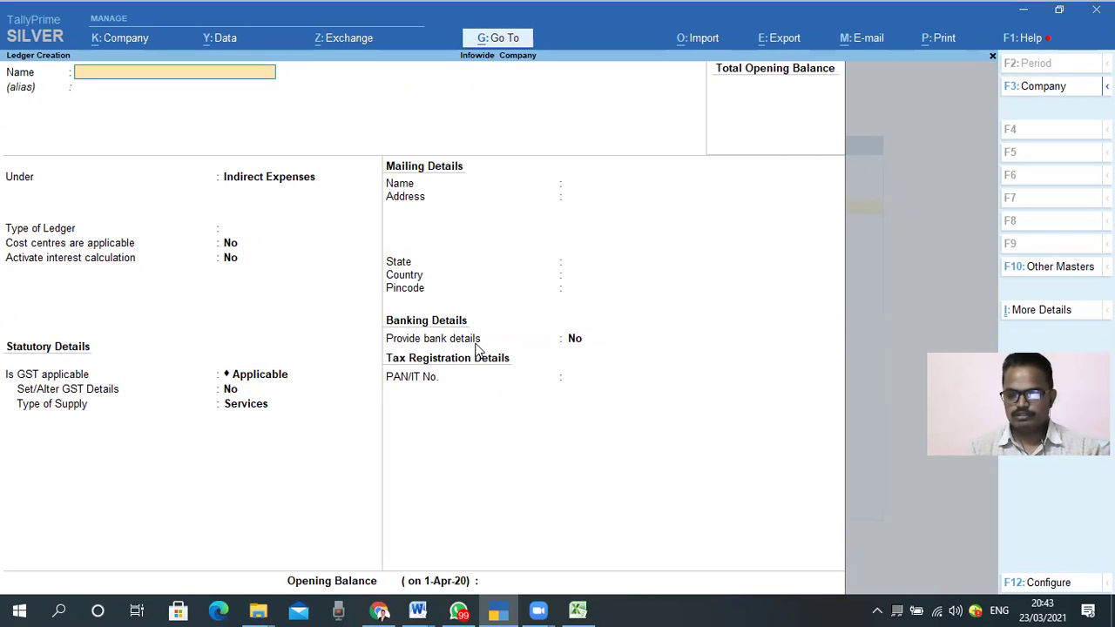
Name the next new ledger "Salary Payable" and leave its alias empty.
{"action": "type", "text": "Sa"}
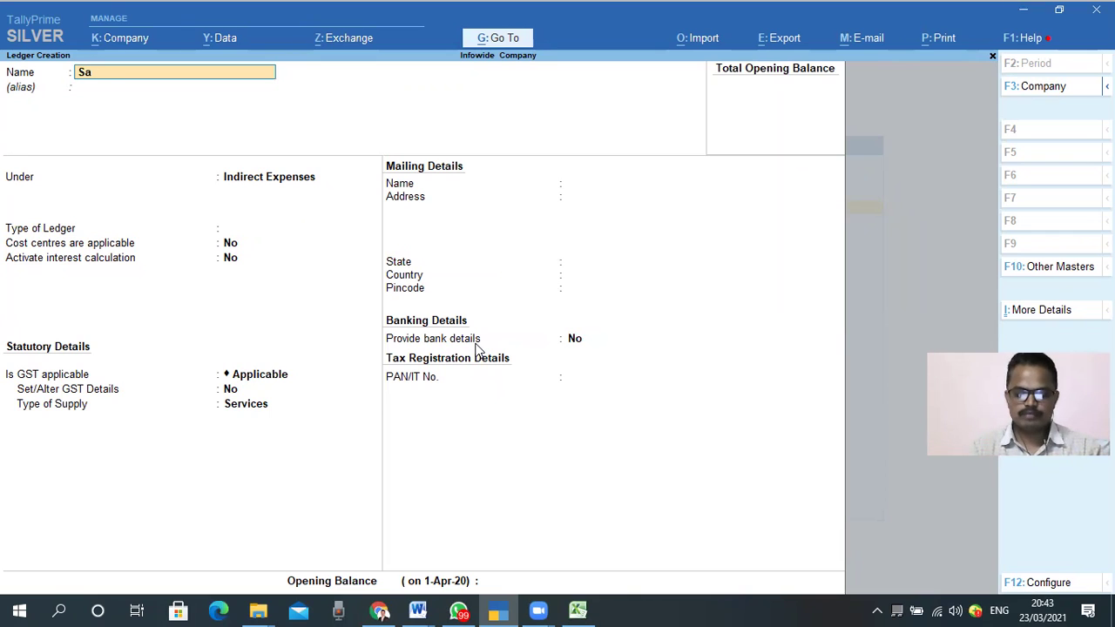
{"action": "type", "text": "lary PAya"}
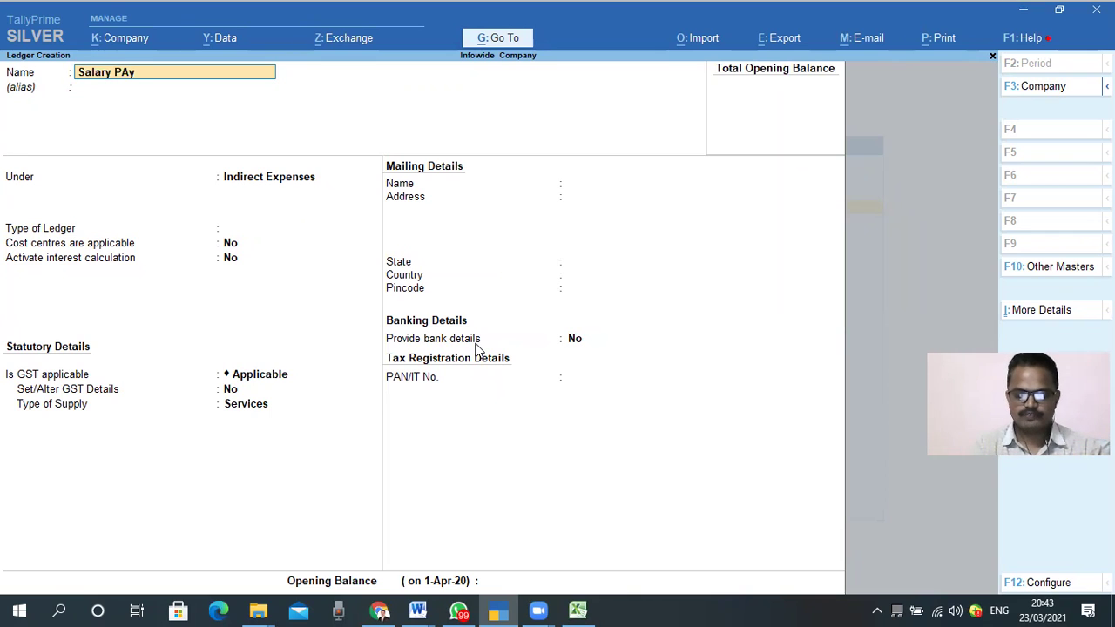
{"action": "key", "text": "BackSpace"}
{"action": "key", "text": "BackSpace"}
{"action": "key", "text": "BackSpace"}
{"action": "type", "text": "a"}
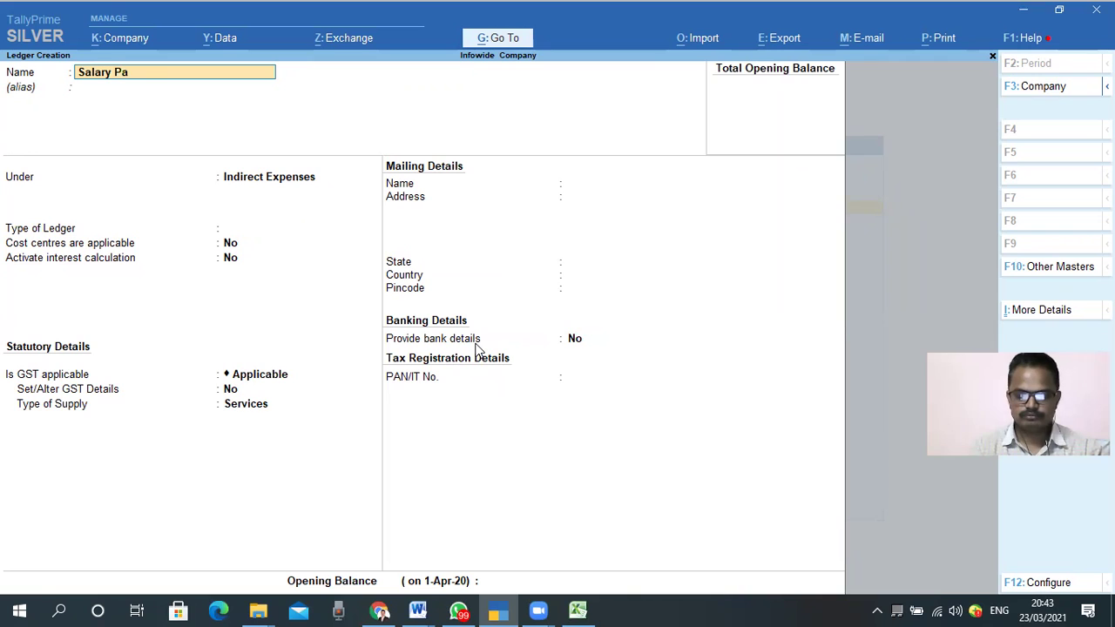
{"action": "type", "text": "yable"}
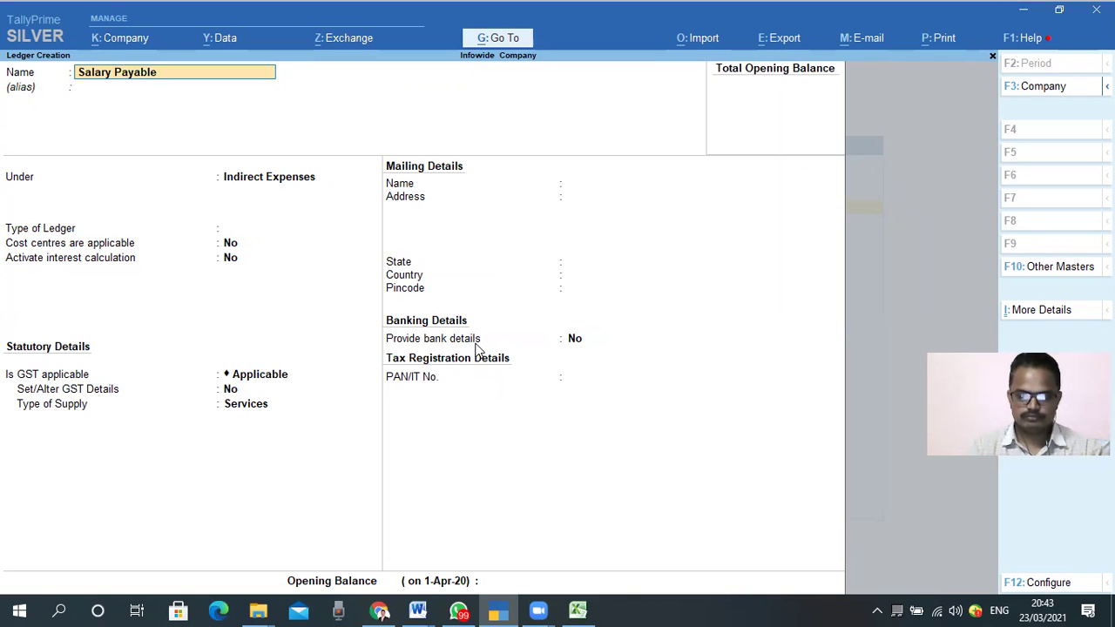
{"action": "key", "text": "Return"}
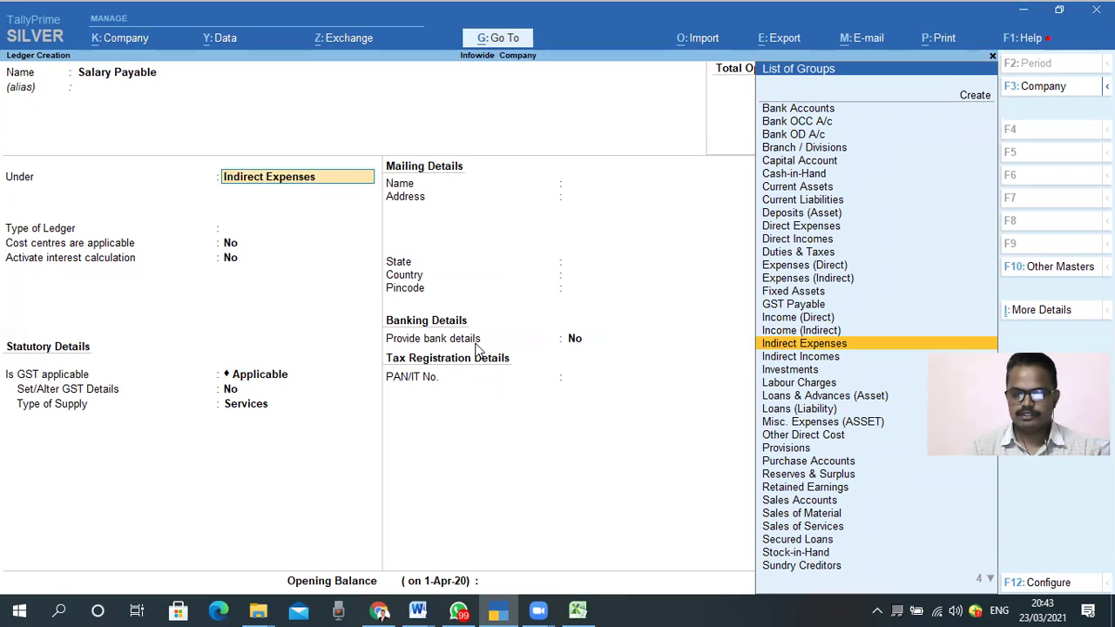
Place the Salary Payable ledger under the Provisions group and save it without an opening balance.
{"action": "type", "text": "prov"}
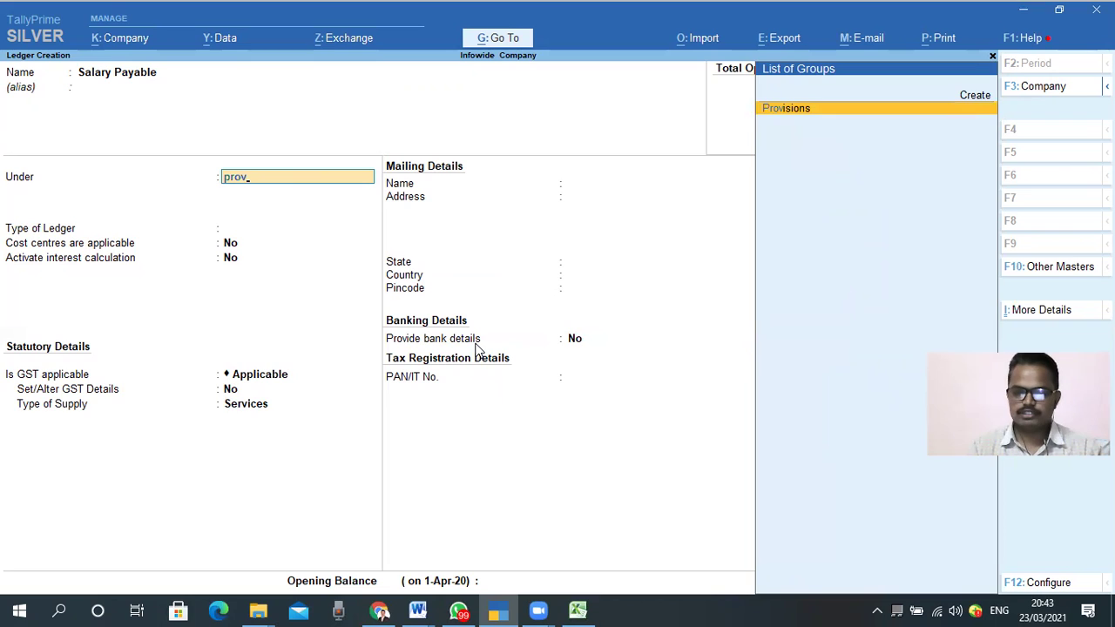
{"action": "key", "text": "Return"}
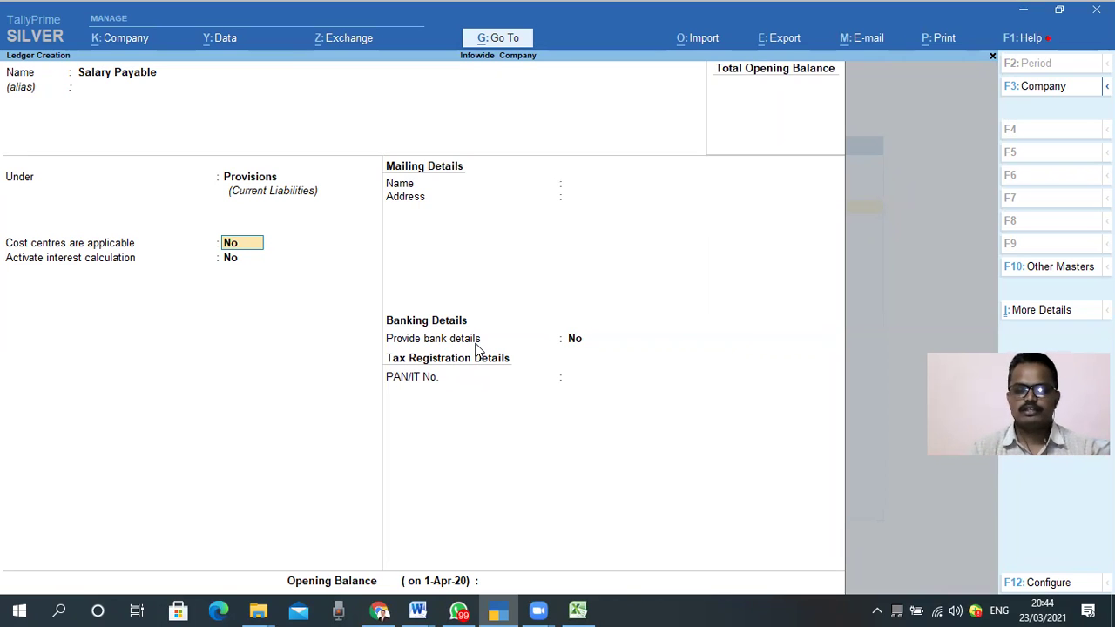
{"action": "key", "text": "Return"}
{"action": "key", "text": "Return"}
{"action": "key", "text": "Return"}
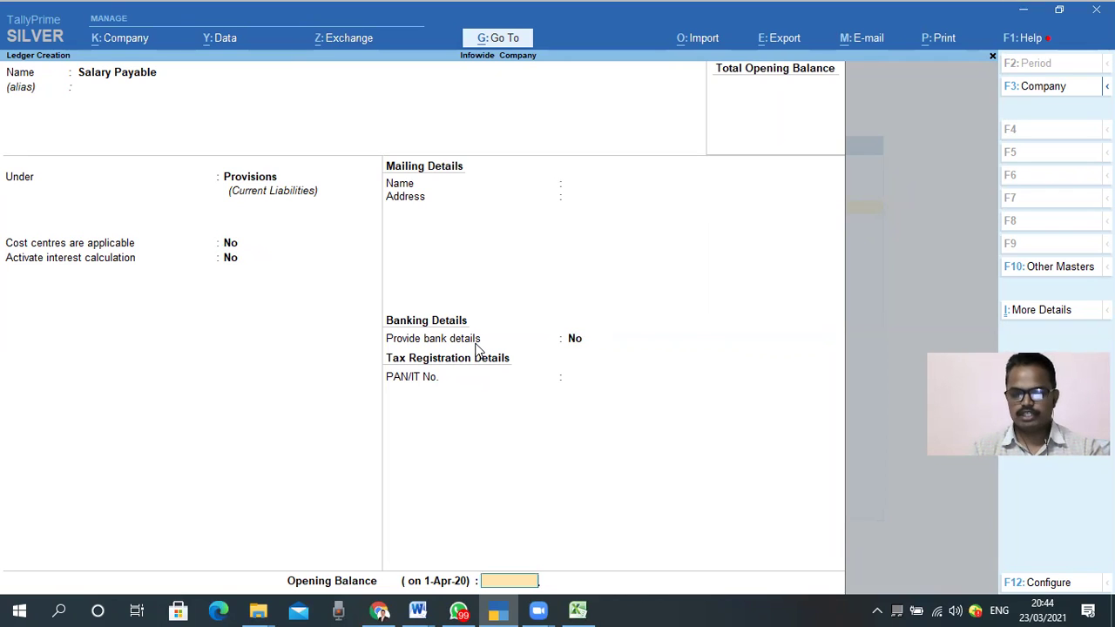
{"action": "key", "text": "Return"}
{"action": "key", "text": "Return"}
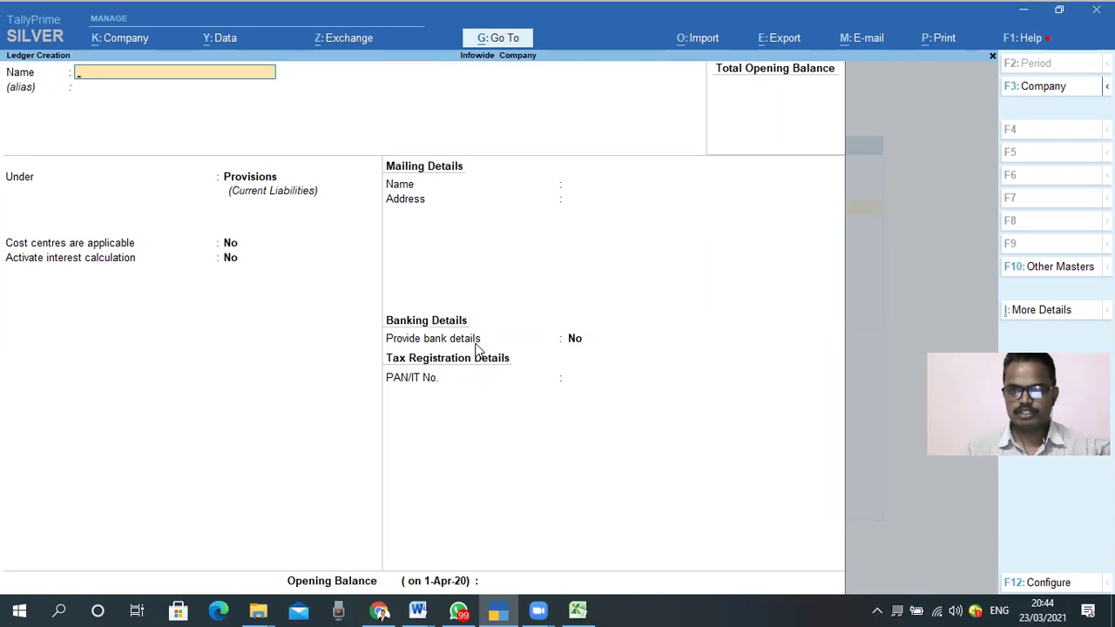
Name the next new ledger "ProfessionTax" and leave its alias empty.
{"action": "type", "text": "ProfessionTax"}
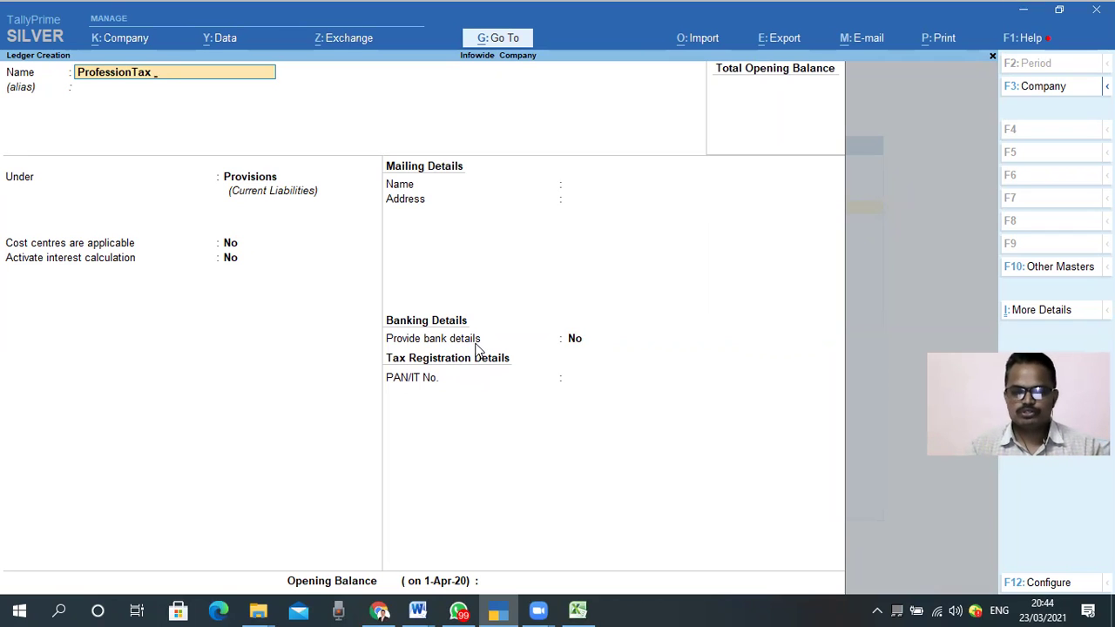
{"action": "key", "text": "Return"}
{"action": "key", "text": "Return"}
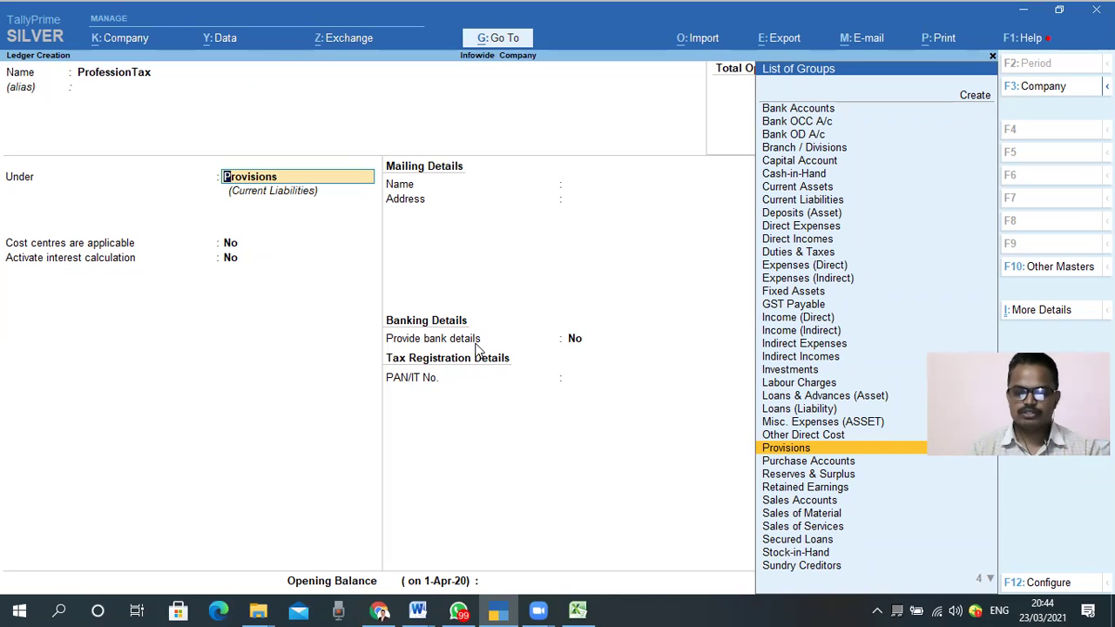
Place the ProfessionTax ledger under Duties & Taxes with duty type Others and save it with 0 % calculation.
{"action": "type", "text": "Taxes"}
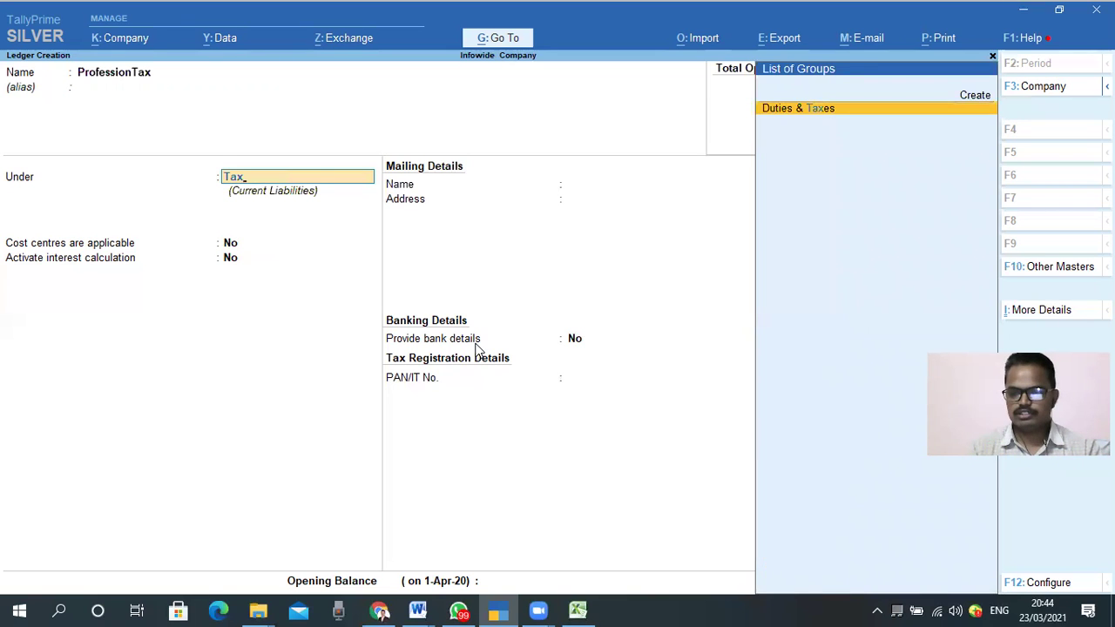
{"action": "key", "text": "Return"}
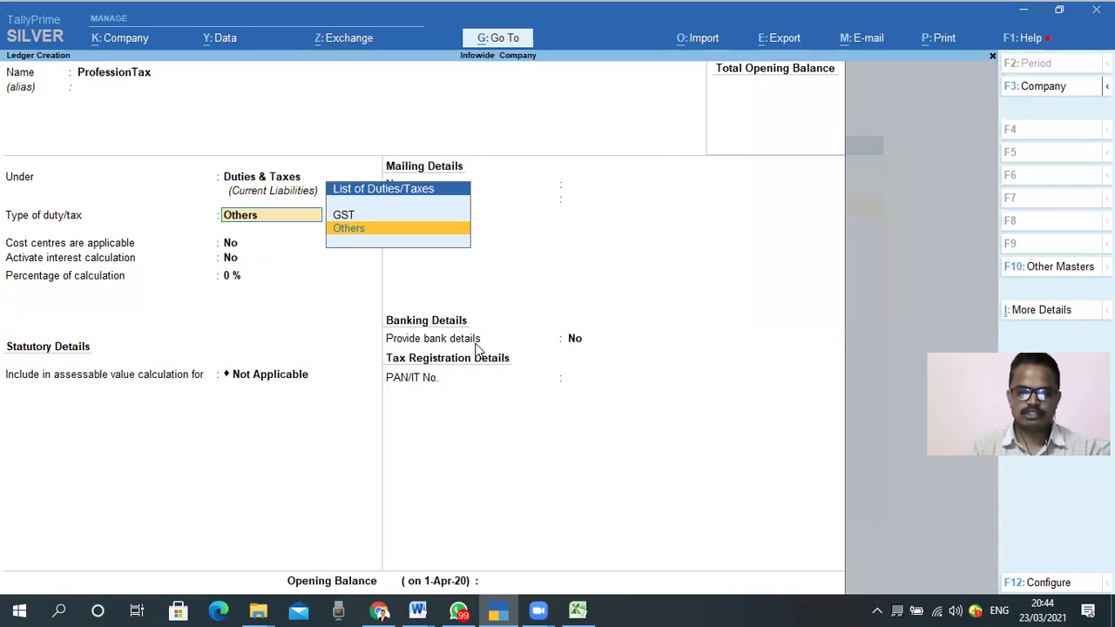
{"action": "key", "text": "Return"}
{"action": "key", "text": "ctrl"}
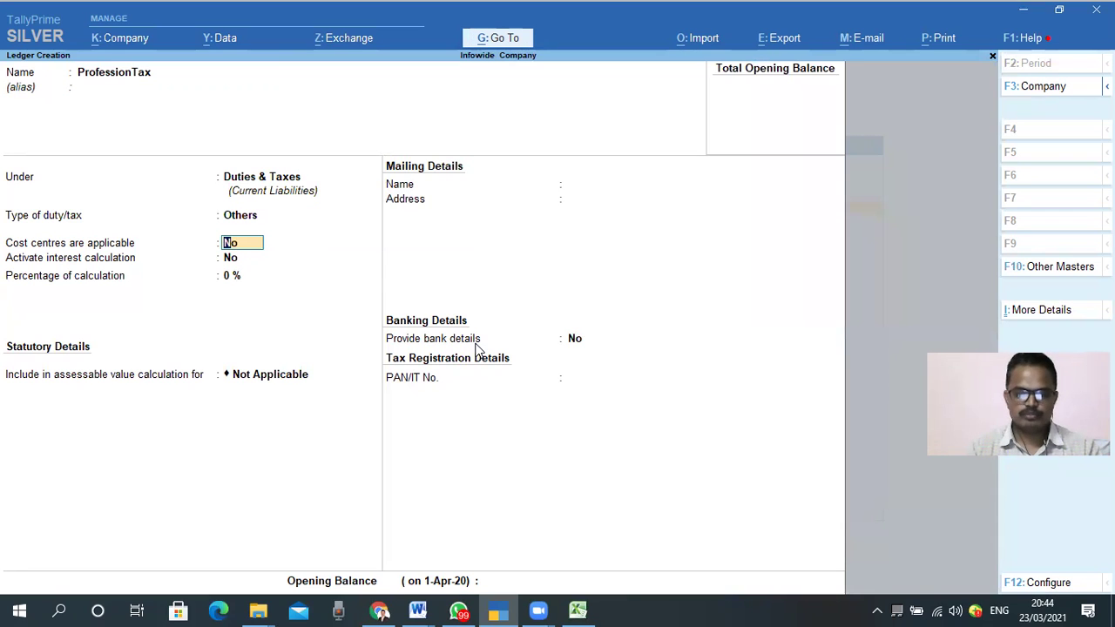
{"action": "key", "text": "Return"}
{"action": "key", "text": "Return"}
{"action": "key", "text": "ctrl"}
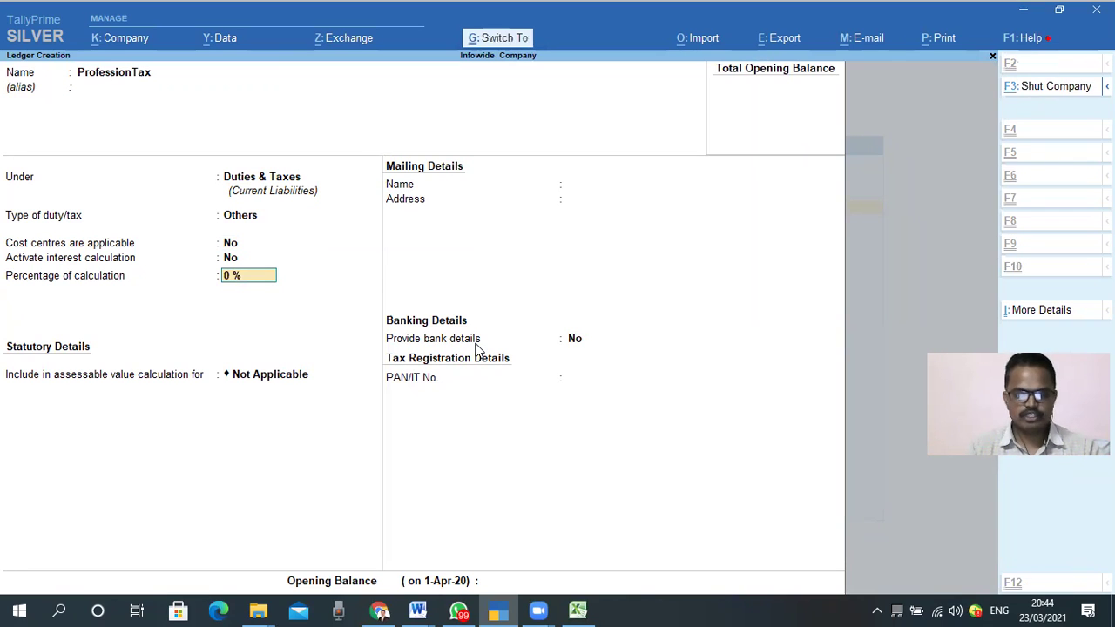
{"action": "key", "text": "ctrl"}
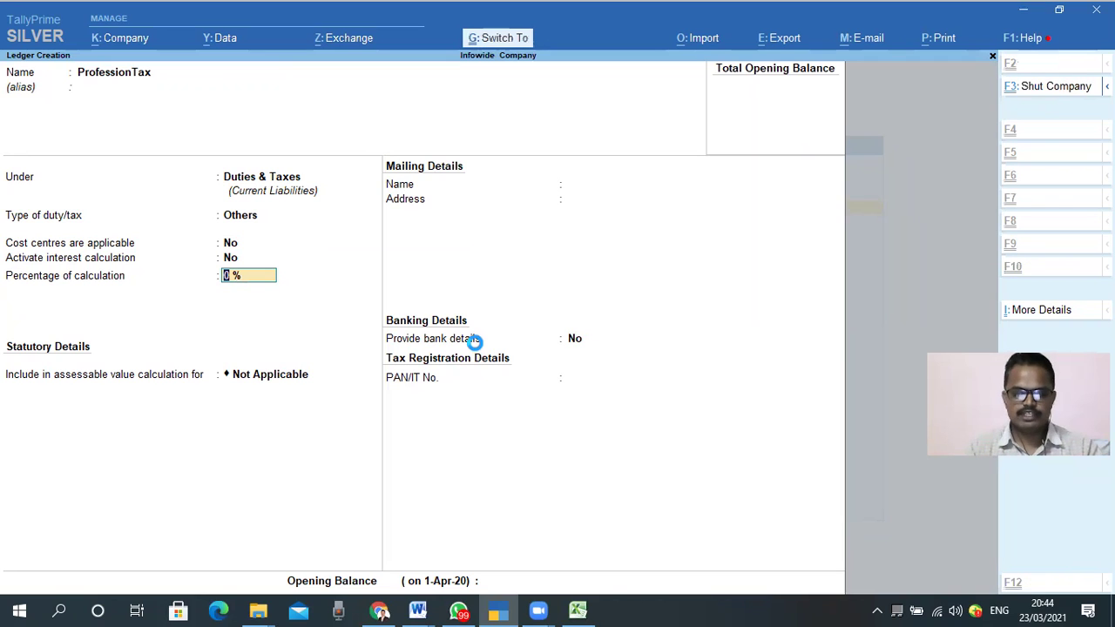
{"action": "key", "text": "ctrl+a"}
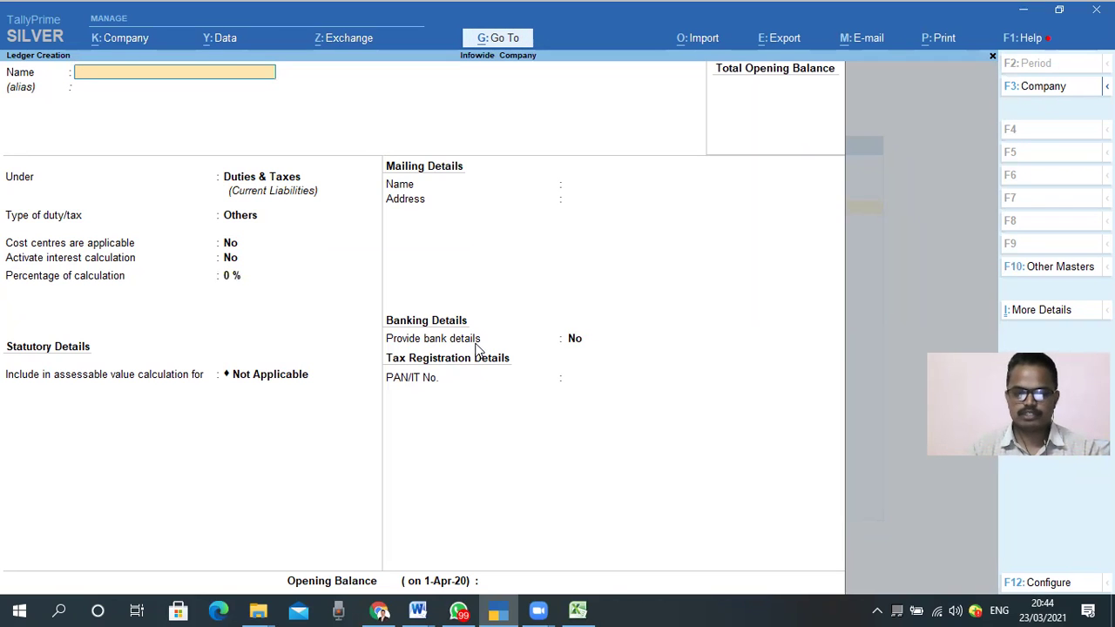
Name the next new ledger "ESIC Payable" and leave its alias empty.
{"action": "type", "text": "ES"}
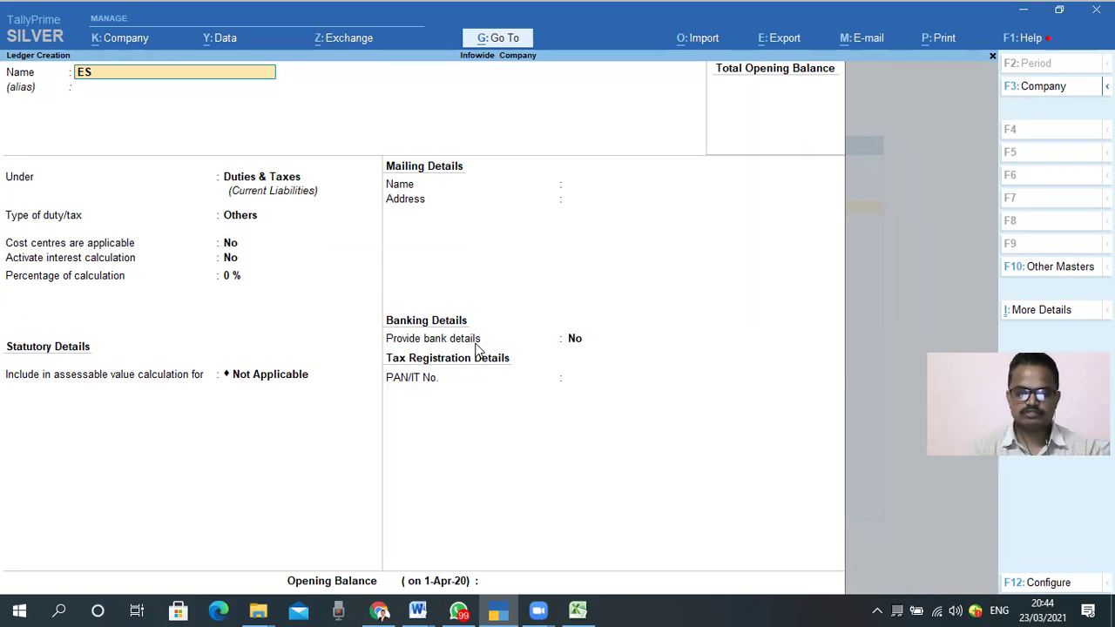
{"action": "type", "text": "IC Payable"}
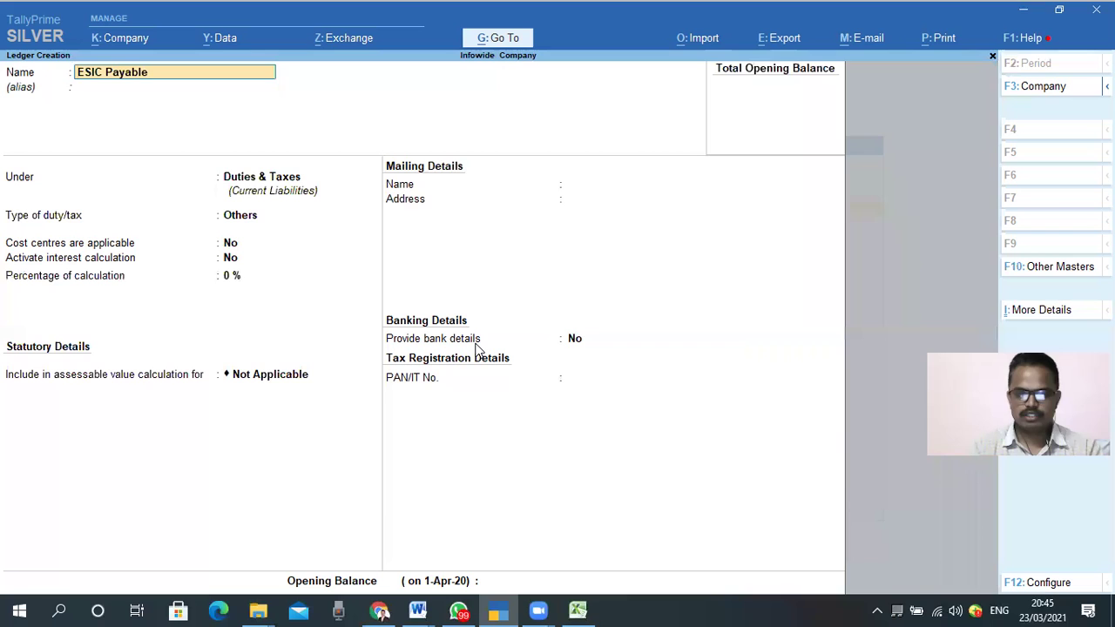
{"action": "key", "text": "Return"}
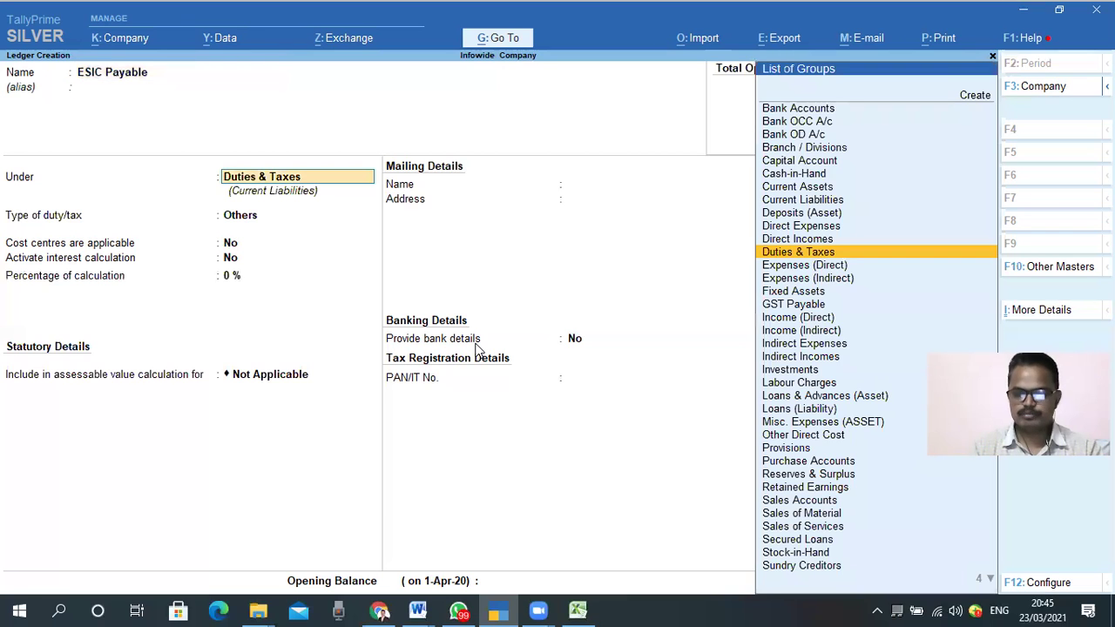
Place the ESIC Payable ledger under Duties & Taxes with duty type Others and save it with 0 % calculation.
{"action": "key", "text": "Return"}
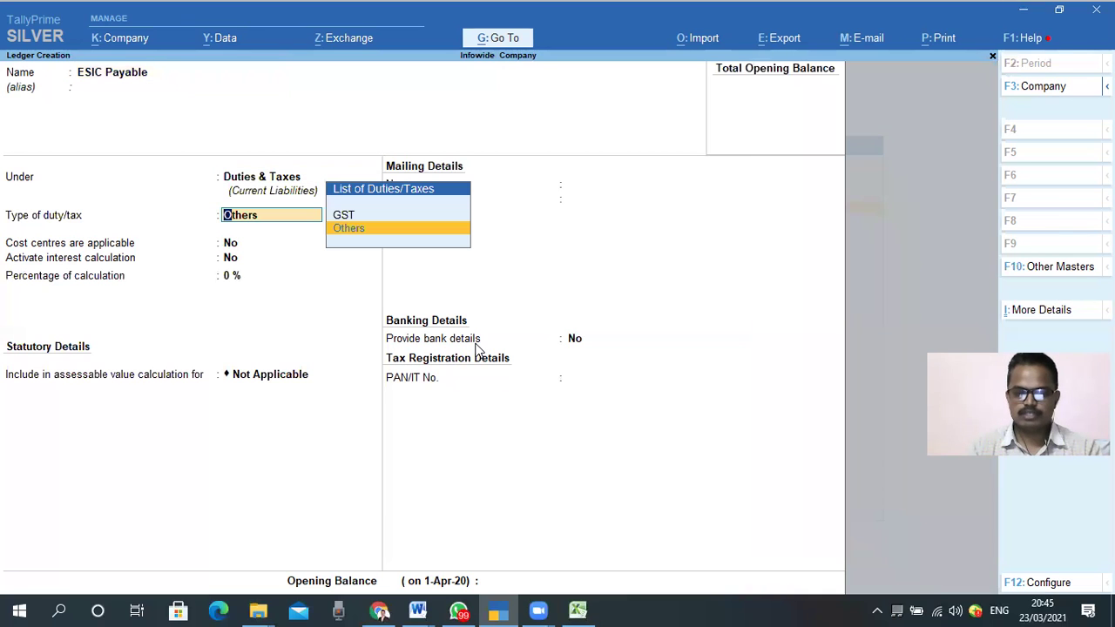
{"action": "key", "text": "Return"}
{"action": "key", "text": "Return"}
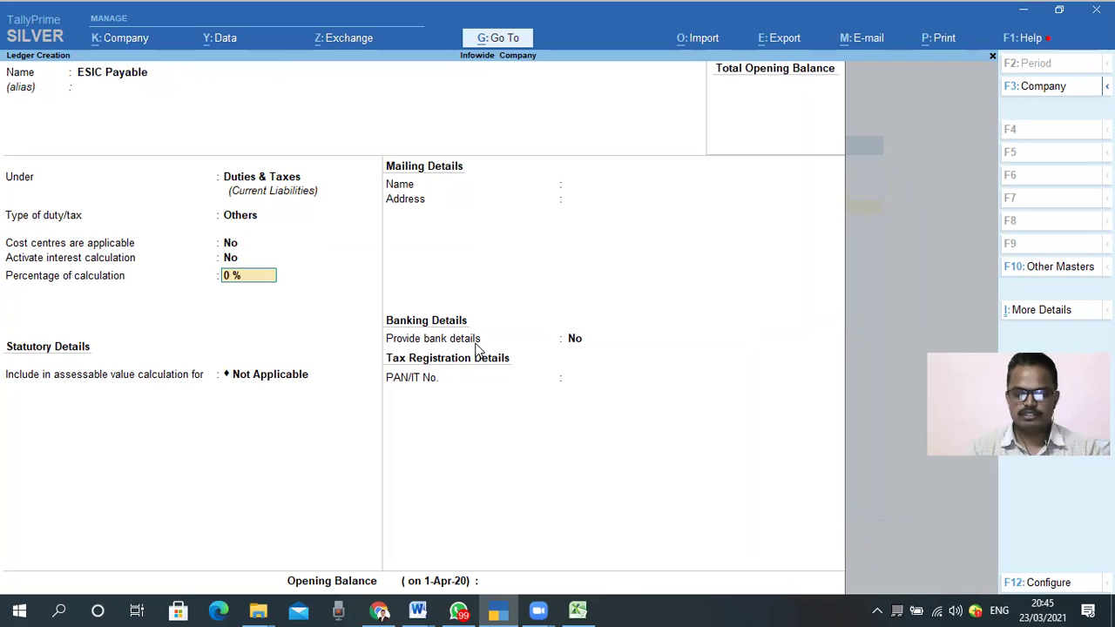
{"action": "key", "text": "ctrl+a"}
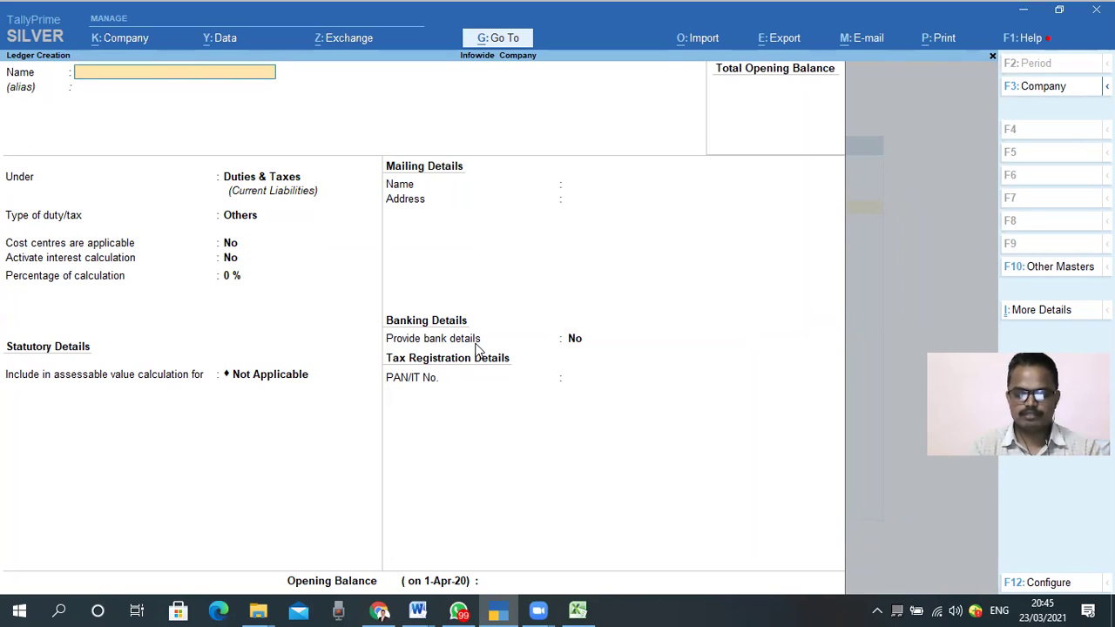
Name the next new ledger "Provident Fund Payable" and leave its alias empty.
{"action": "type", "text": "Provid"}
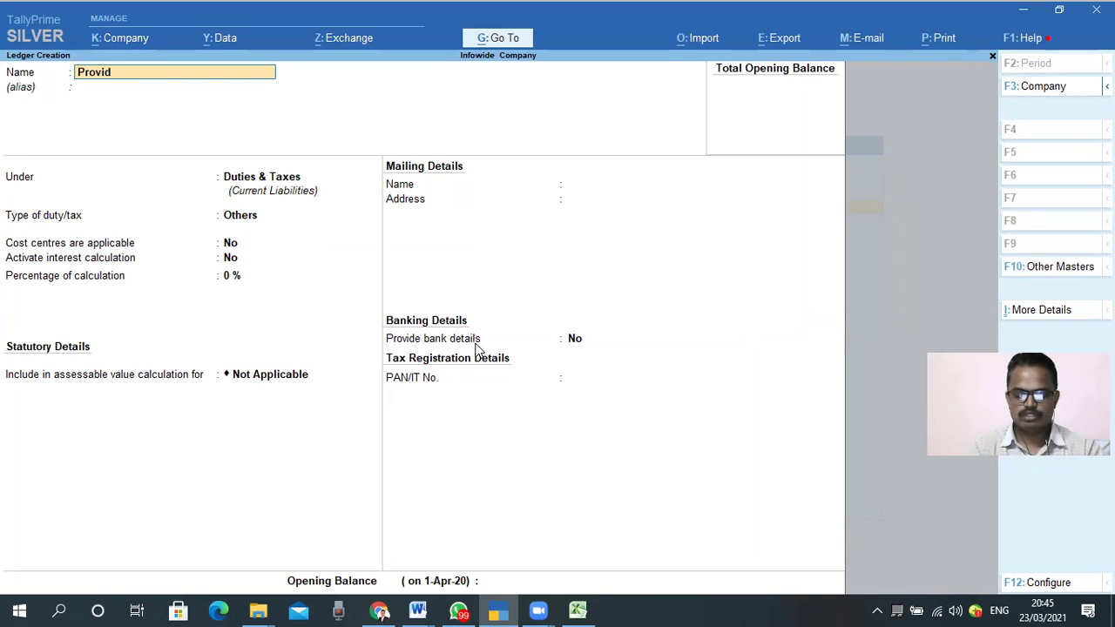
{"action": "type", "text": "ent Fund Payable"}
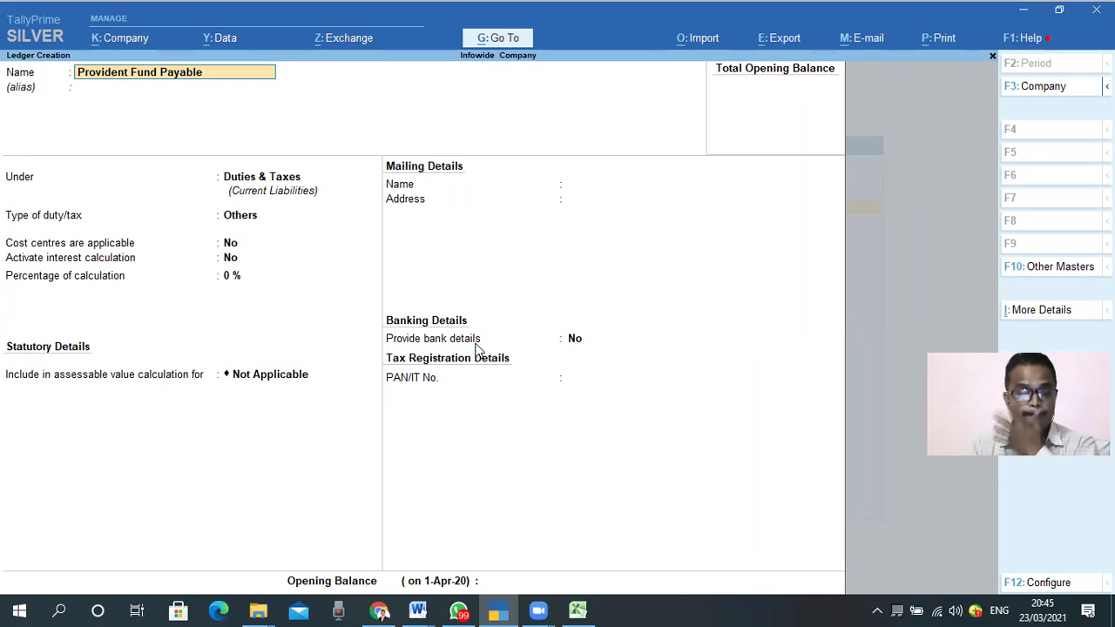
{"action": "key", "text": "Return"}
{"action": "key", "text": "Return"}
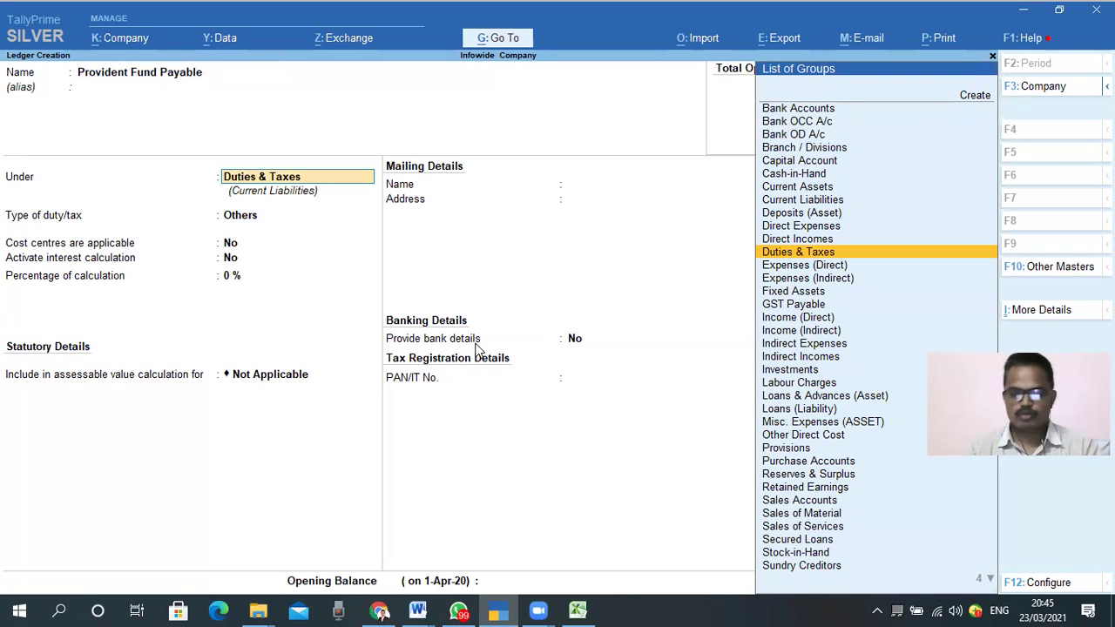
Place the Provident Fund Payable ledger under Duties & Taxes with duty type Others, 0 % calculation and no opening balance, and save it.
{"action": "key", "text": "Return"}
{"action": "key", "text": "Return"}
{"action": "key", "text": "Return"}
{"action": "key", "text": "Return"}
{"action": "key", "text": "Return"}
{"action": "key", "text": "Return"}
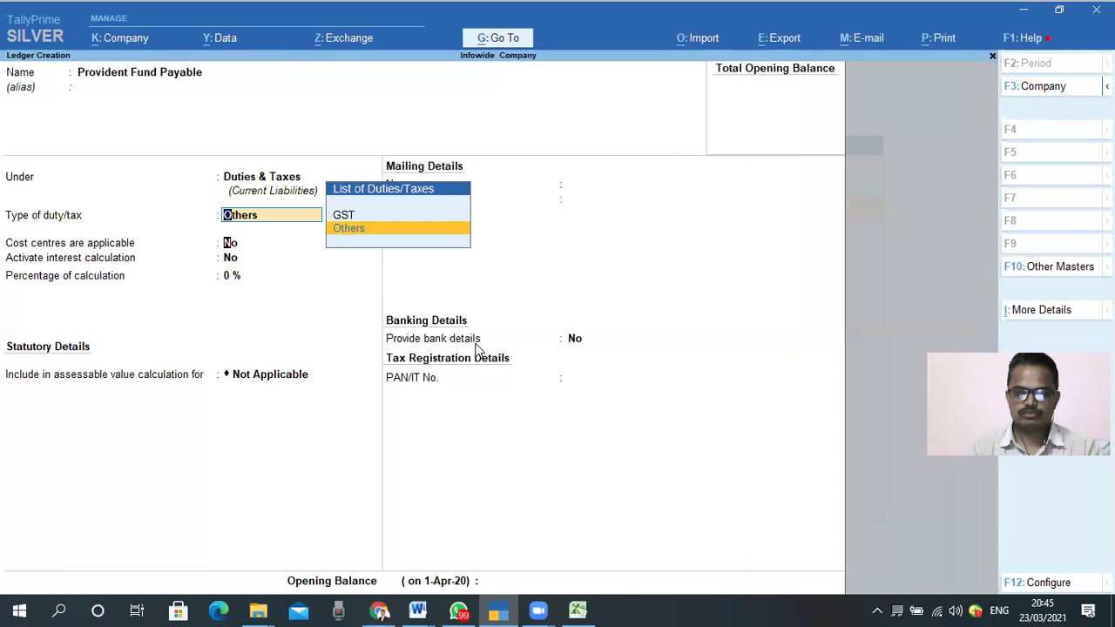
{"action": "key", "text": "Return"}
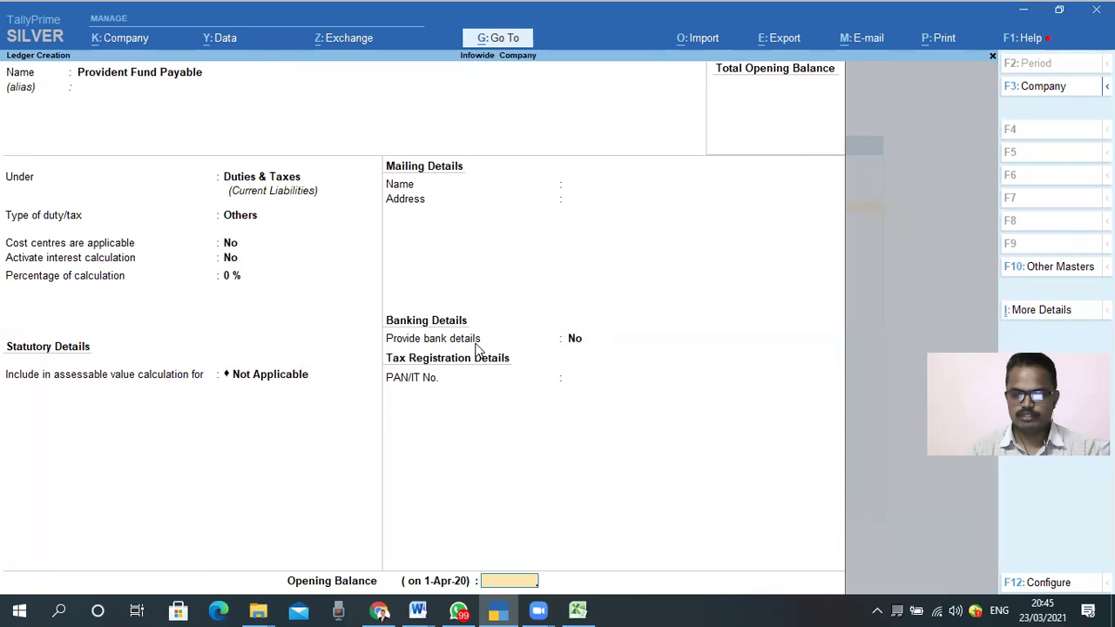
{"action": "key", "text": "Return"}
{"action": "key", "text": "Return"}
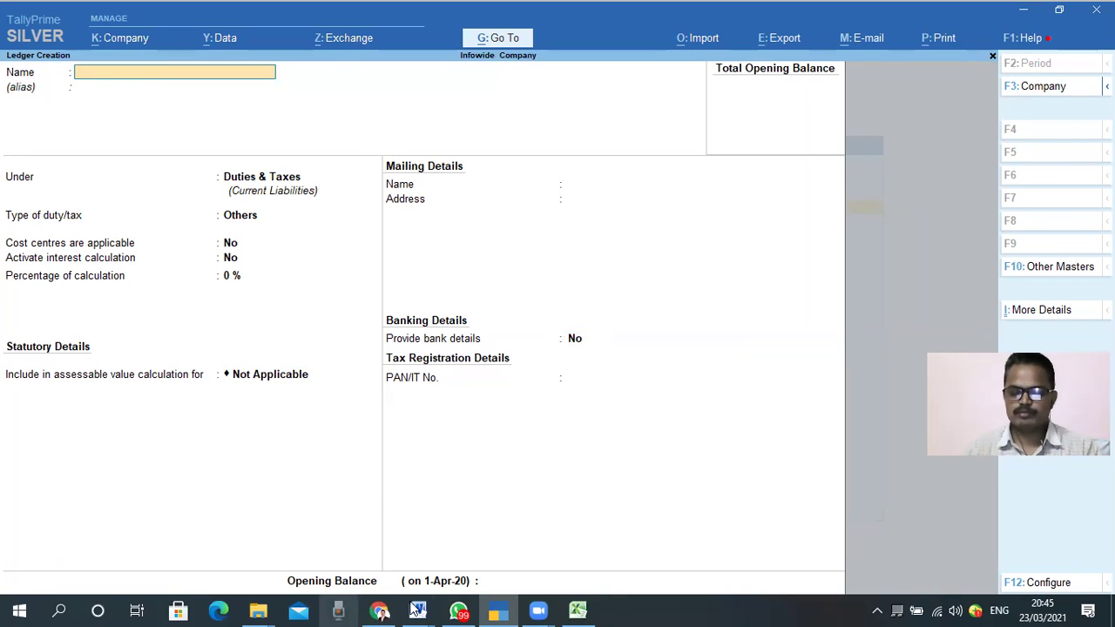
Switch to the Excel salary sheet and review the gross salary, deduction and net salary columns with their totals.
{"action": "left_click", "coordinate": [581, 609]}
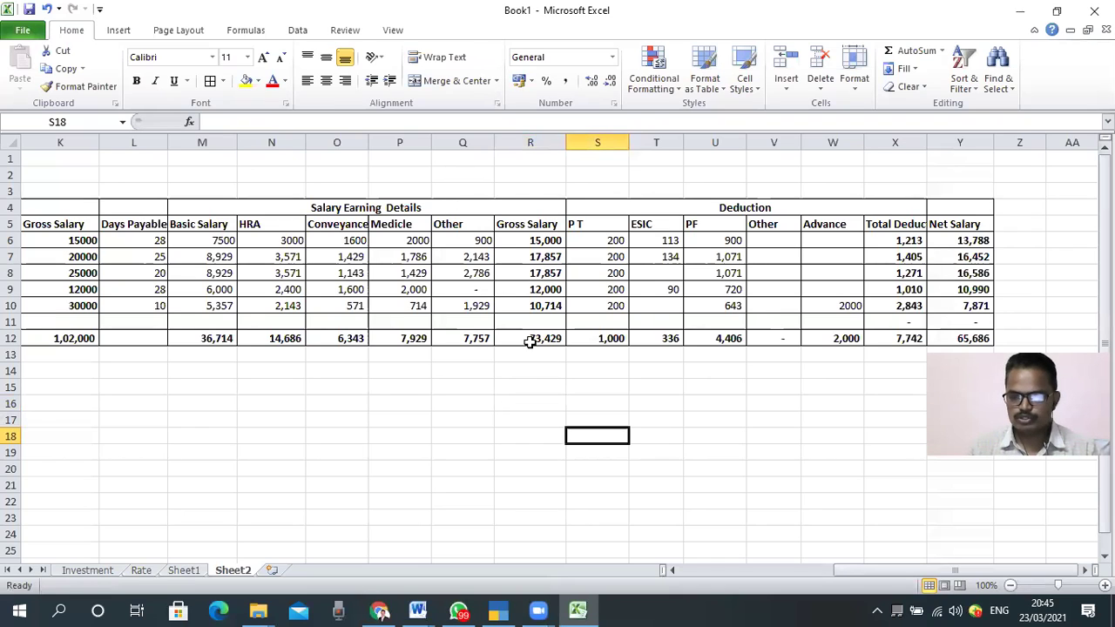
{"action": "left_click_drag", "start_coordinate": [529, 342], "coordinate": [819, 340]}
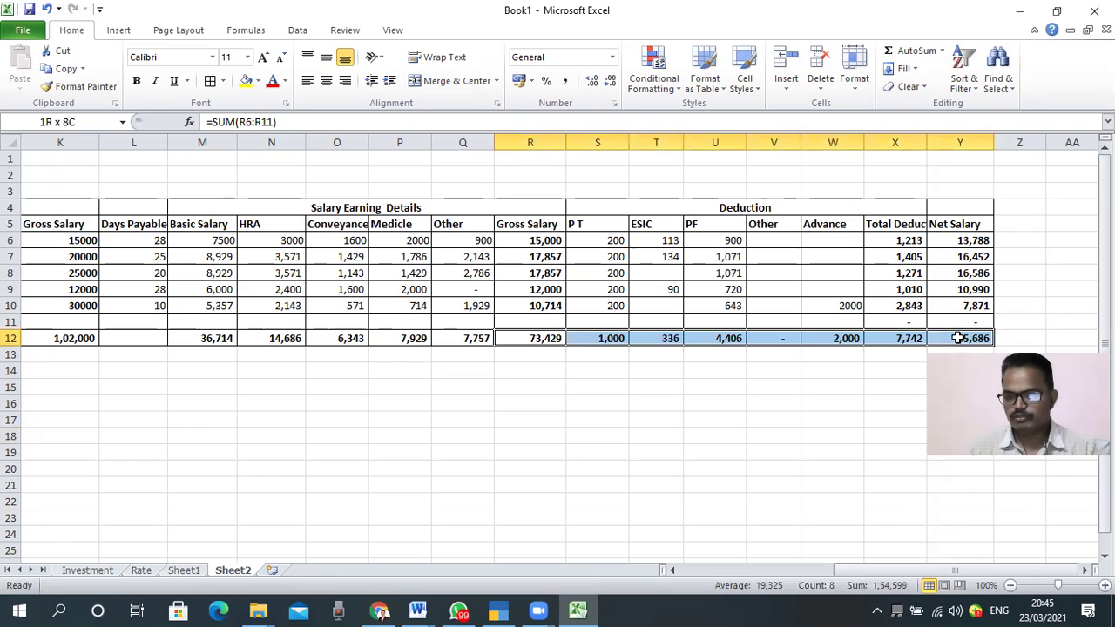
{"action": "left_click_drag", "start_coordinate": [958, 338], "coordinate": [958, 338]}
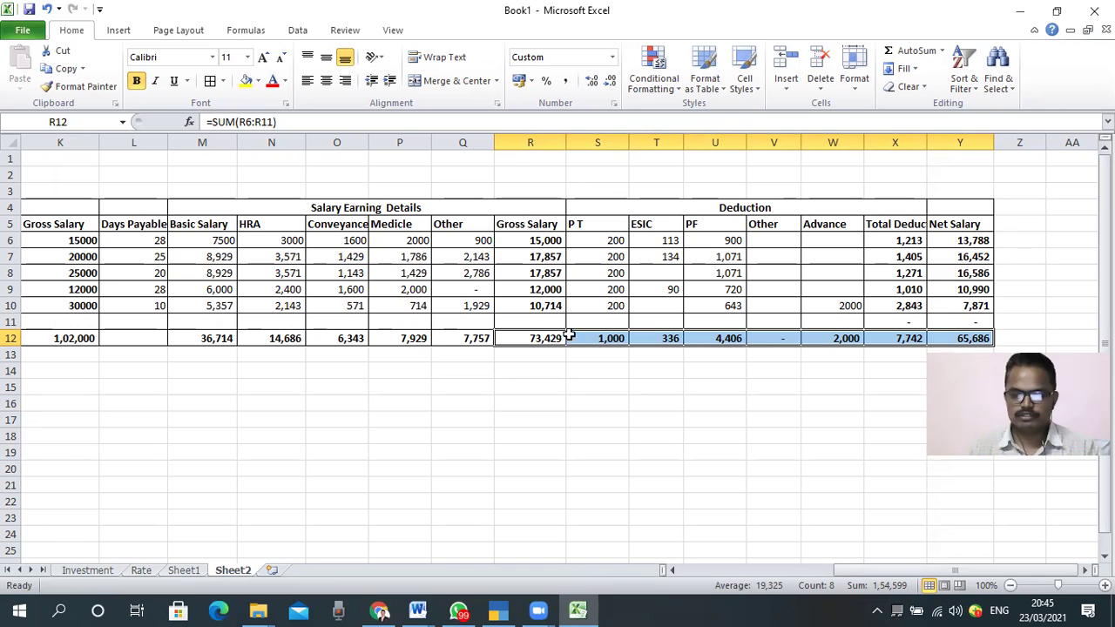
{"action": "left_click", "coordinate": [523, 226]}
{"action": "left_click_drag", "start_coordinate": [523, 226], "coordinate": [936, 338]}
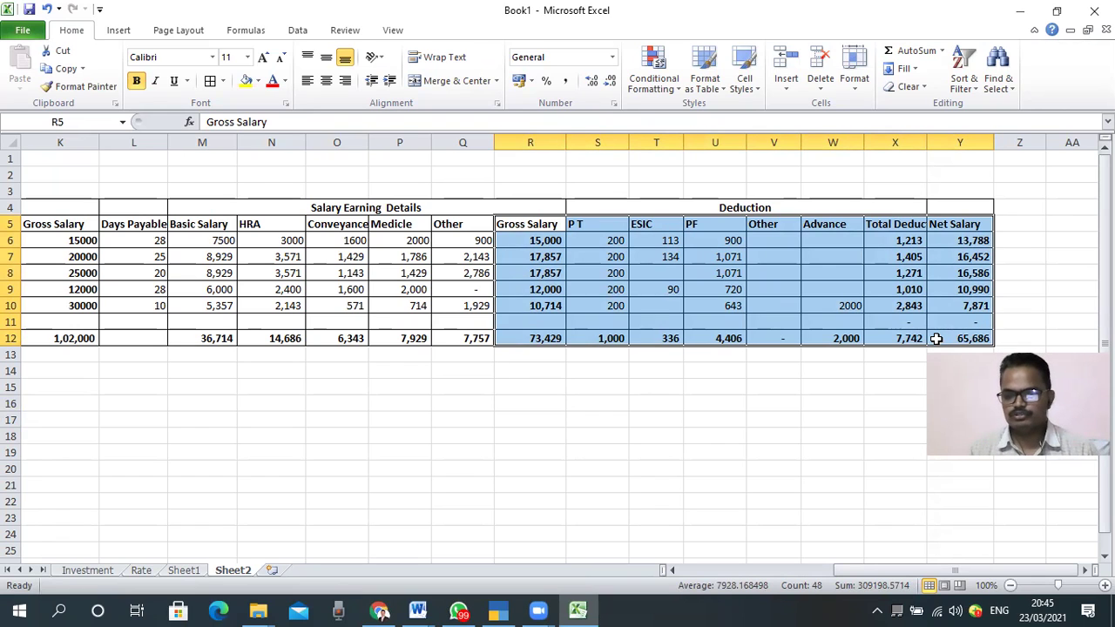
Examine the Employee 5 row across the salary sheet, from employee details and earnings to the Advance deduction.
{"action": "left_click", "coordinate": [828, 307]}
{"action": "key", "text": "Left"}
{"action": "key", "text": "Left"}
{"action": "key", "text": "Left"}
{"action": "key", "text": "Left"}
{"action": "key", "text": "Left"}
{"action": "key", "text": "Left"}
{"action": "key", "text": "Left"}
{"action": "key", "text": "Left"}
{"action": "key", "text": "Left"}
{"action": "key", "text": "Left"}
{"action": "key", "text": "Left"}
{"action": "key", "text": "Left"}
{"action": "key", "text": "Left"}
{"action": "key", "text": "Left"}
{"action": "key", "text": "Left"}
{"action": "key", "text": "Left"}
{"action": "key", "text": "Left"}
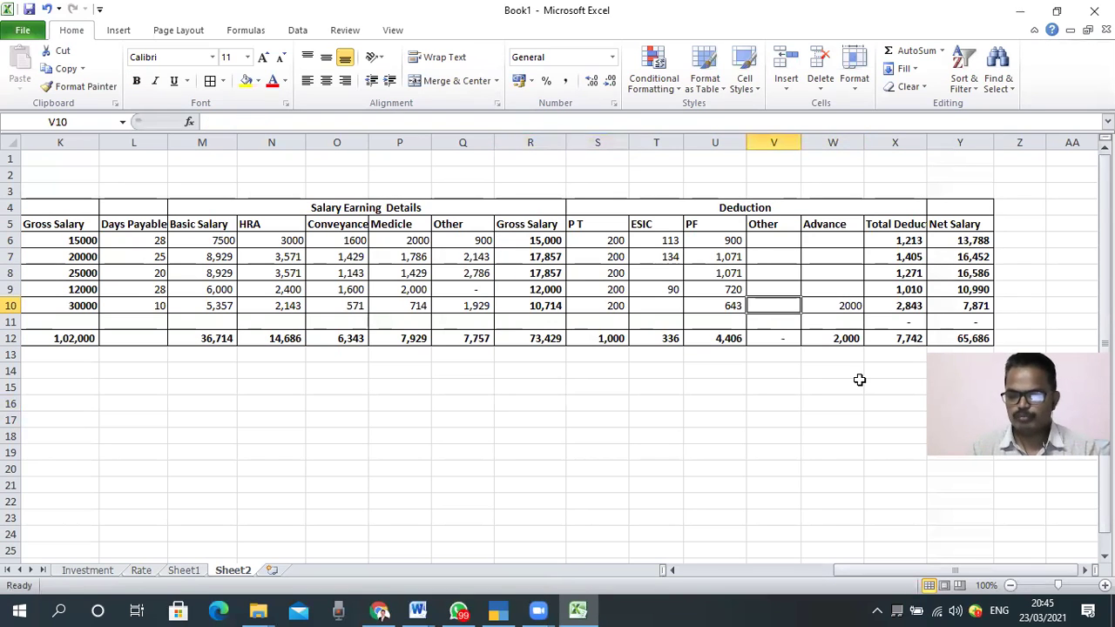
{"action": "key", "text": "Left"}
{"action": "key", "text": "Left"}
{"action": "key", "text": "Left"}
{"action": "key", "text": "Left"}
{"action": "key", "text": "Left"}
{"action": "key", "text": "Right"}
{"action": "key", "text": "Right"}
{"action": "key", "text": "Right"}
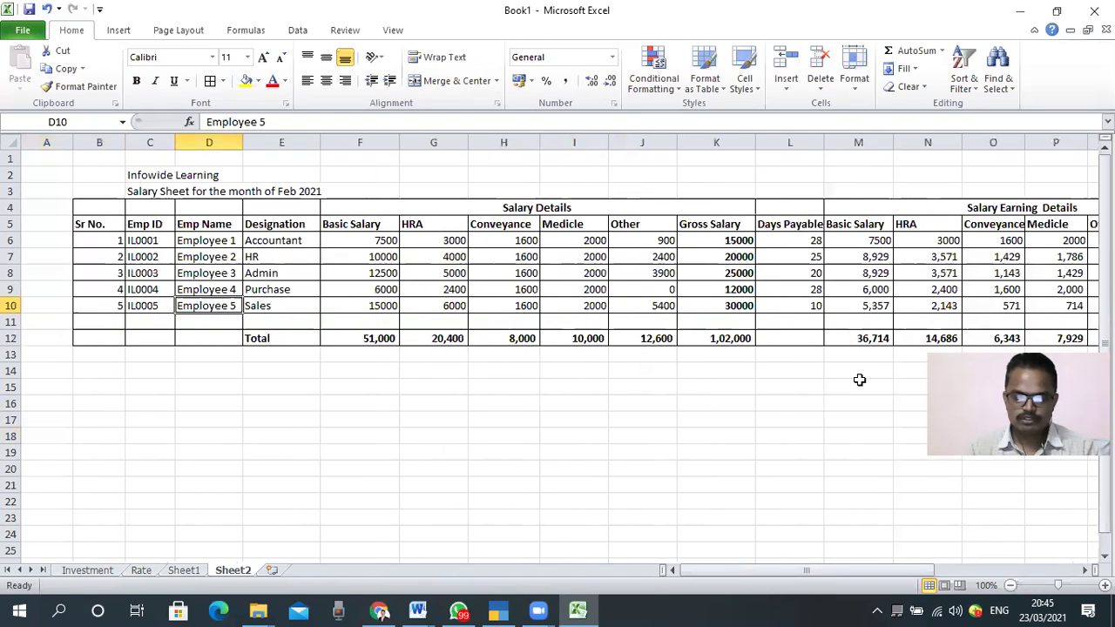
{"action": "key", "text": "Right"}
{"action": "key", "text": "Right"}
{"action": "key", "text": "Right"}
{"action": "key", "text": "Right"}
{"action": "key", "text": "Right"}
{"action": "key", "text": "Right"}
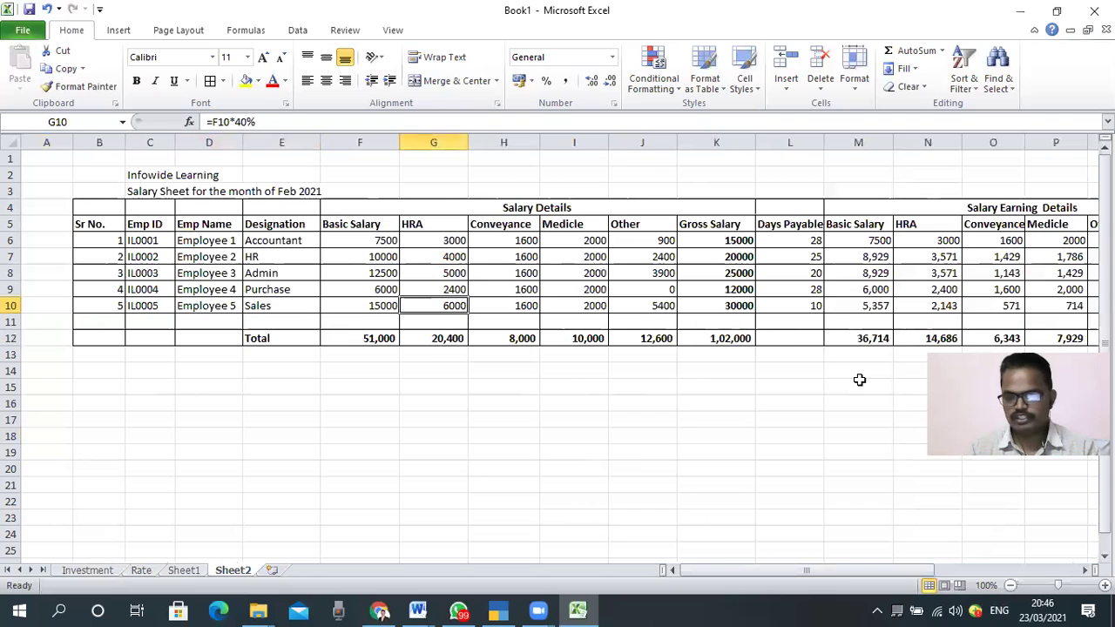
{"action": "key", "text": "Right"}
{"action": "key", "text": "Right"}
{"action": "key", "text": "Right"}
{"action": "key", "text": "Right"}
{"action": "key", "text": "Right"}
{"action": "key", "text": "Right"}
{"action": "key", "text": "Right"}
{"action": "key", "text": "Right"}
{"action": "key", "text": "Right"}
{"action": "key", "text": "Right"}
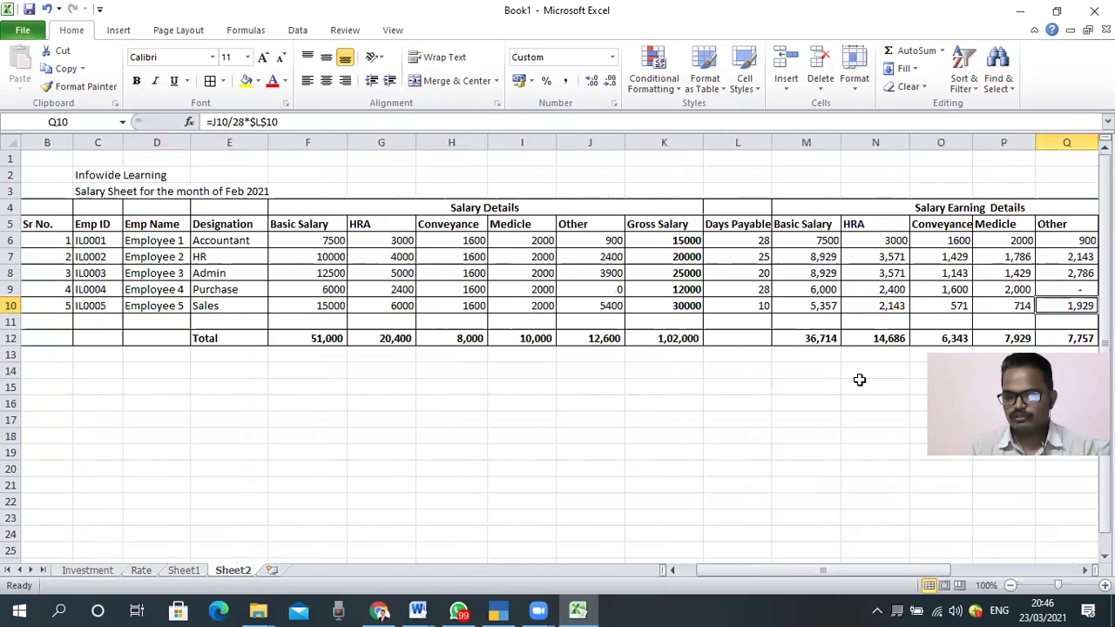
{"action": "key", "text": "Right"}
{"action": "key", "text": "Right"}
{"action": "key", "text": "Right"}
{"action": "key", "text": "Right"}
{"action": "key", "text": "Right"}
{"action": "key", "text": "Left"}
{"action": "key", "text": "Left"}
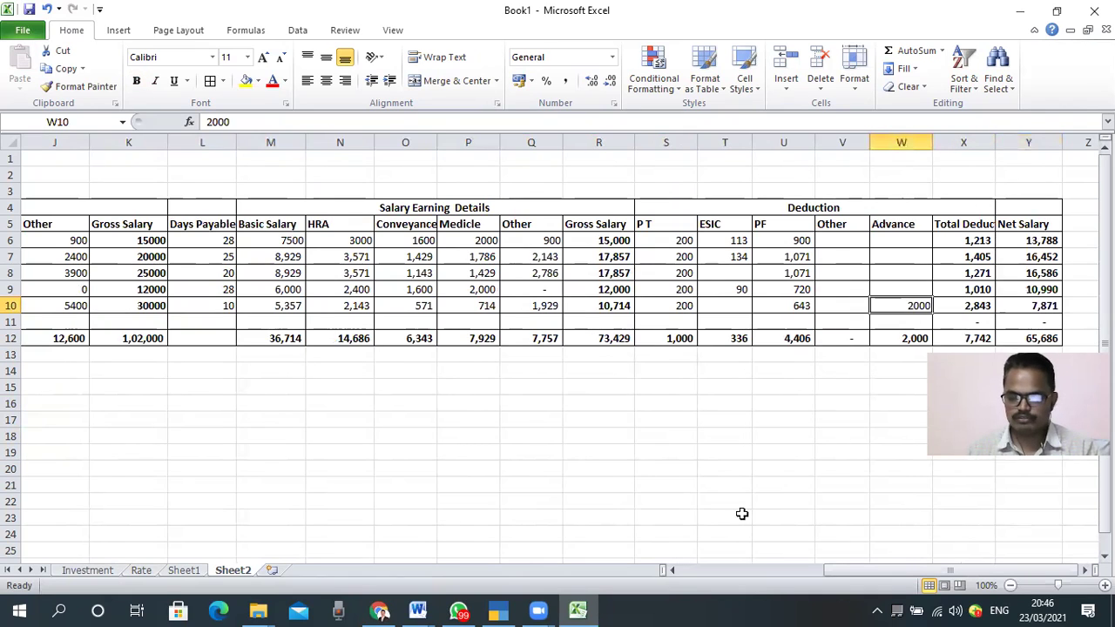
Switch back to TallyPrime and name the next new ledger "Employee Advacne", leaving its alias empty.
{"action": "mouse_move", "coordinate": [505, 609]}
{"action": "left_click", "coordinate": [507, 575]}
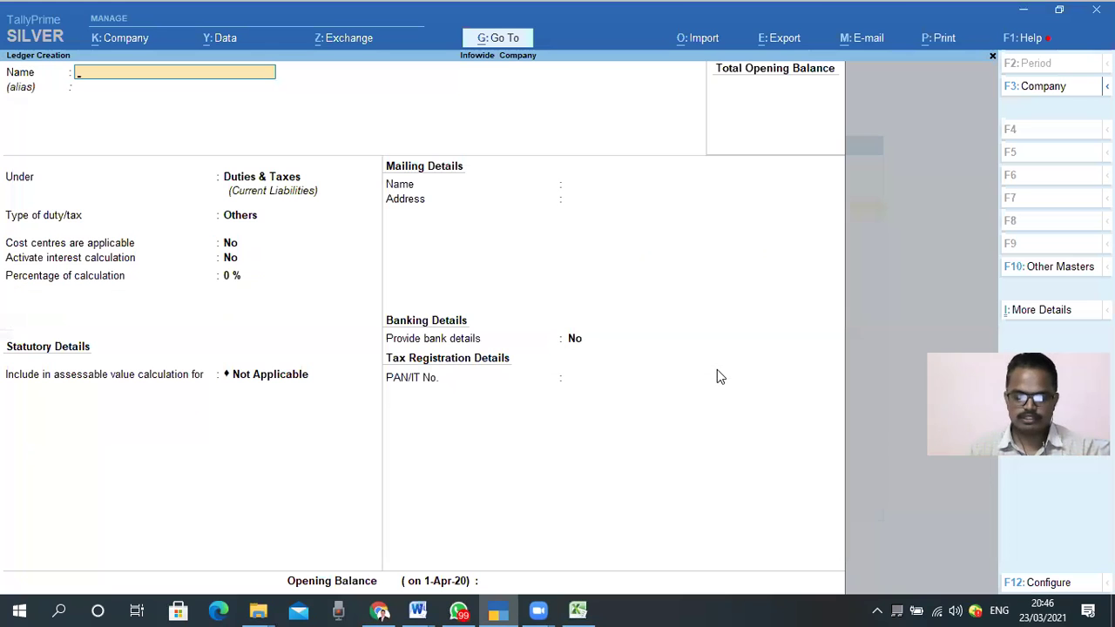
{"action": "type", "text": "yee Advacne"}
{"action": "key", "text": "Return"}
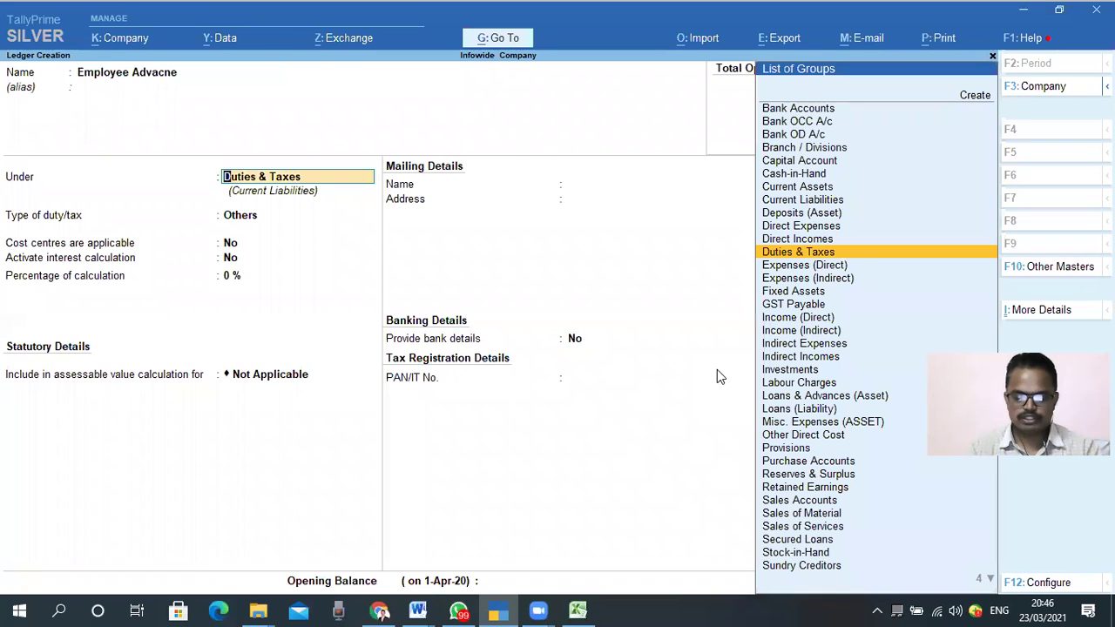
Place the employee advance ledger under the Deposits (Asset) group, with cost centres and interest calculation set to No.
{"action": "type", "text": "As"}
{"action": "key", "text": "Return"}
{"action": "key", "text": "Down"}
{"action": "key", "text": "Down"}
{"action": "key", "text": "Down"}
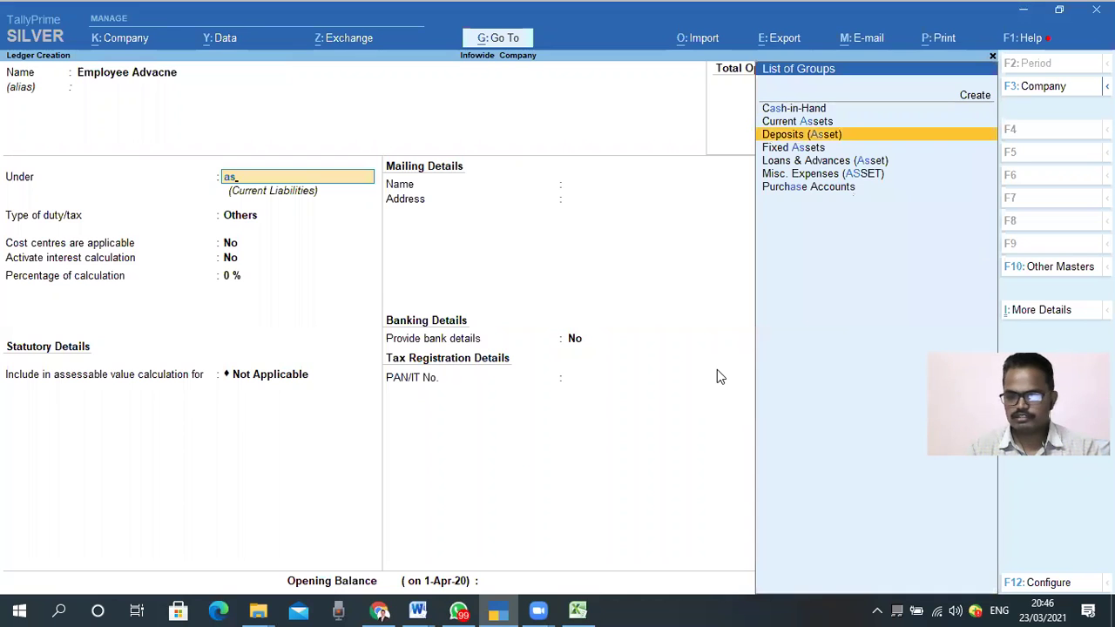
{"action": "key", "text": "Return"}
{"action": "key", "text": "Return"}
{"action": "key", "text": "Return"}
{"action": "key", "text": "Return"}
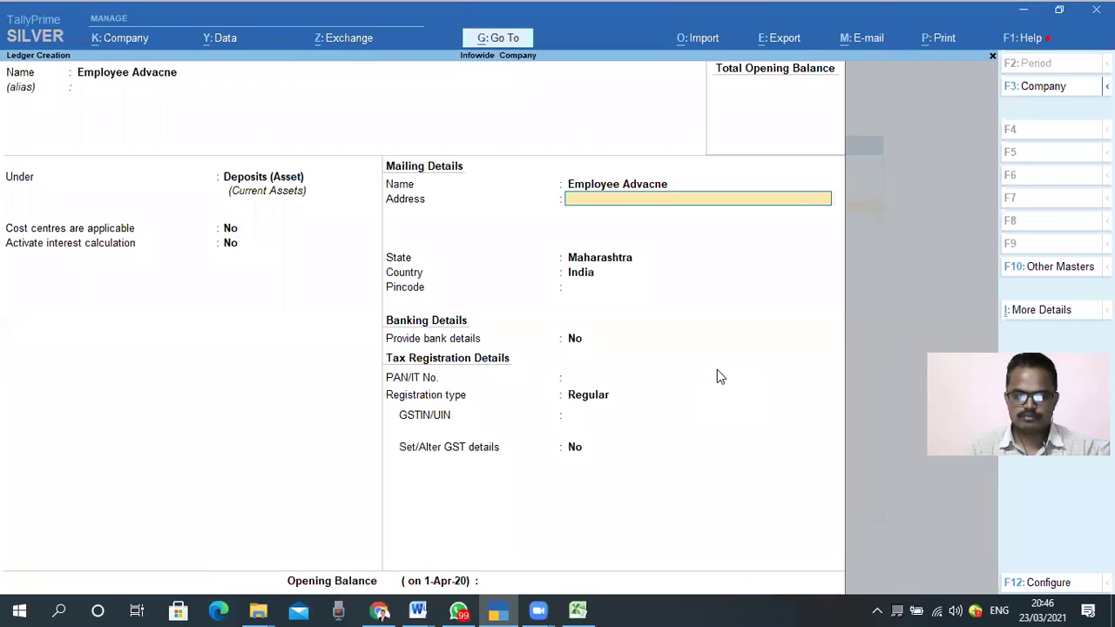
Keep the default mailing, bank and tax registration details and save the employee advance ledger without an opening balance.
{"action": "key", "text": "Return"}
{"action": "key", "text": "Return"}
{"action": "key", "text": "Return"}
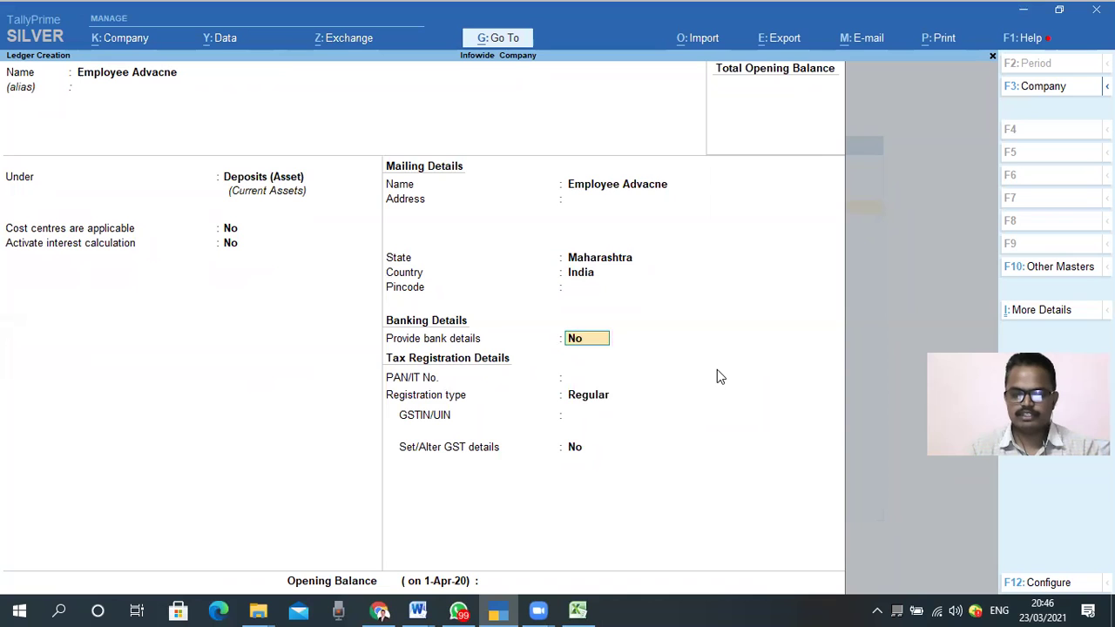
{"action": "key", "text": "Return"}
{"action": "key", "text": "Return"}
{"action": "key", "text": "Return"}
{"action": "key", "text": "Return"}
{"action": "key", "text": "Return"}
{"action": "key", "text": "Return"}
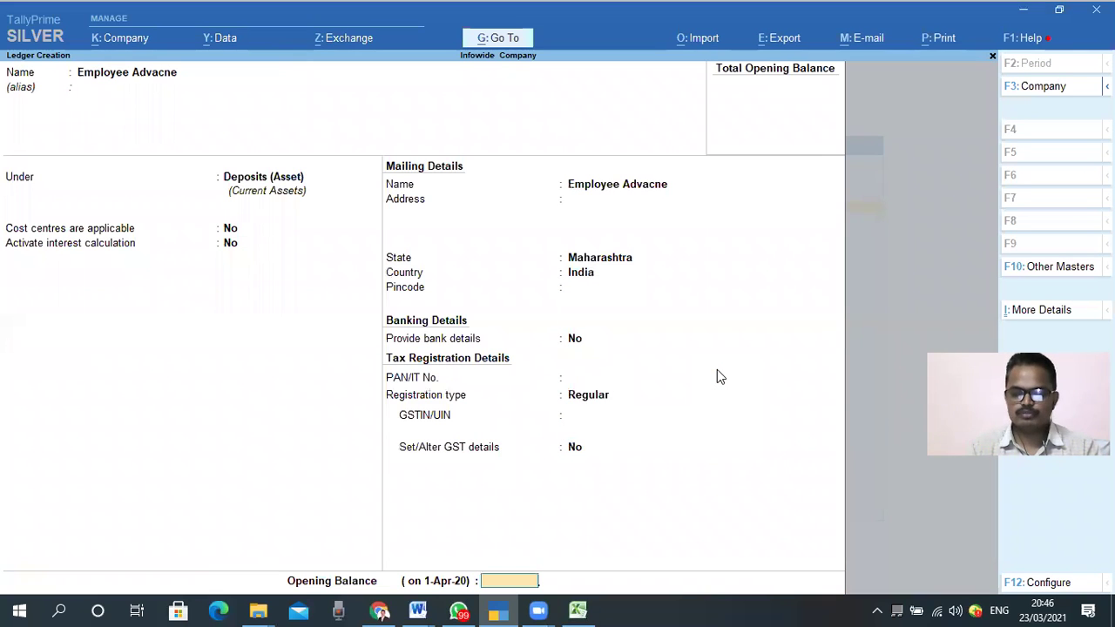
{"action": "key", "text": "Return"}
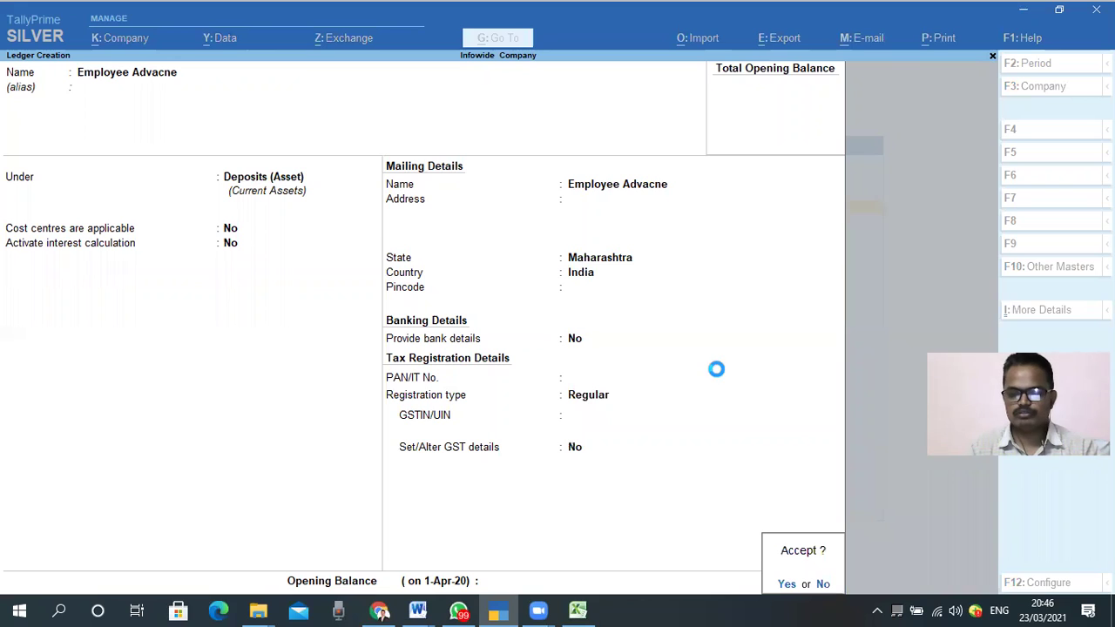
{"action": "key", "text": "Return"}
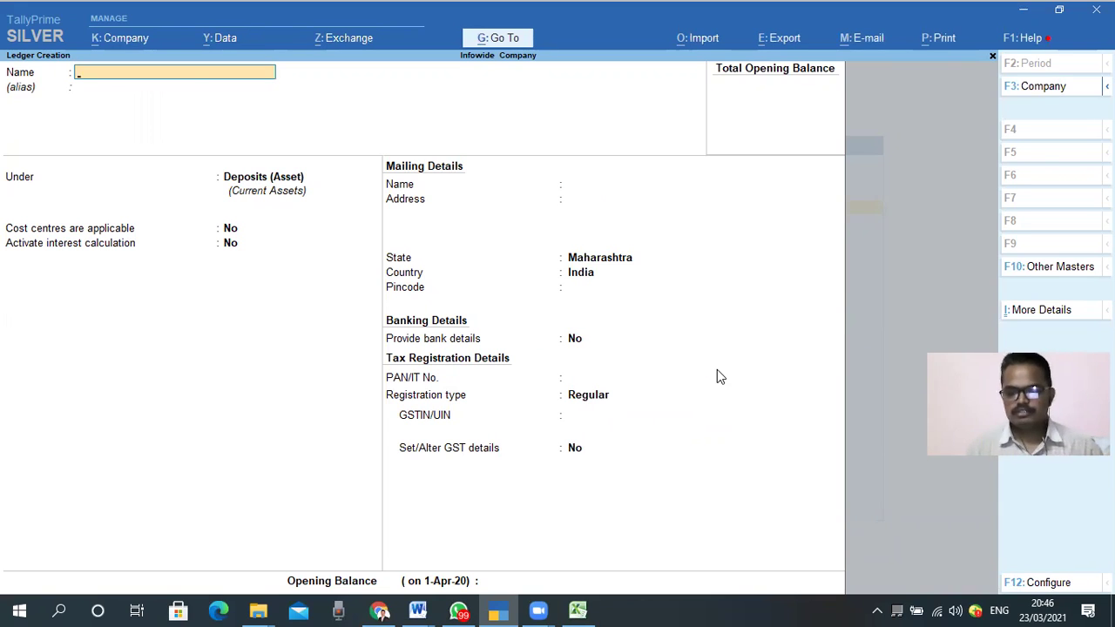
Close ledger creation and return to the Gateway of Tally.
{"action": "key", "text": "Escape"}
{"action": "key", "text": "y"}
{"action": "key", "text": "Escape"}
{"action": "key", "text": "Escape"}
{"action": "key", "text": "Escape"}
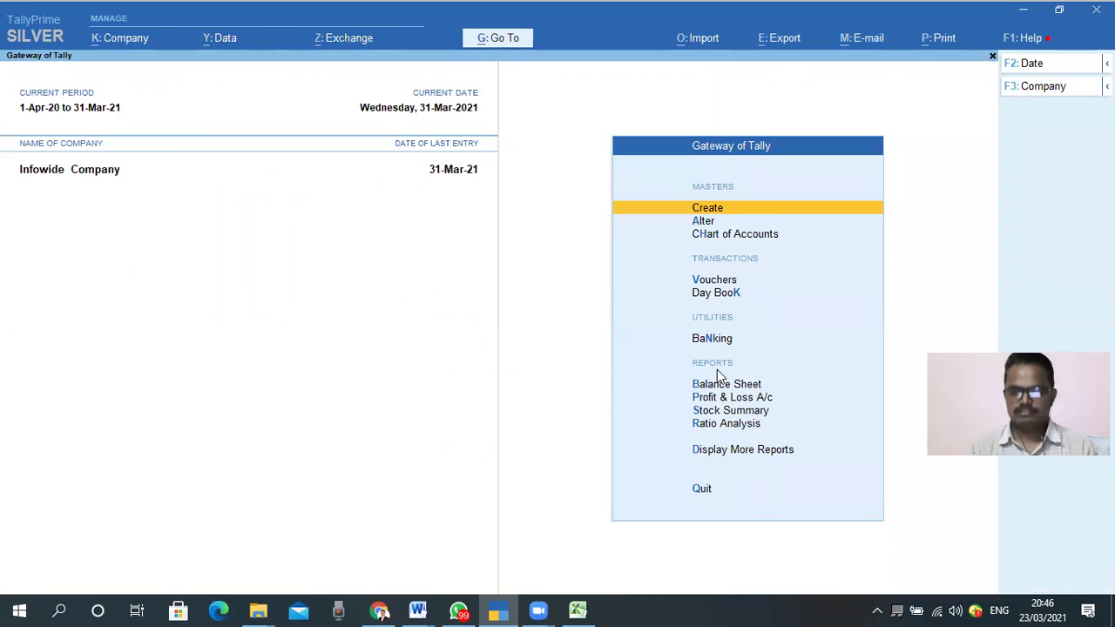
{"action": "key", "text": "v"}
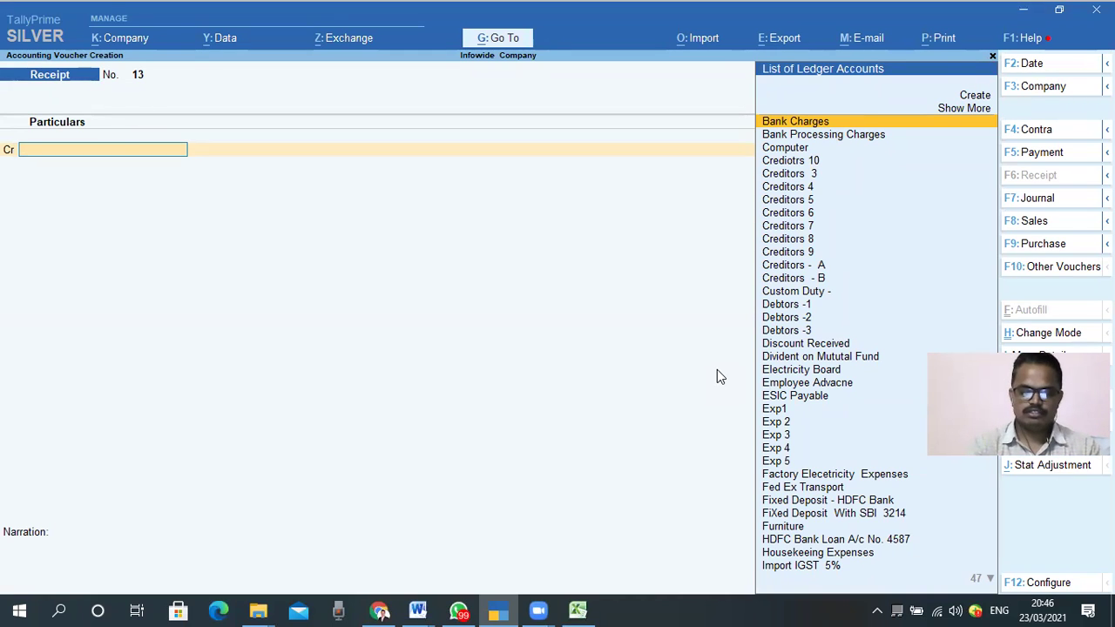
{"action": "key", "text": "F7"}
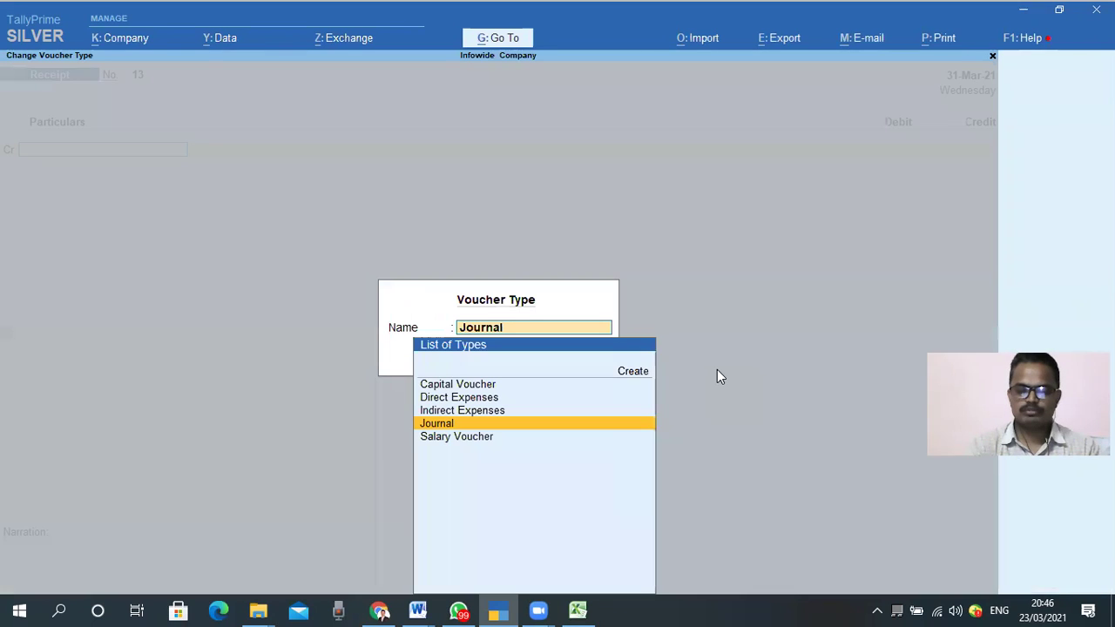
{"action": "key", "text": "Escape"}
{"action": "key", "text": "Escape"}
{"action": "key", "text": "Escape"}
{"action": "key", "text": "Escape"}
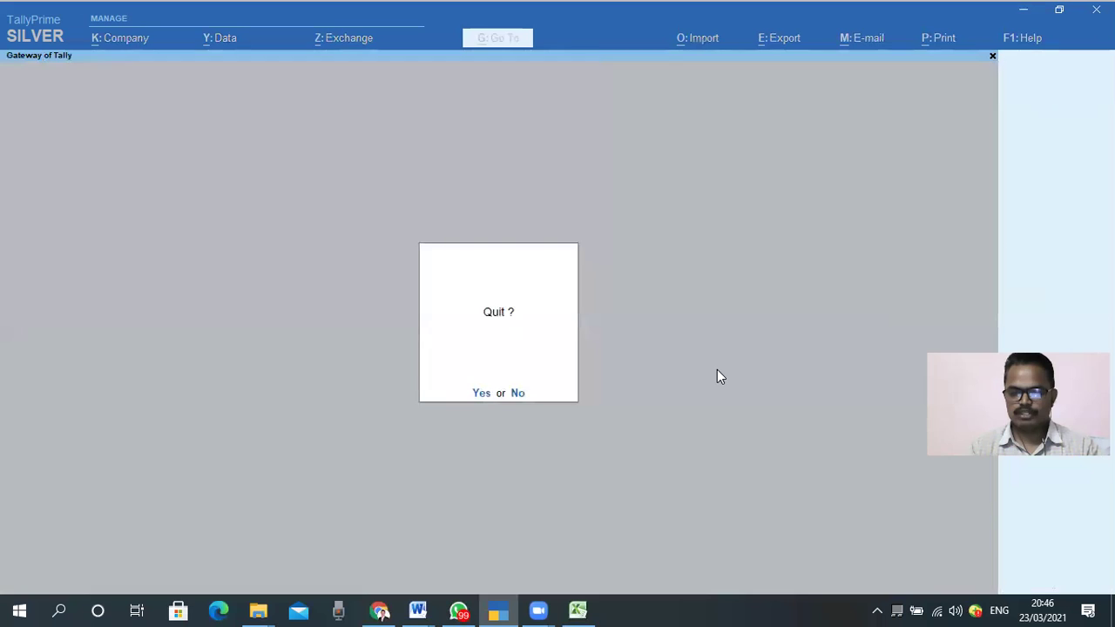
{"action": "key", "text": "n"}
Start a new accounting voucher and change its type to Salary Voucher from the journal voucher types.
{"action": "key", "text": "Down"}
{"action": "key", "text": "Down"}
{"action": "key", "text": "Down"}
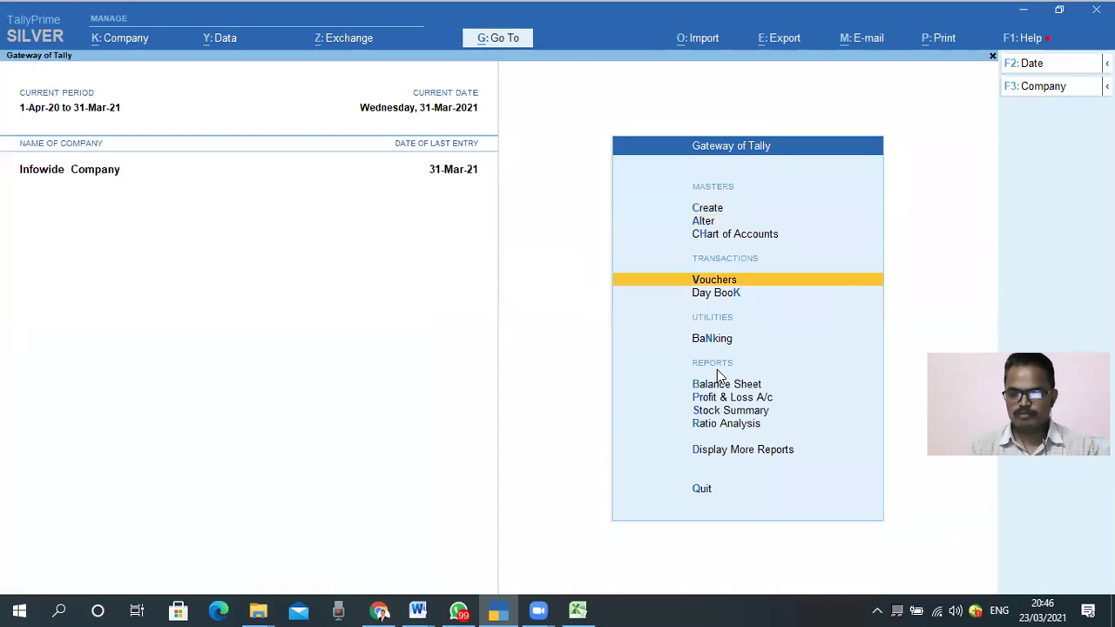
{"action": "key", "text": "Return"}
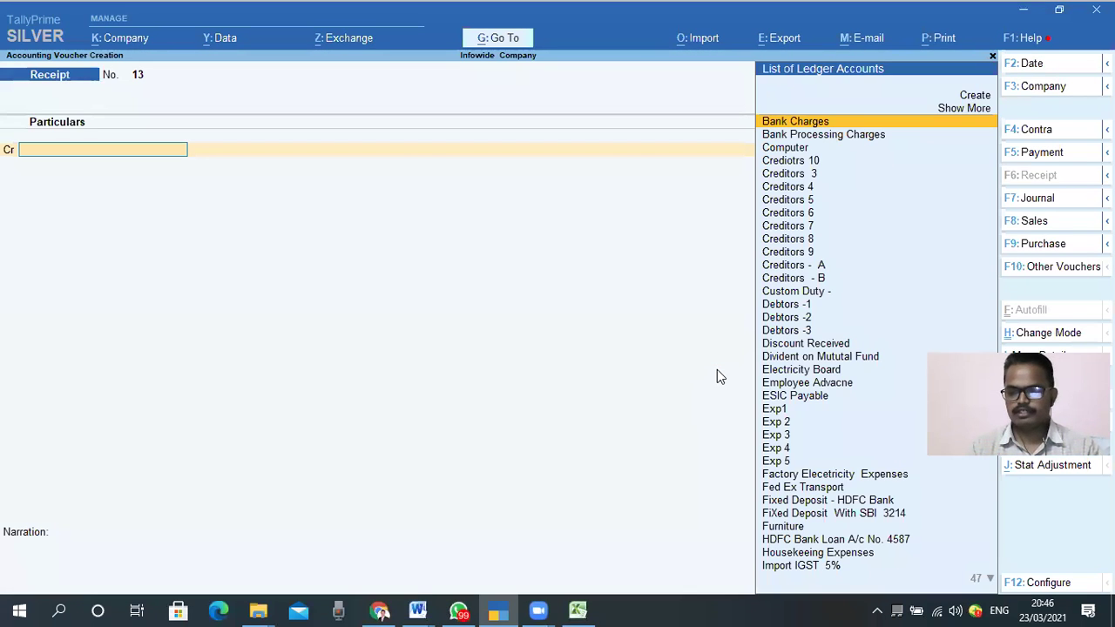
{"action": "key", "text": "F7"}
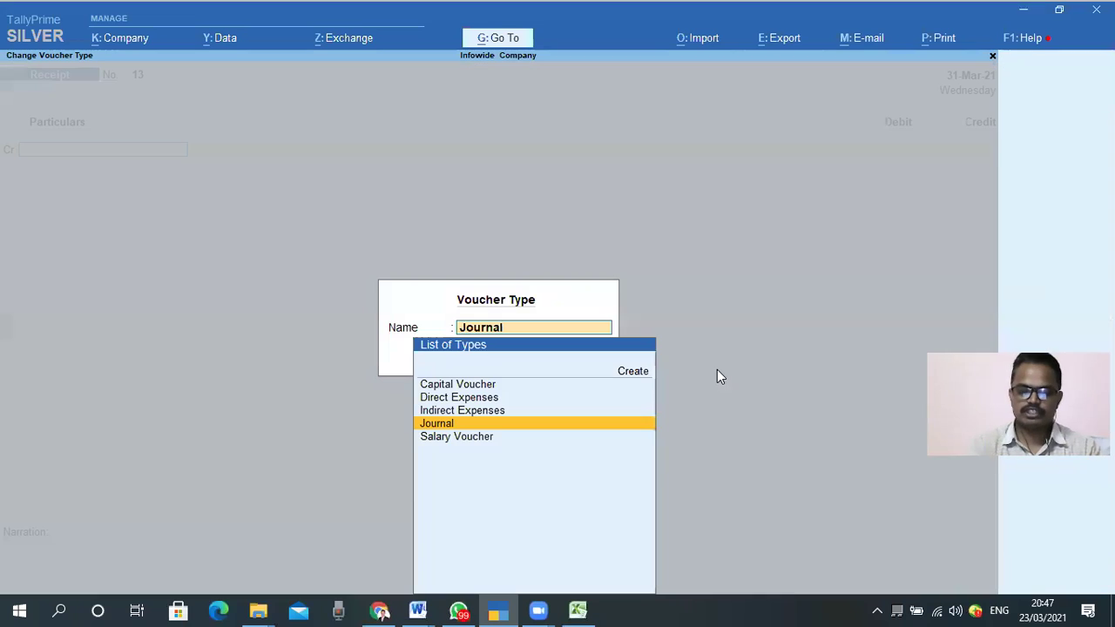
{"action": "key", "text": "Up"}
{"action": "key", "text": "Up"}
{"action": "key", "text": "Up"}
{"action": "key", "text": "Down"}
{"action": "key", "text": "Down"}
{"action": "key", "text": "Down"}
{"action": "key", "text": "Down"}
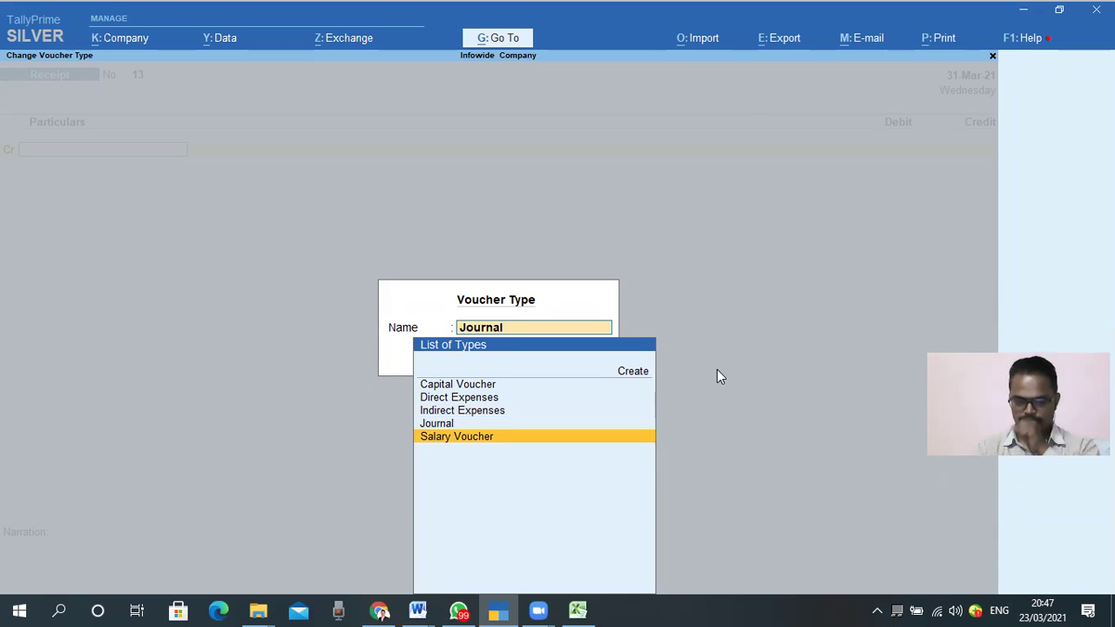
{"action": "key", "text": "Return"}
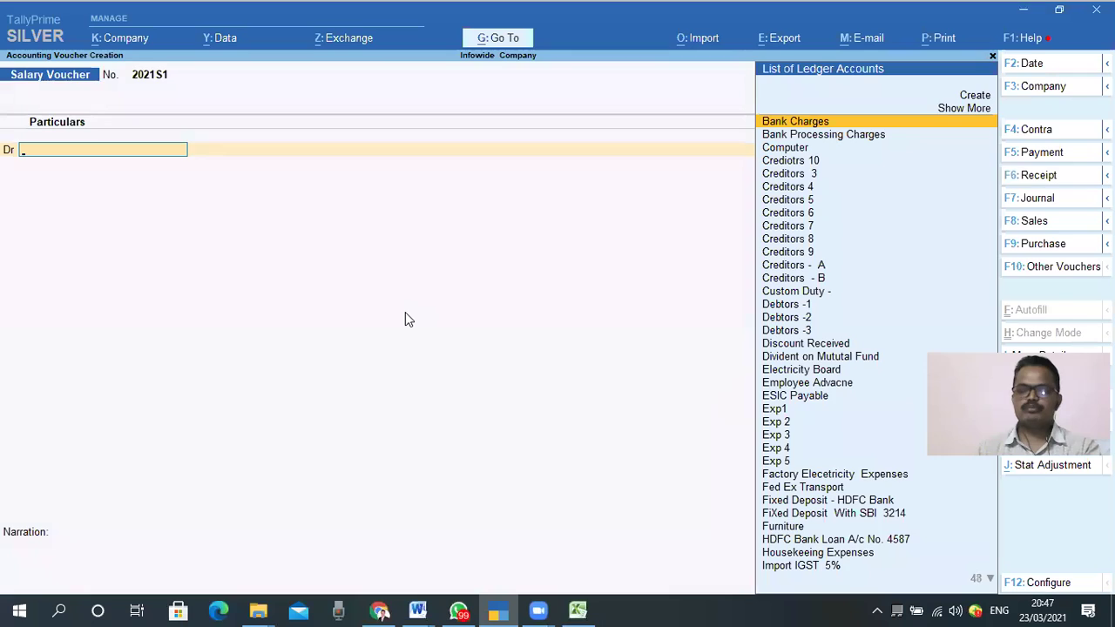
Set the Salary Voucher date to 28-Feb-21.
{"action": "key", "text": "F2"}
{"action": "type", "text": "28.2"}
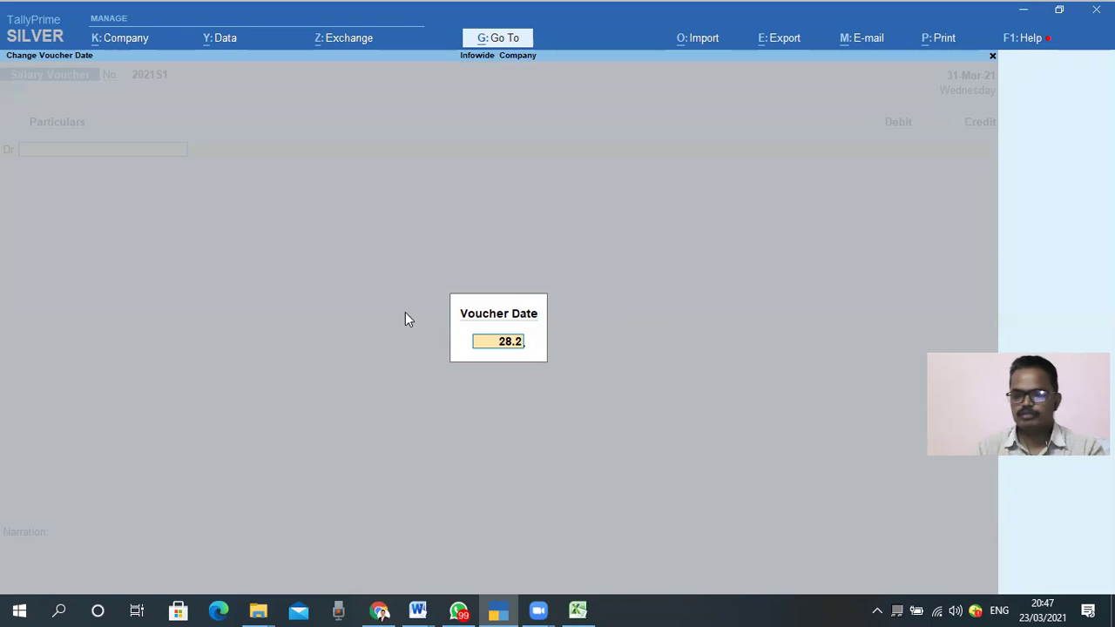
{"action": "key", "text": "Return"}
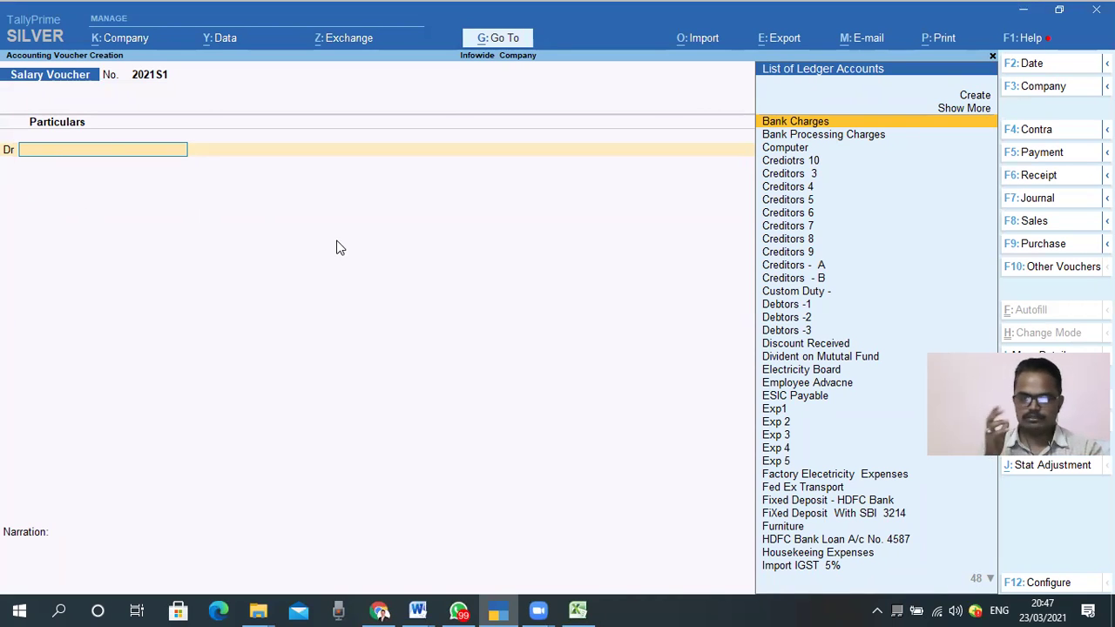
Look up the gross salary total in the Excel salary sheet and debit Salary A/C with 73,492 in the TallyPrime voucher.
{"action": "type", "text": "Sala"}
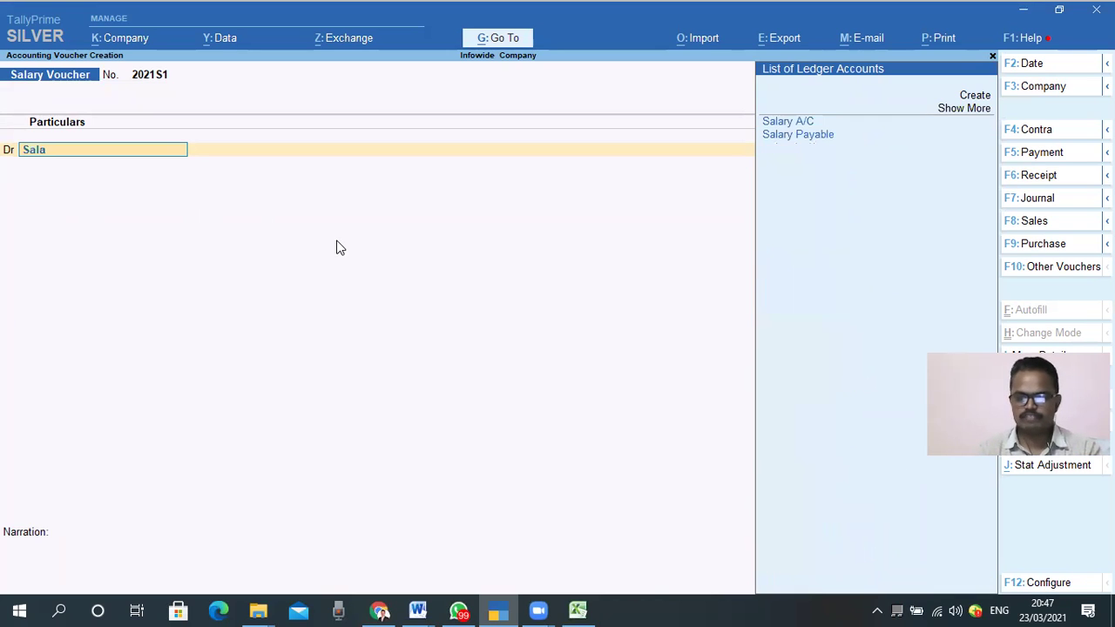
{"action": "key", "text": "Return"}
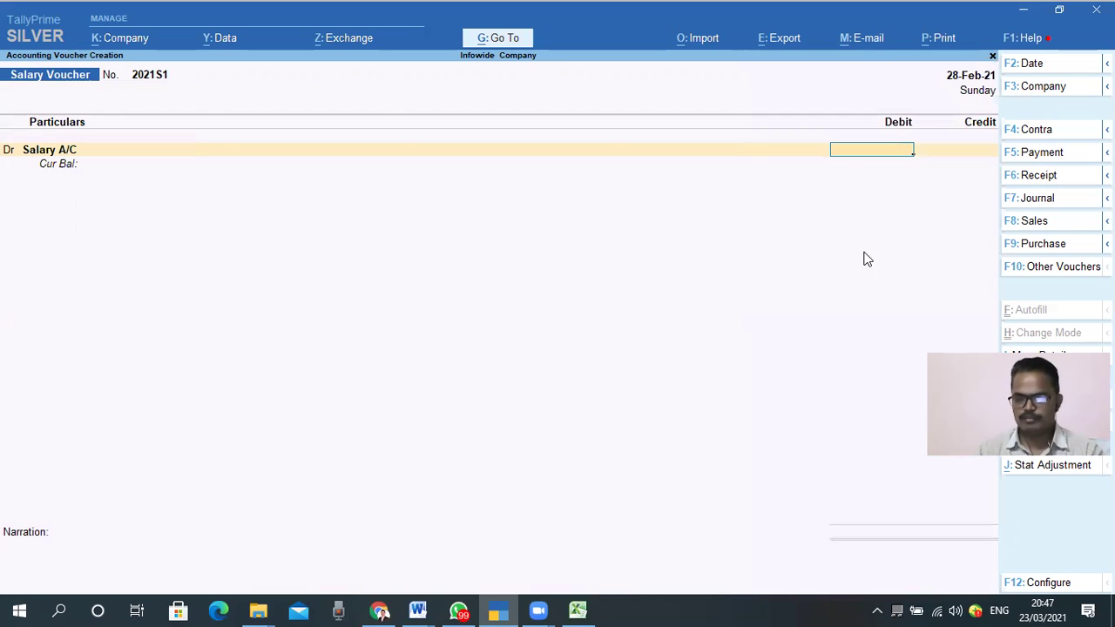
{"action": "left_click", "coordinate": [578, 609]}
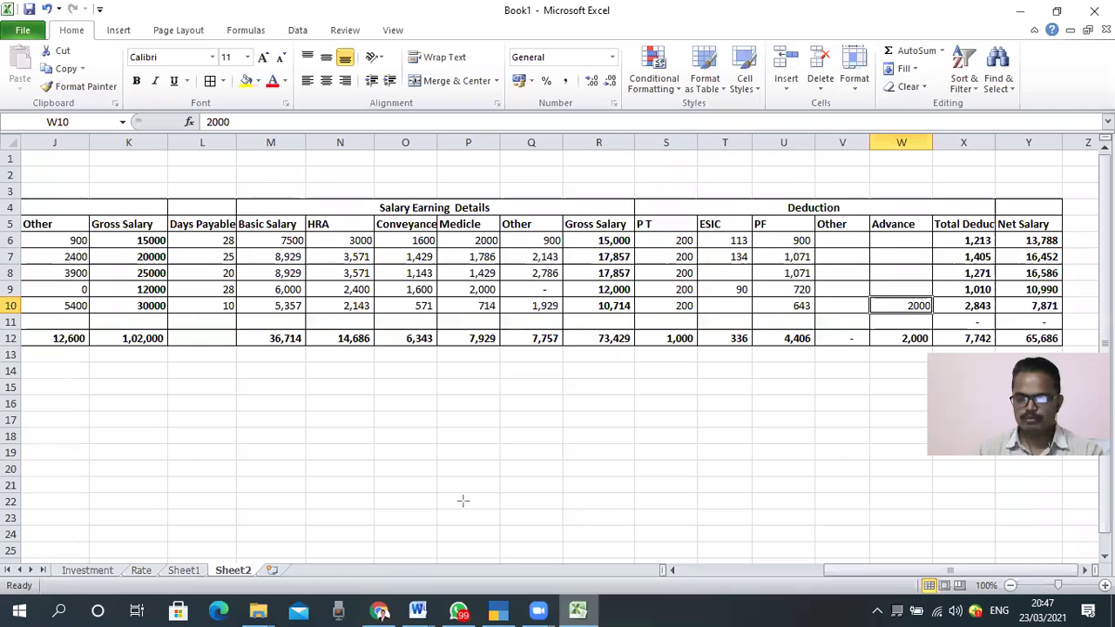
{"action": "left_click_drag", "start_coordinate": [564, 328], "coordinate": [639, 352]}
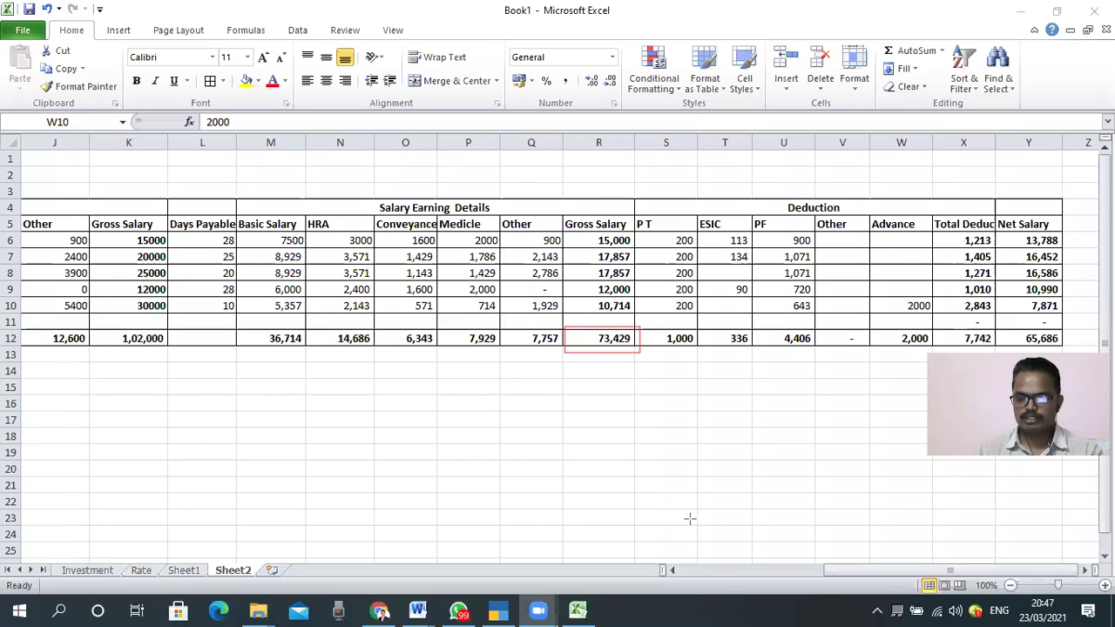
{"action": "left_click", "coordinate": [498, 610]}
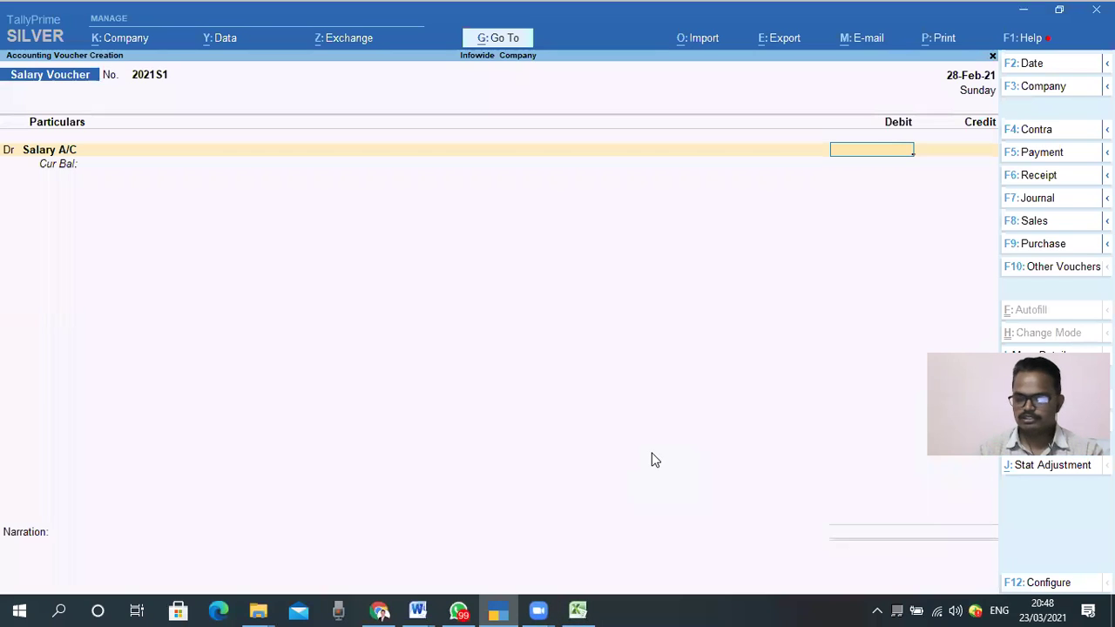
{"action": "type", "text": "49"}
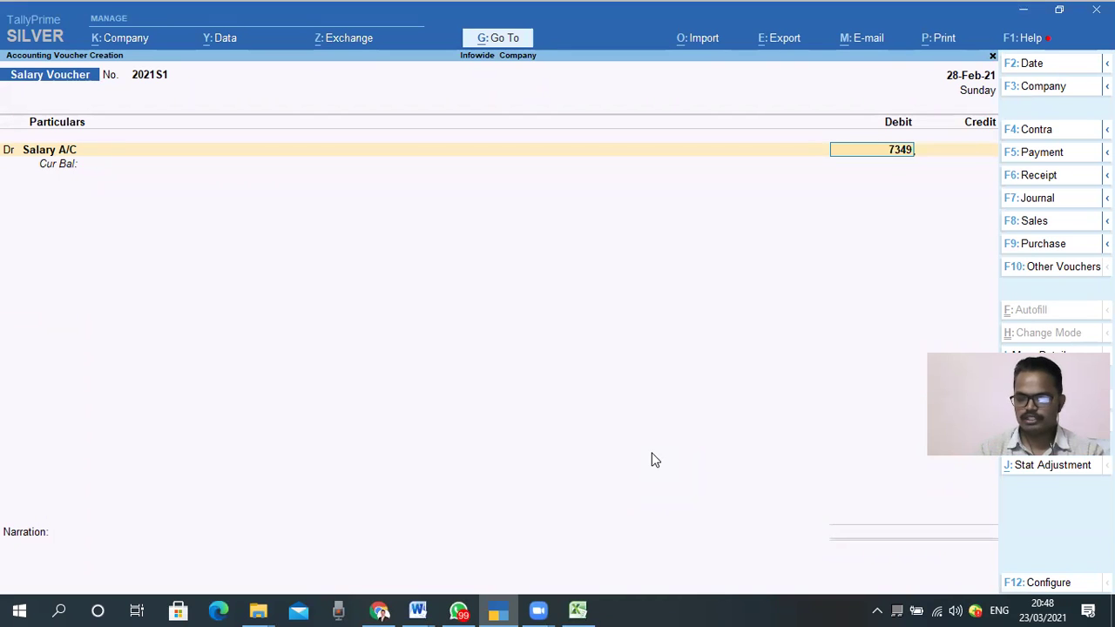
{"action": "type", "text": "2"}
{"action": "key", "text": "Return"}
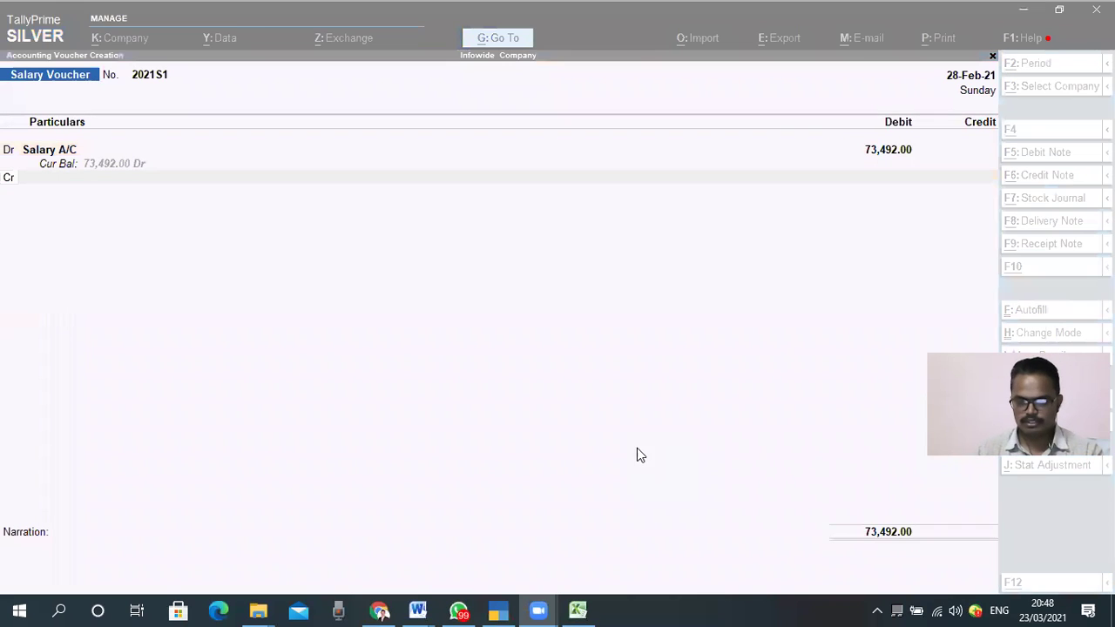
Recheck the gross salary total in the Excel sheet and correct the Salary A/C debit amount to 73,429.
{"action": "left_click", "coordinate": [573, 601]}
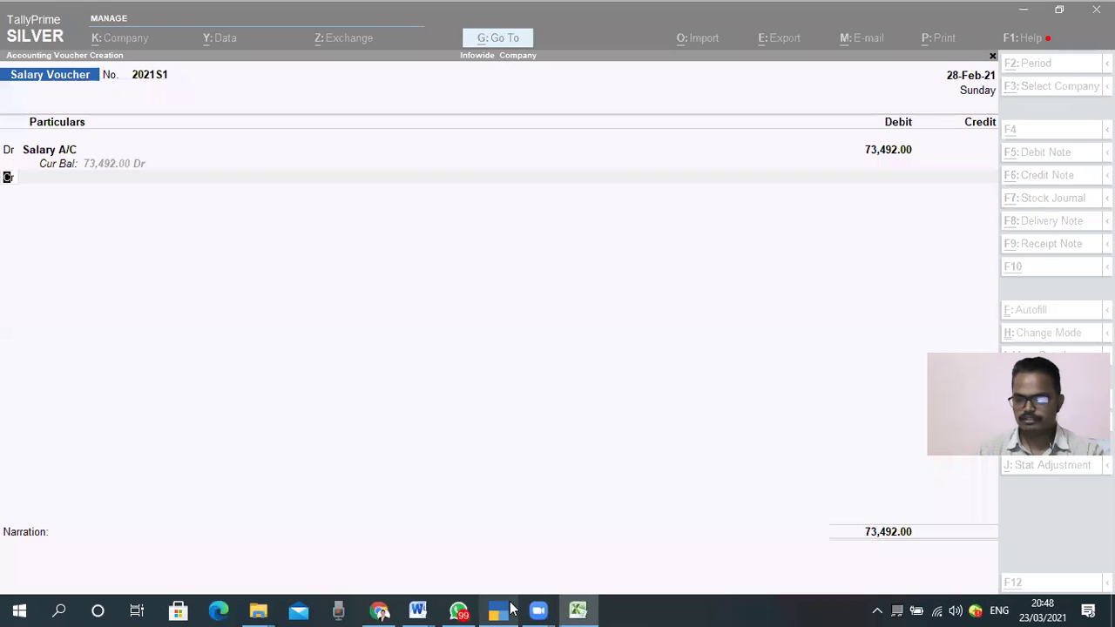
{"action": "left_click", "coordinate": [498, 610]}
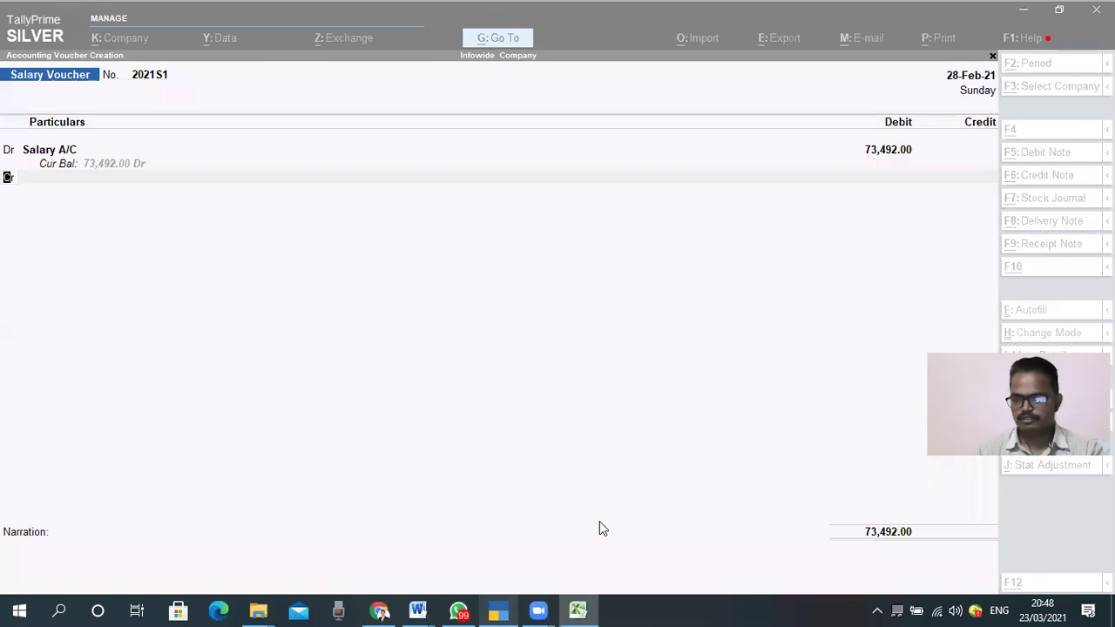
{"action": "key", "text": "BackSpace"}
{"action": "key", "text": "BackSpace"}
{"action": "key", "text": "BackSpace"}
{"action": "key", "text": "BackSpace"}
{"action": "key", "text": "BackSpace"}
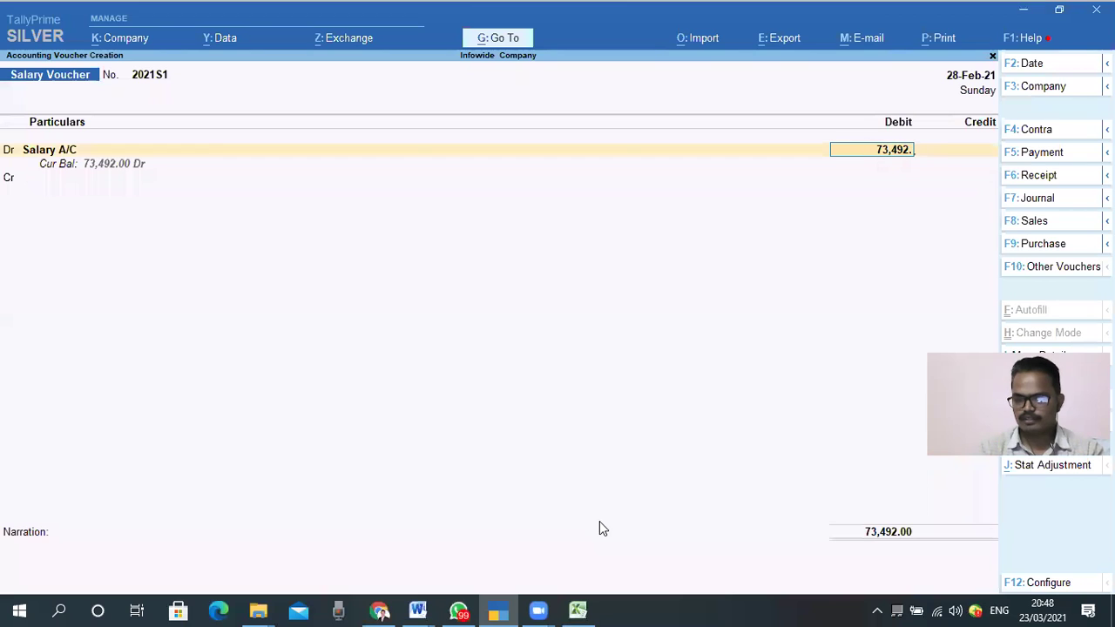
{"action": "key", "text": "BackSpace"}
{"action": "type", "text": "29"}
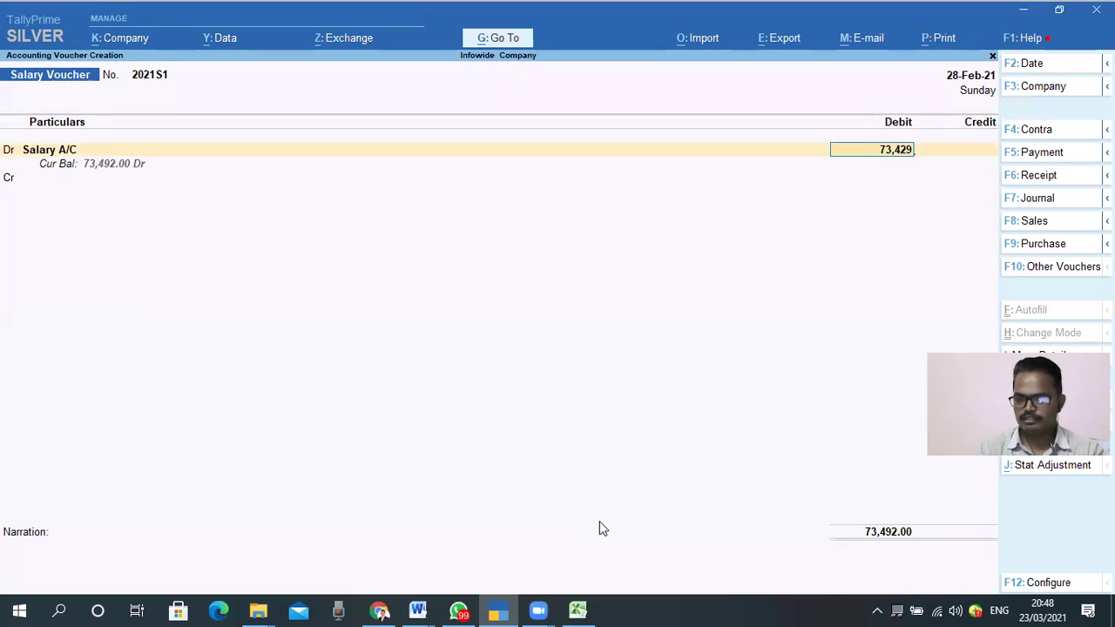
{"action": "key", "text": "Return"}
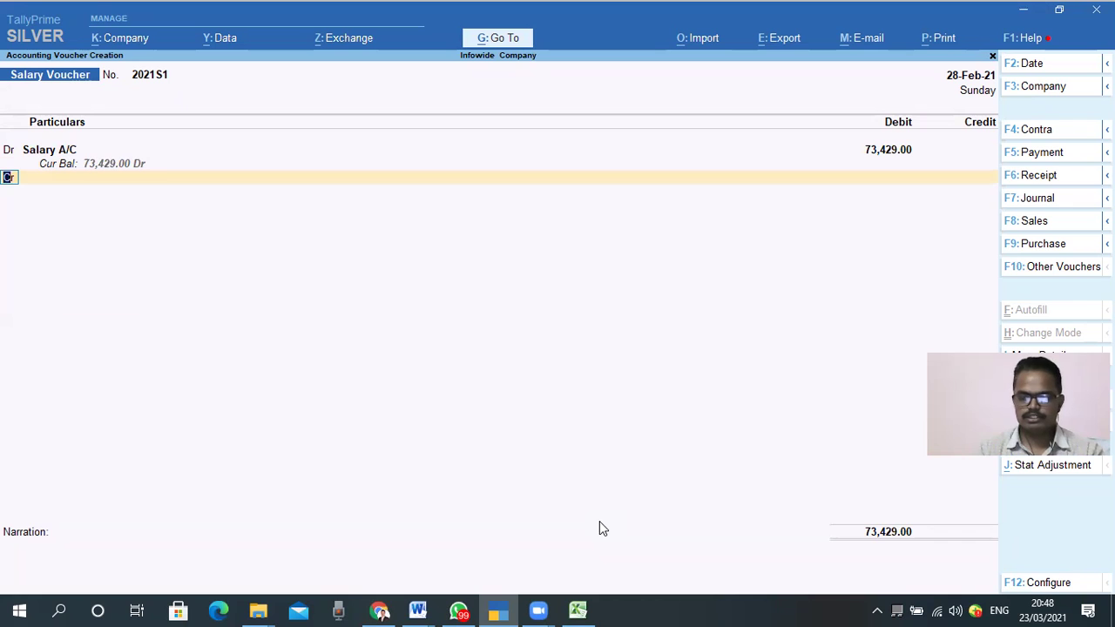
Credit the ProfessionTax ledger with 1,000 in the voucher.
{"action": "key", "text": "Return"}
{"action": "type", "text": "Prof"}
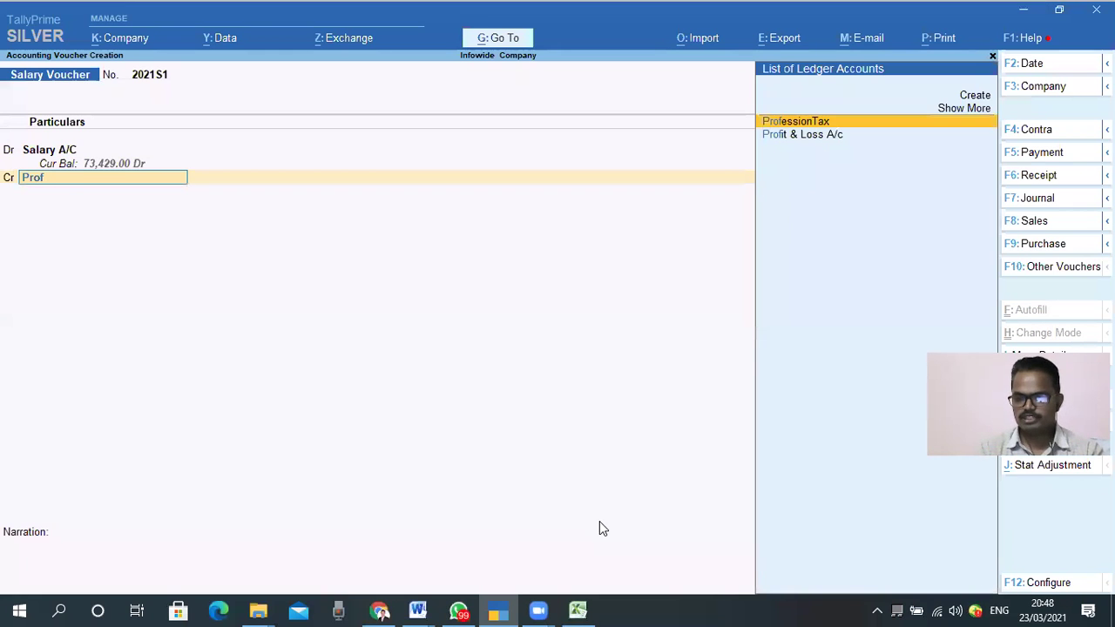
{"action": "key", "text": "Return"}
{"action": "type", "text": "1,000.0"}
{"action": "key", "text": "BackSpace"}
{"action": "key", "text": "Return"}
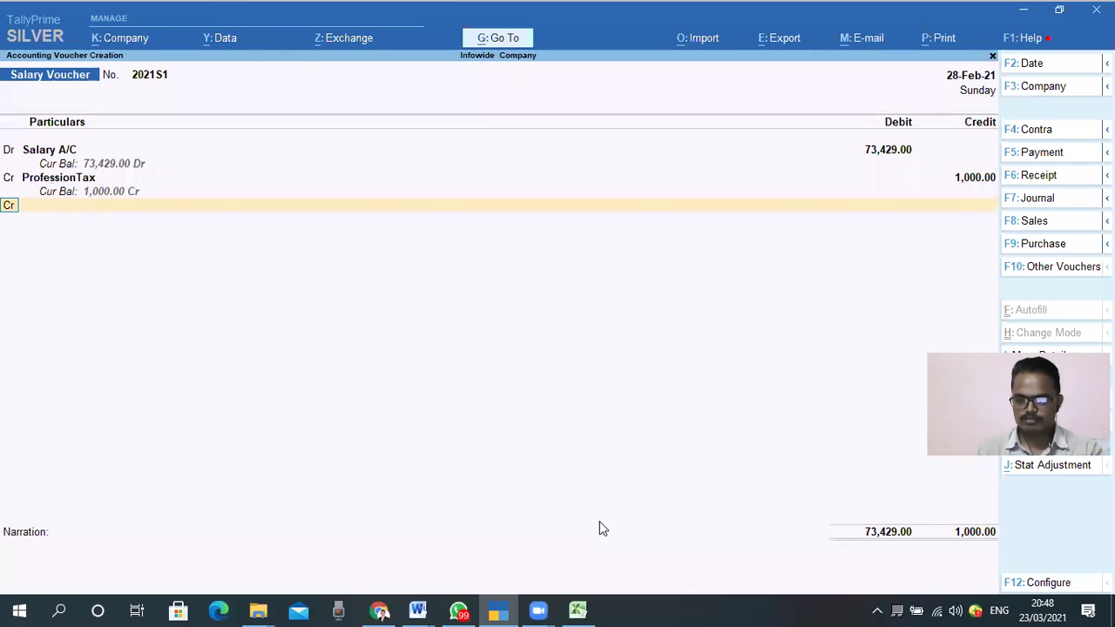
Review the deduction totals in the Excel salary sheet, then credit ESIC Payable with 336 in the TallyPrime voucher.
{"action": "left_click", "coordinate": [578, 609]}
{"action": "left_click", "coordinate": [668, 340]}
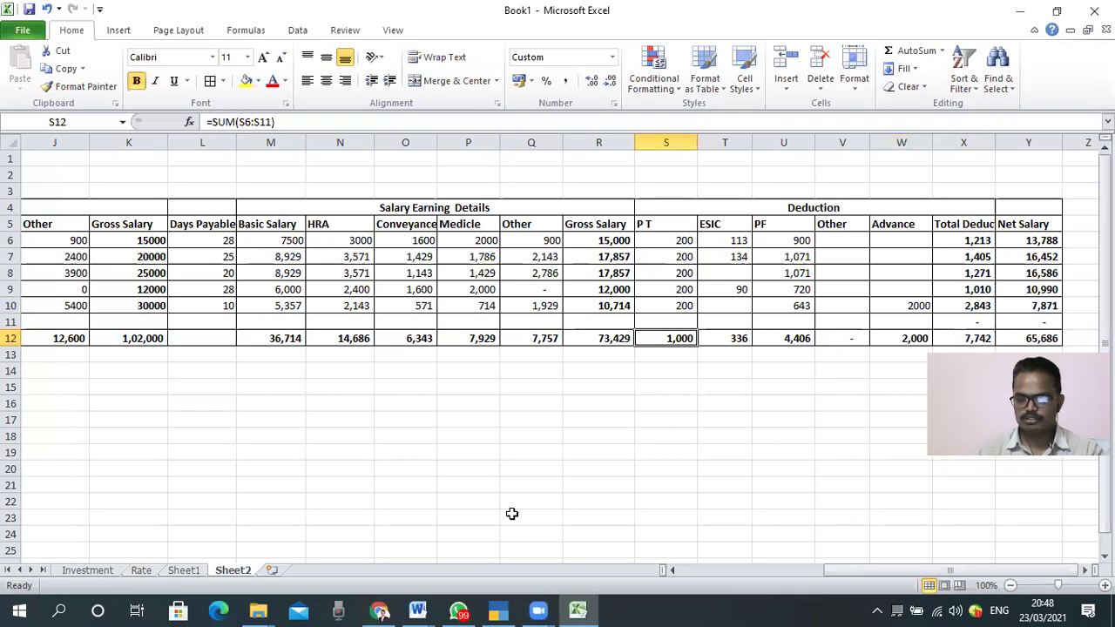
{"action": "mouse_move", "coordinate": [573, 326]}
{"action": "left_mouse_down"}
{"action": "mouse_move", "coordinate": [601, 344]}
{"action": "mouse_move", "coordinate": [1070, 354]}
{"action": "left_mouse_up"}
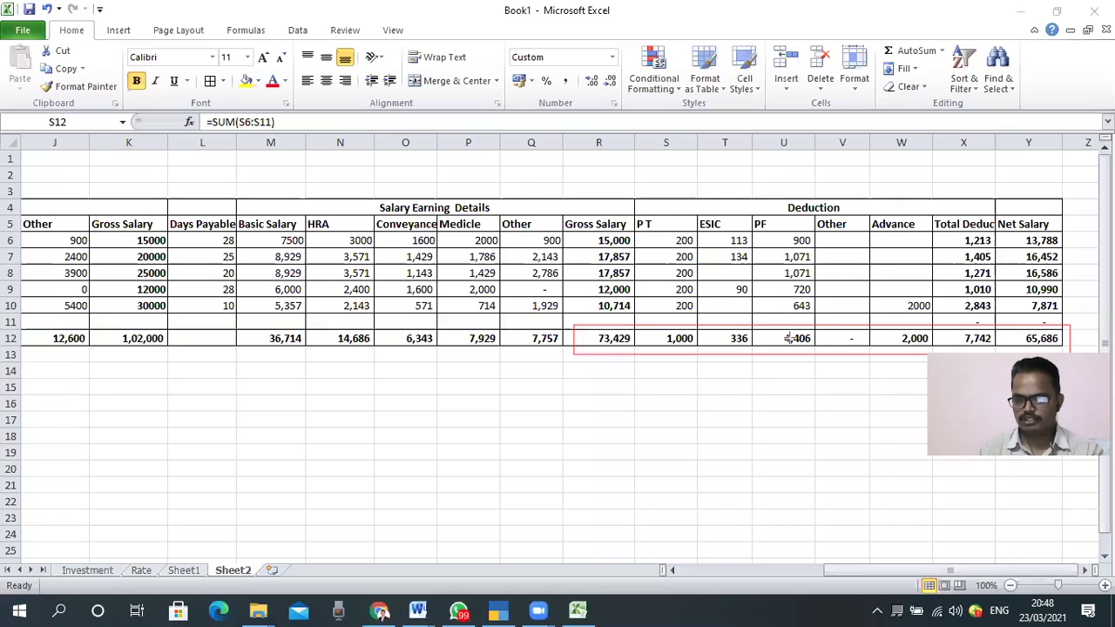
{"action": "left_click_drag", "start_coordinate": [645, 326], "coordinate": [697, 356]}
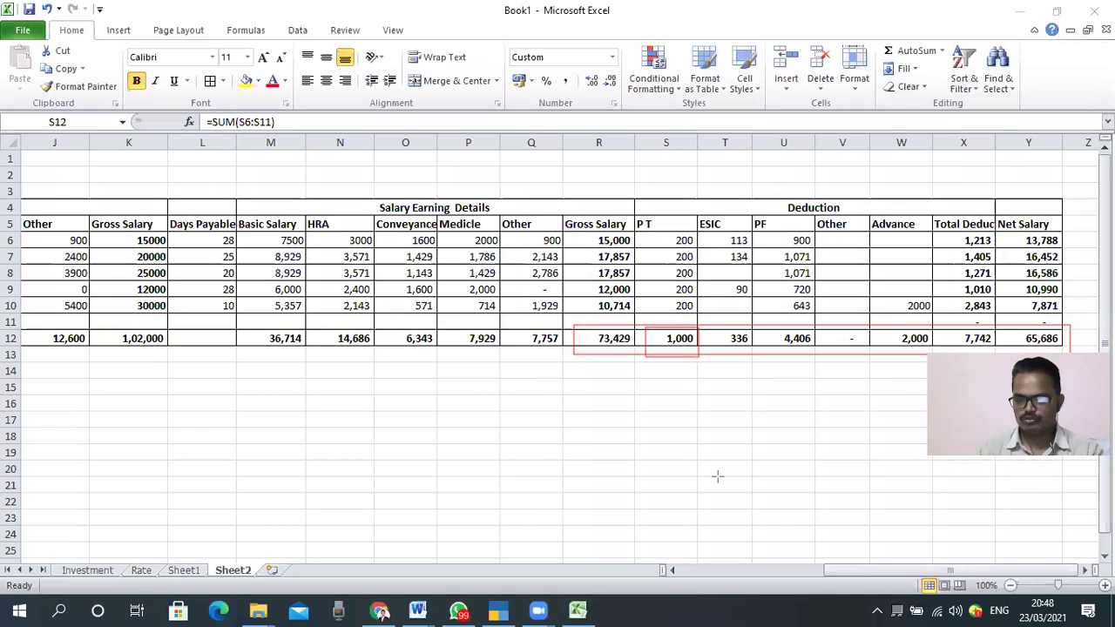
{"action": "key", "text": "Escape"}
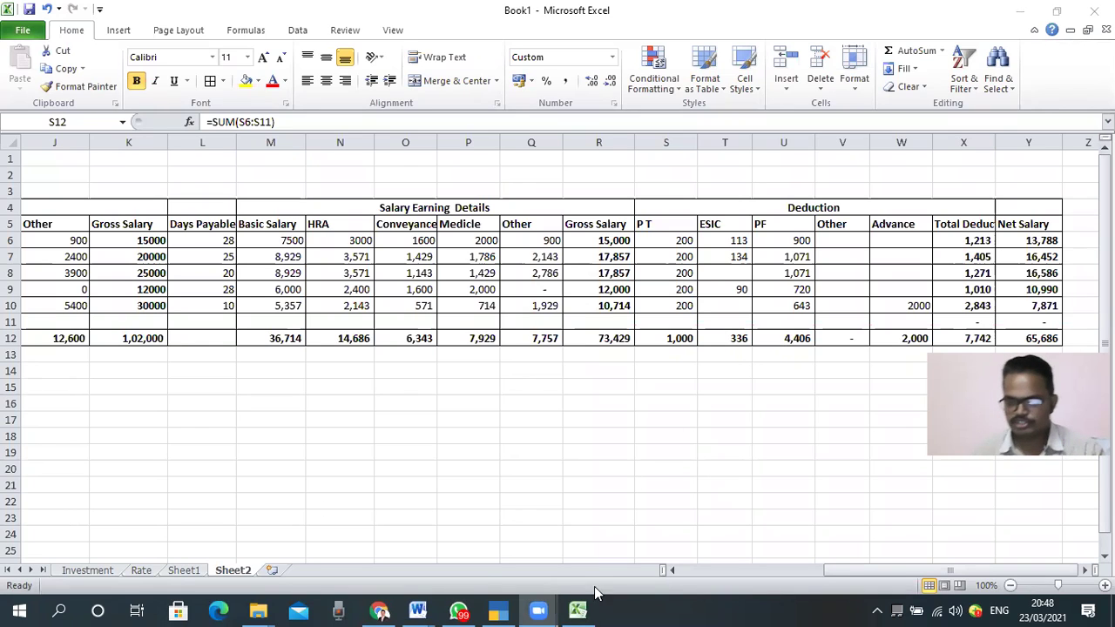
{"action": "mouse_move", "coordinate": [510, 608]}
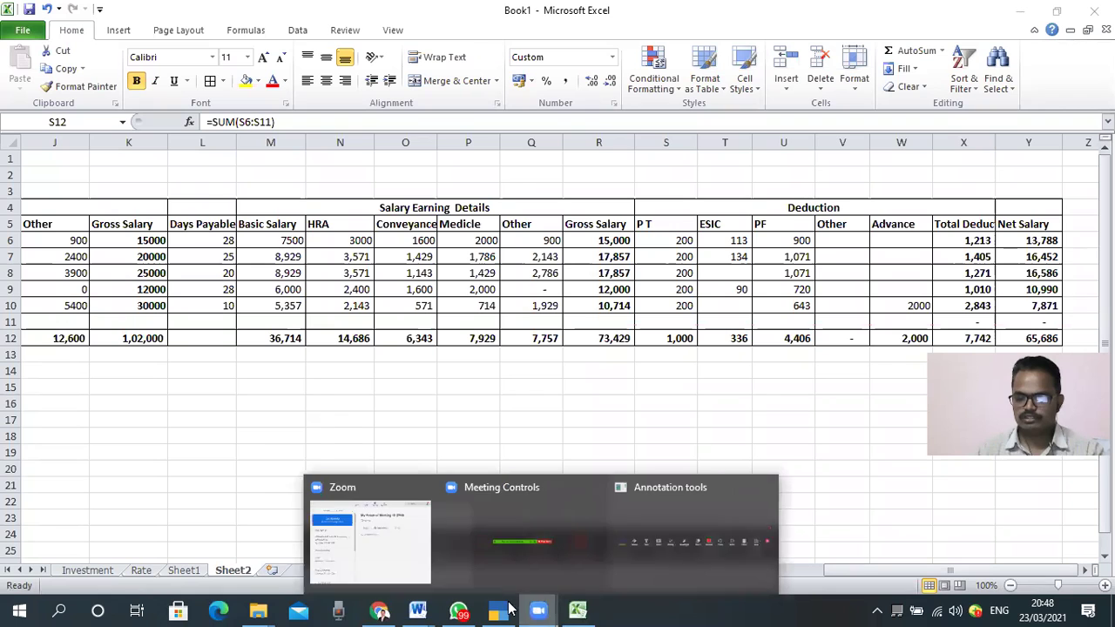
{"action": "left_click", "coordinate": [497, 578]}
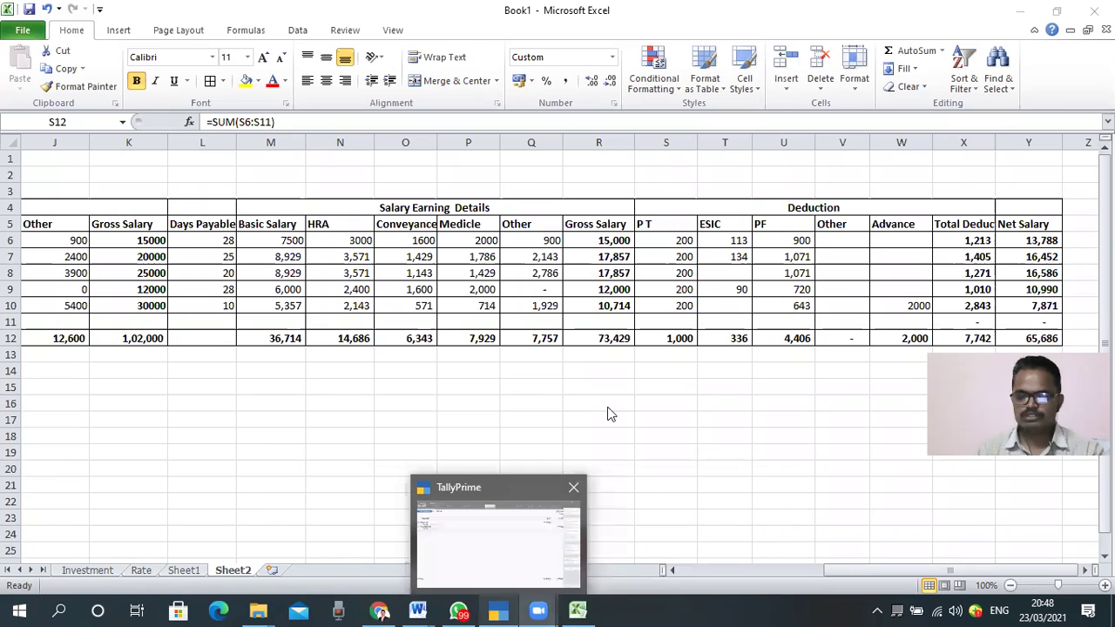
{"action": "type", "text": "Esi"}
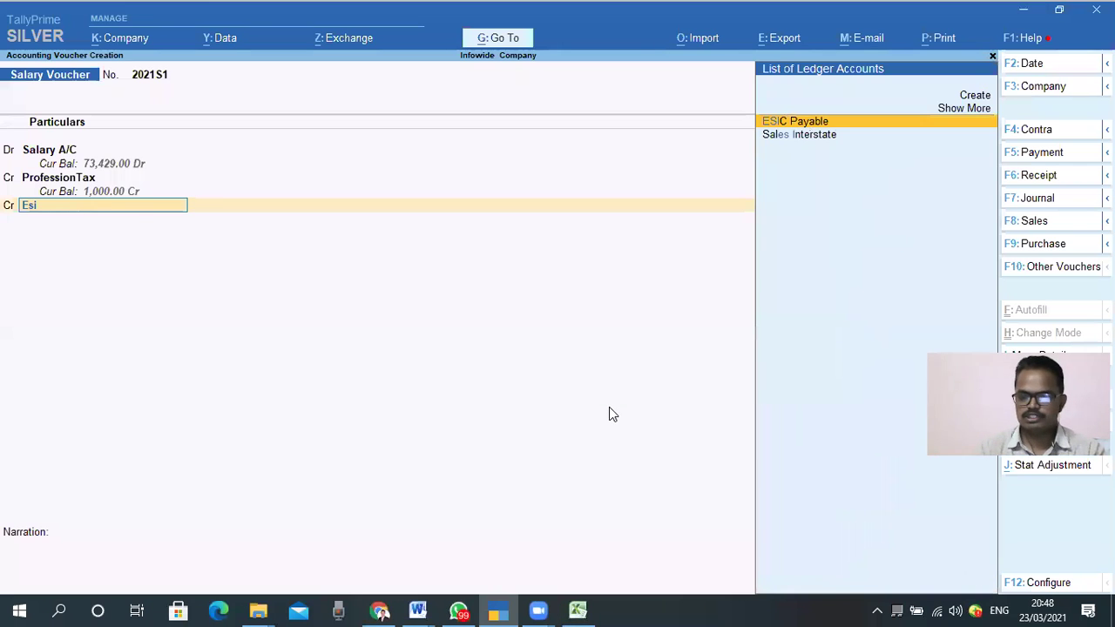
{"action": "key", "text": "Return"}
{"action": "type", "text": "336"}
{"action": "key", "text": "Return"}
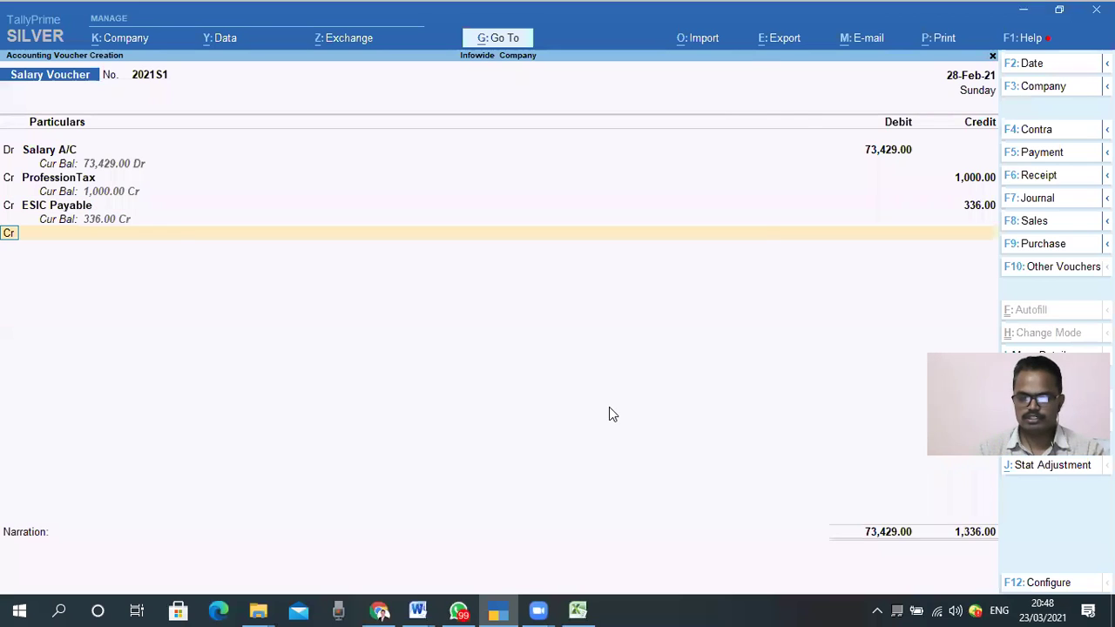
Add Provident Fund Payable as the next credit ledger in the voucher.
{"action": "key", "text": "Return"}
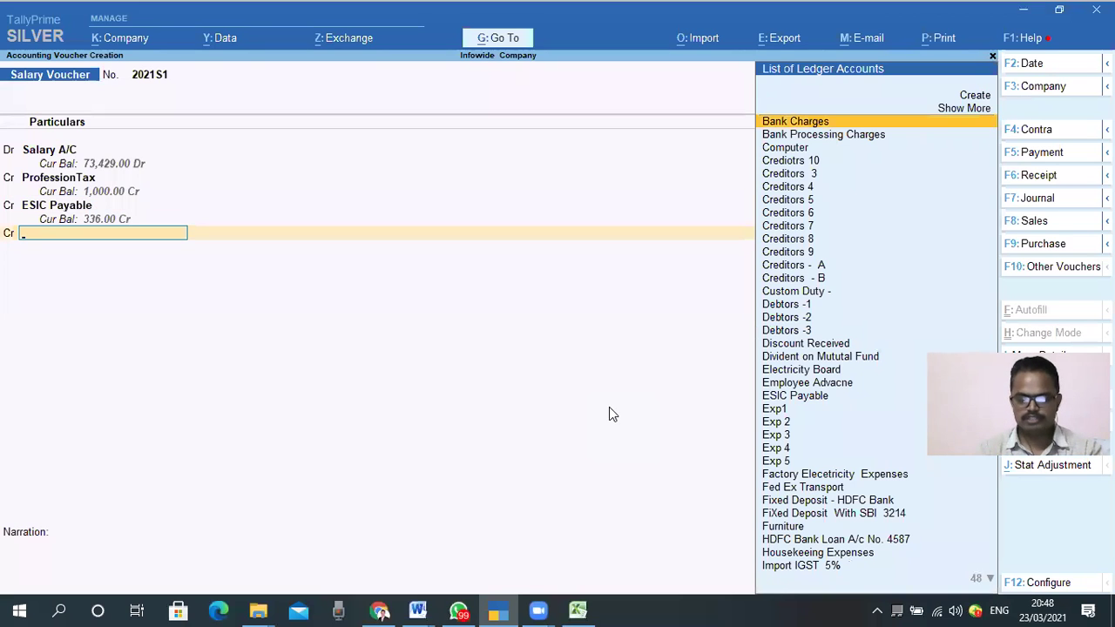
{"action": "type", "text": "profi"}
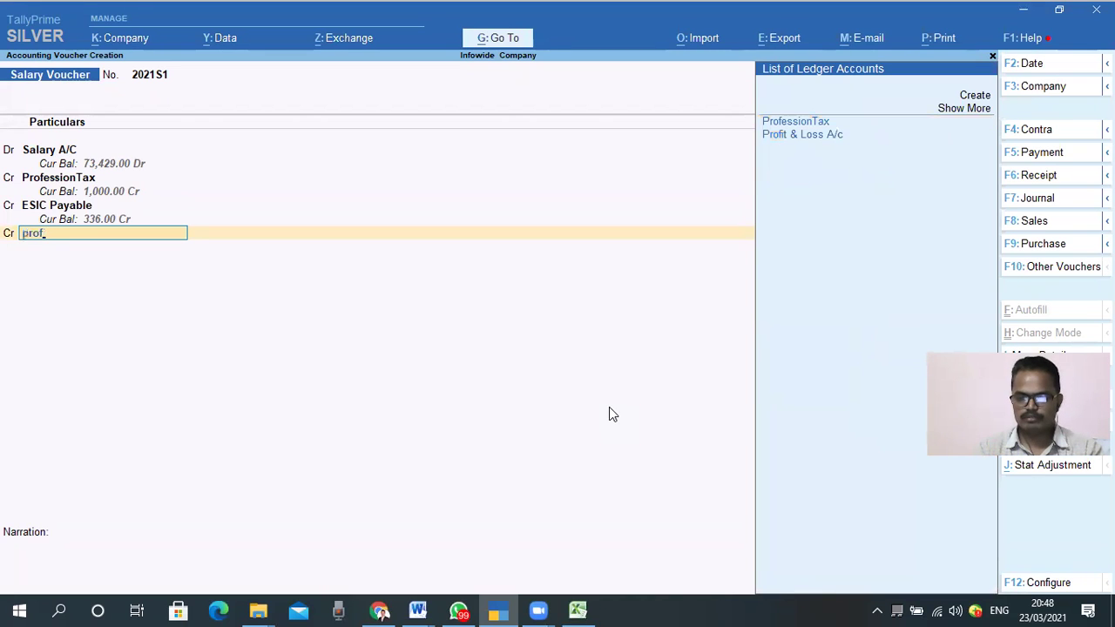
{"action": "key", "text": "BackSpace"}
{"action": "type", "text": "v"}
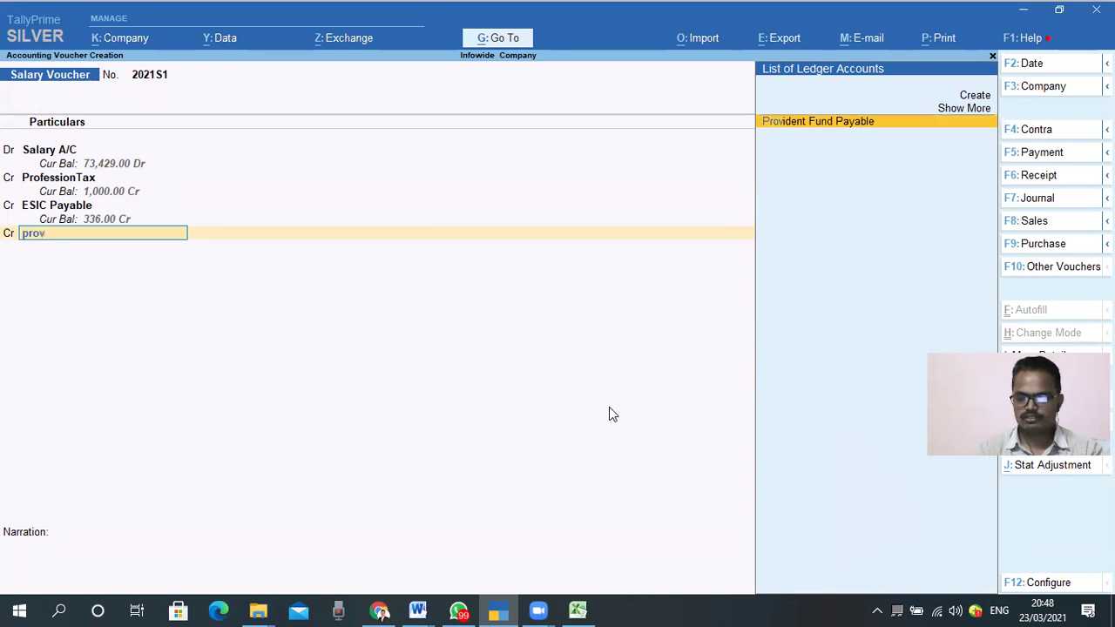
{"action": "key", "text": "Return"}
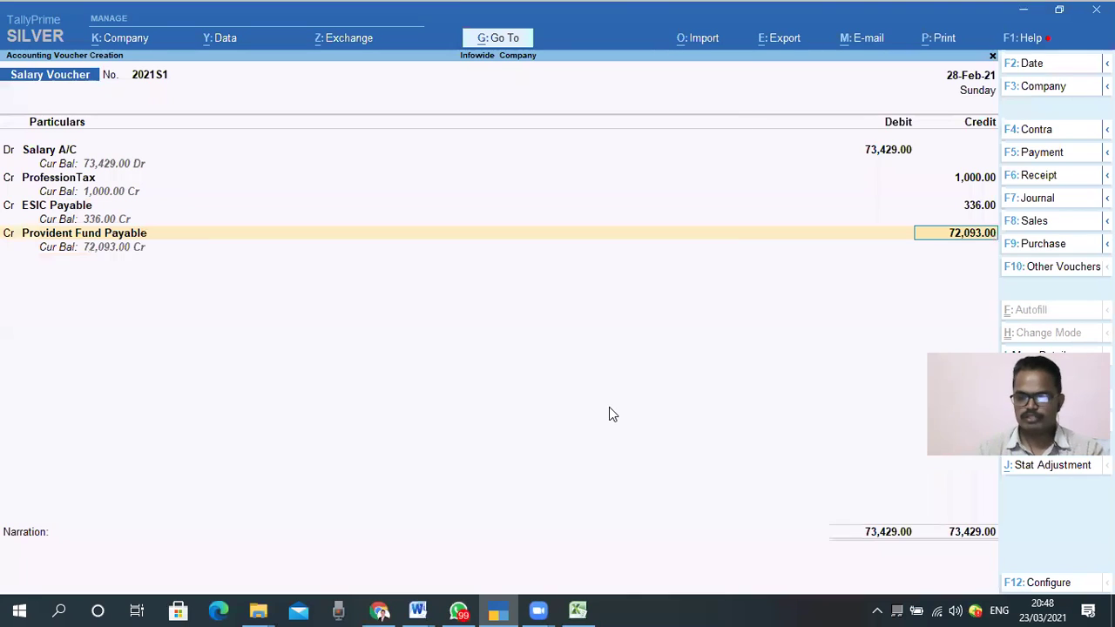
Look up the PF total in the Excel salary sheet and set the Provident Fund Payable credit to 4,406.
{"action": "left_click", "coordinate": [577, 609]}
{"action": "left_click", "coordinate": [784, 353]}
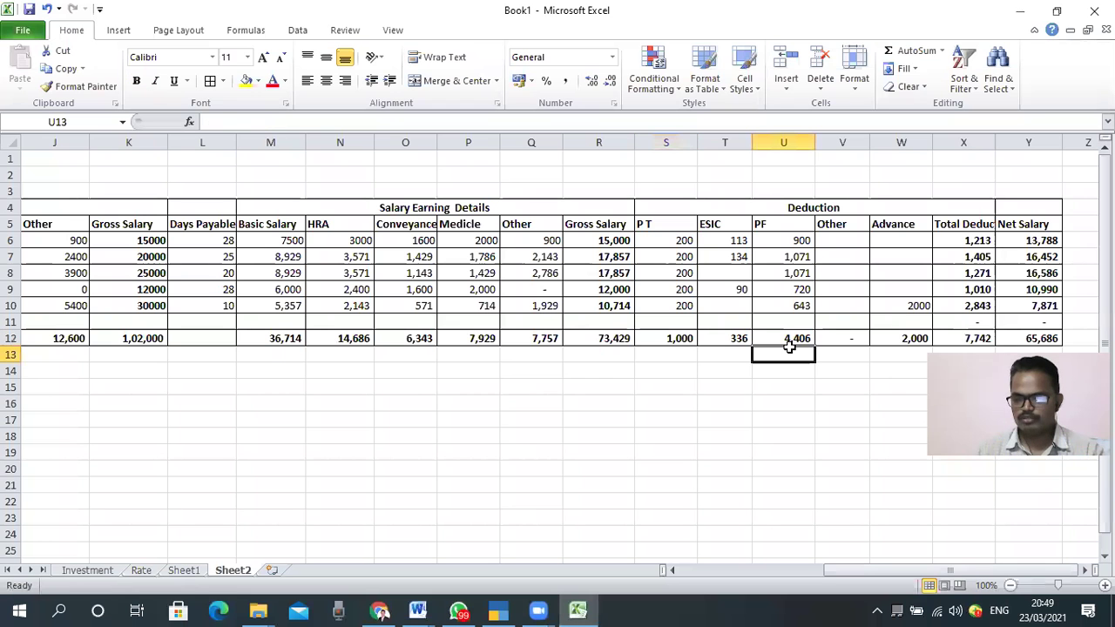
{"action": "left_click", "coordinate": [498, 610]}
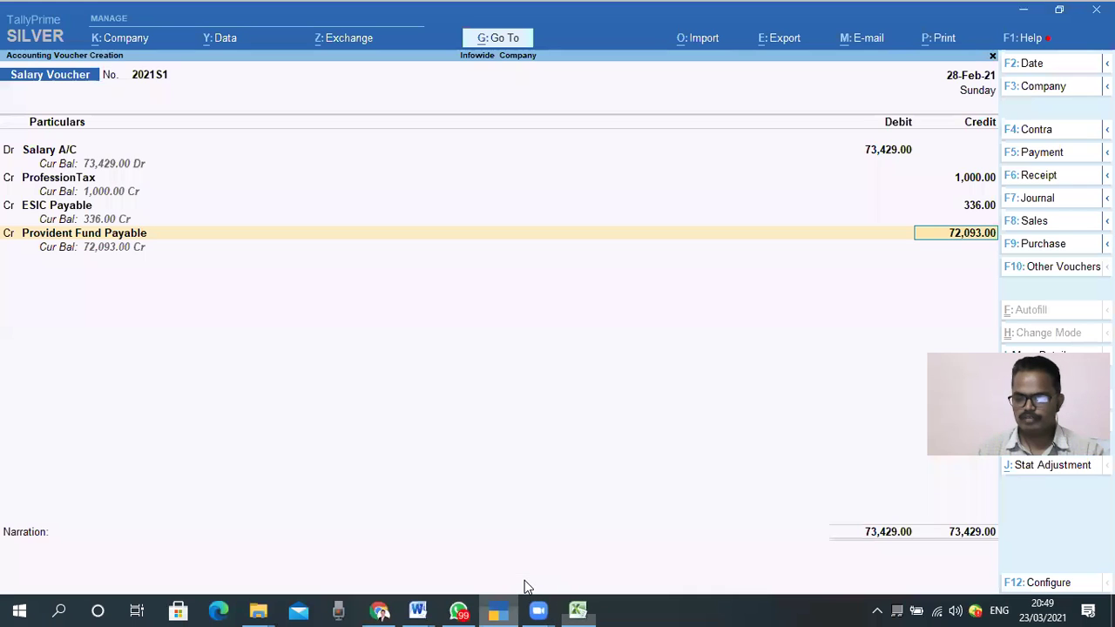
{"action": "type", "text": "44"}
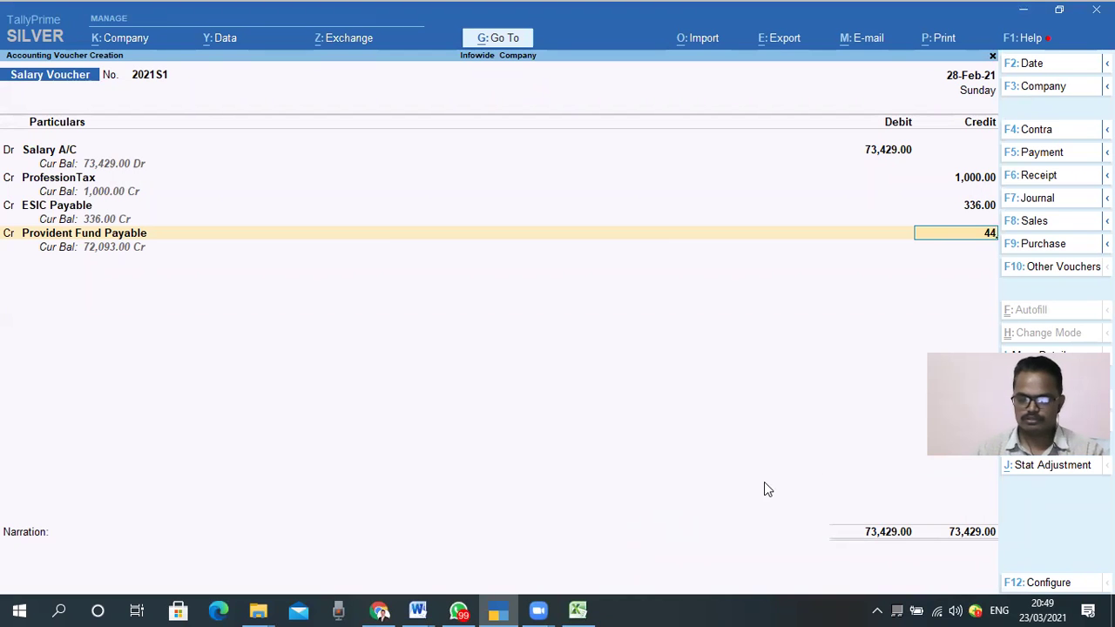
{"action": "left_click", "coordinate": [576, 609]}
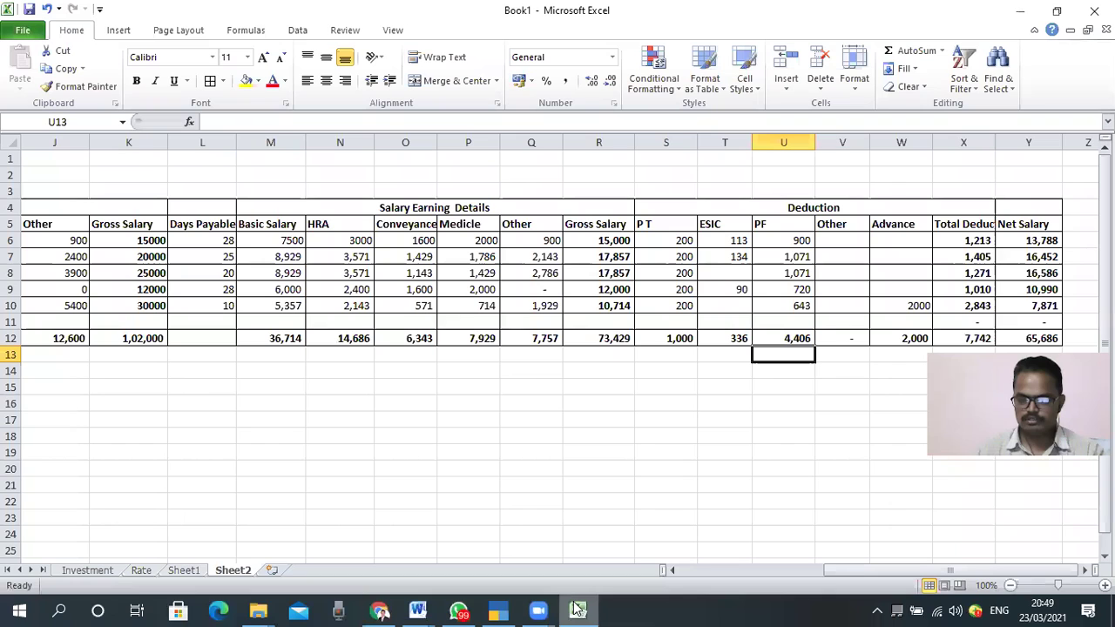
{"action": "left_click", "coordinate": [500, 609]}
{"action": "type", "text": "406"}
{"action": "key", "text": "BackSpace"}
{"action": "key", "text": "BackSpace"}
{"action": "key", "text": "BackSpace"}
{"action": "key", "text": "BackSpace"}
{"action": "type", "text": "4406"}
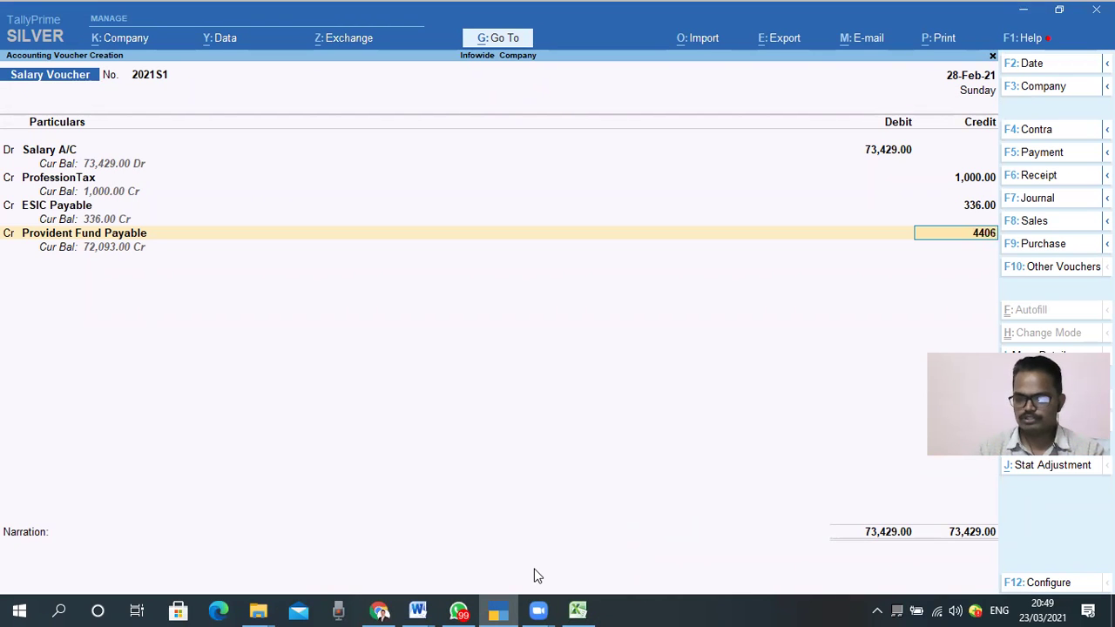
{"action": "key", "text": "Return"}
Add the employee advance ledger as the next credit entry in the voucher and set its amount to 2,000.
{"action": "key", "text": "Return"}
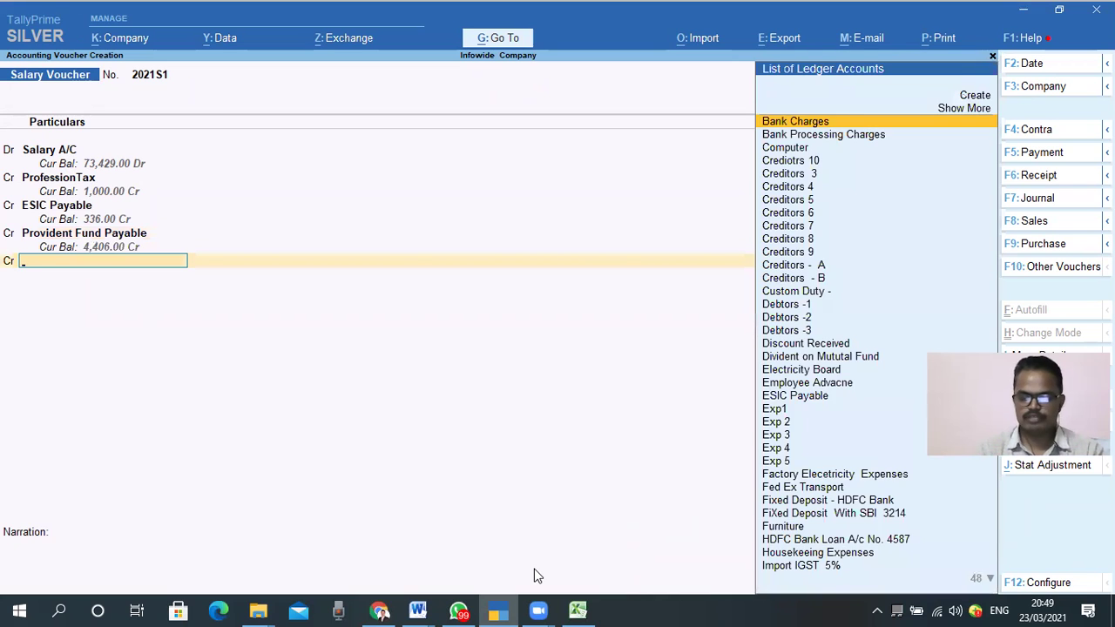
{"action": "type", "text": "empl"}
{"action": "key", "text": "Return"}
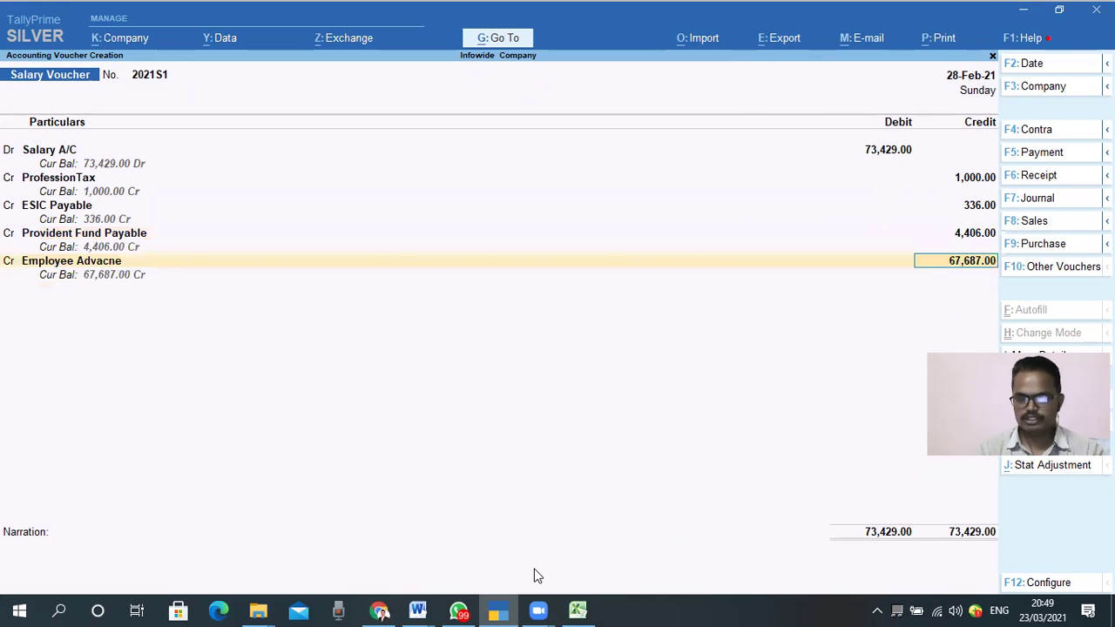
{"action": "type", "text": "20"}
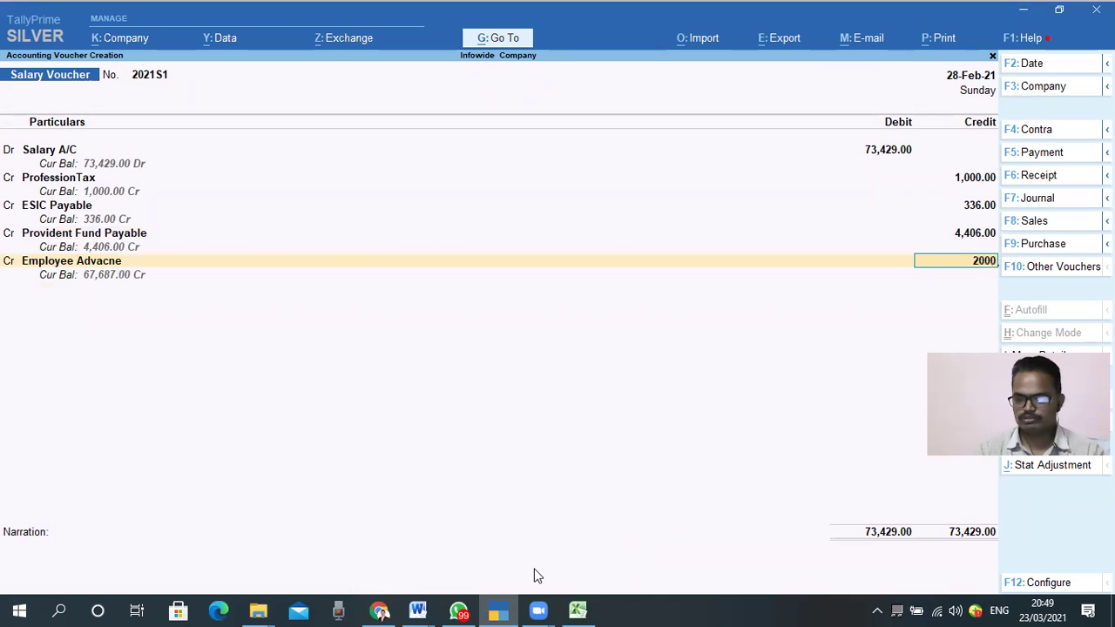
{"action": "type", "text": "00"}
{"action": "key", "text": "Return"}
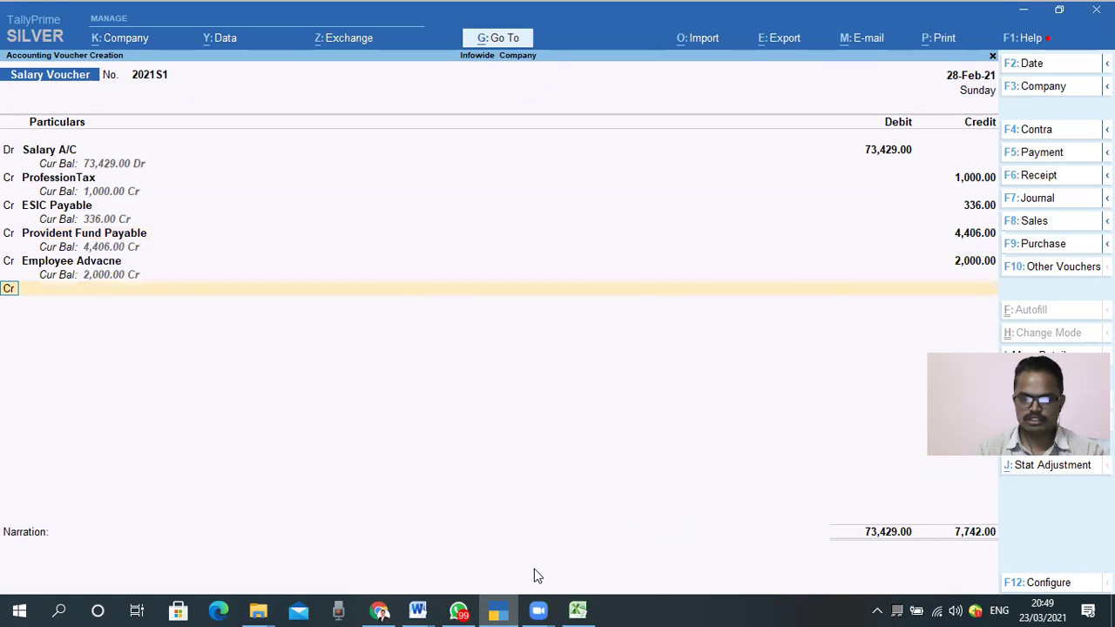
Add Salary Payable as the final credit ledger in the Salary Voucher.
{"action": "key", "text": "Return"}
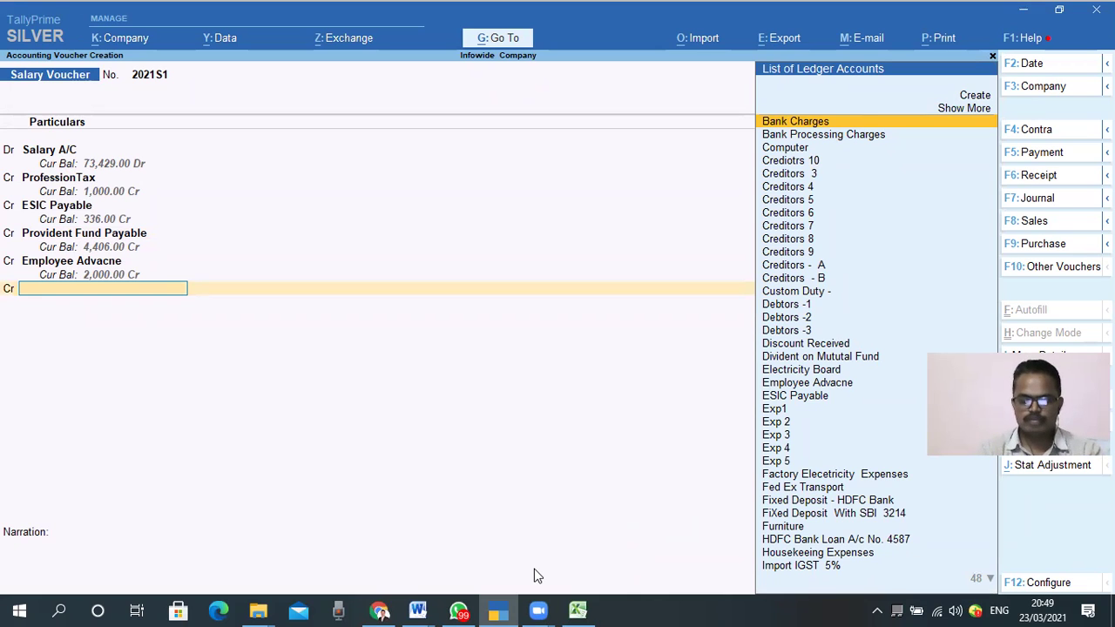
{"action": "type", "text": "Paya"}
{"action": "key", "text": "Down"}
{"action": "key", "text": "Down"}
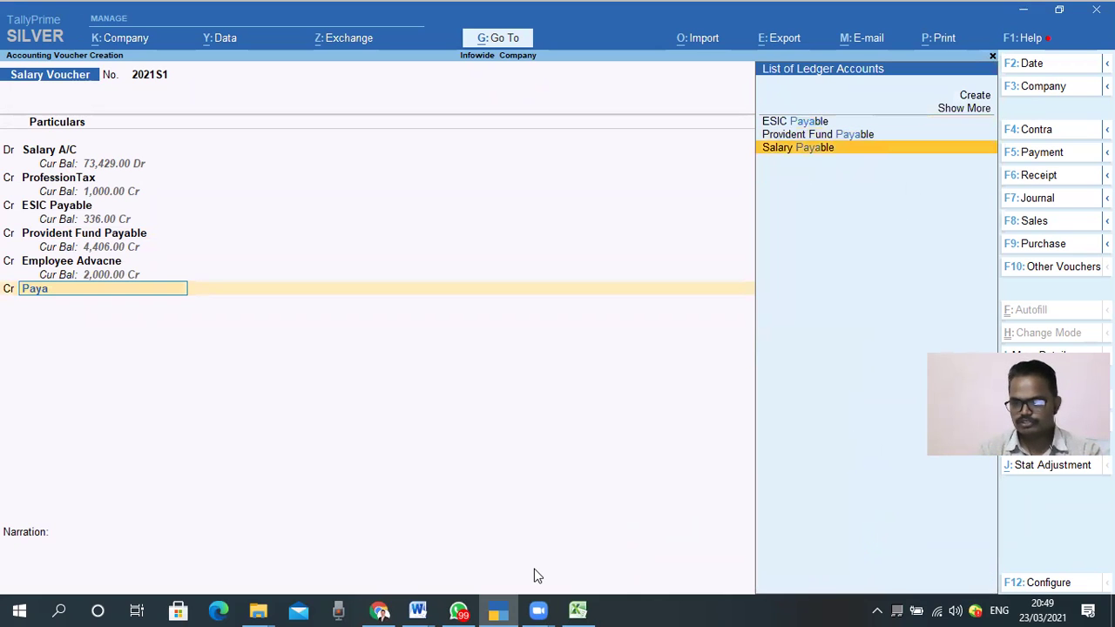
{"action": "key", "text": "Return"}
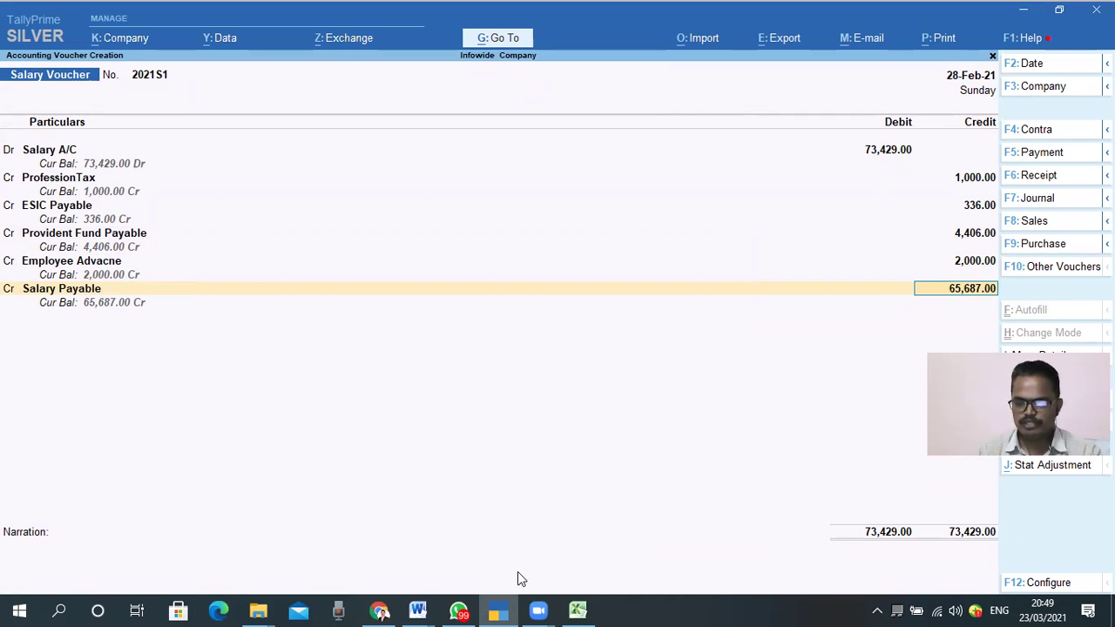
Compare the Salary Payable credit in the voucher with the Net Salary total in the Excel salary sheet.
{"action": "mouse_move", "coordinate": [915, 269]}
{"action": "left_mouse_down"}
{"action": "mouse_move", "coordinate": [950, 311]}
{"action": "mouse_move", "coordinate": [1005, 303]}
{"action": "left_mouse_up"}
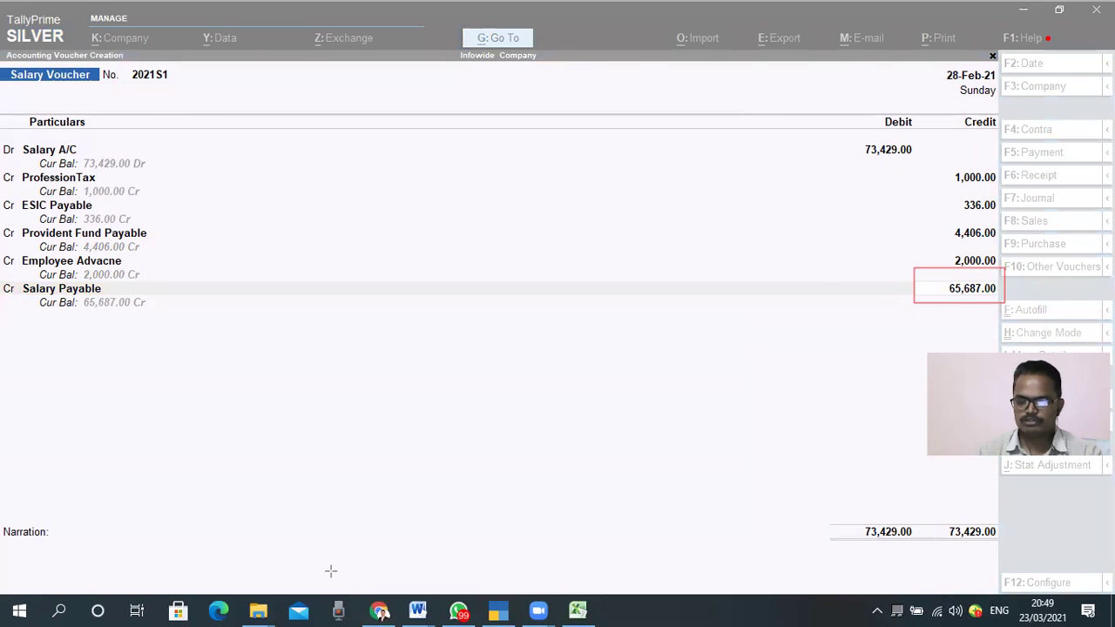
{"action": "left_click", "coordinate": [578, 610]}
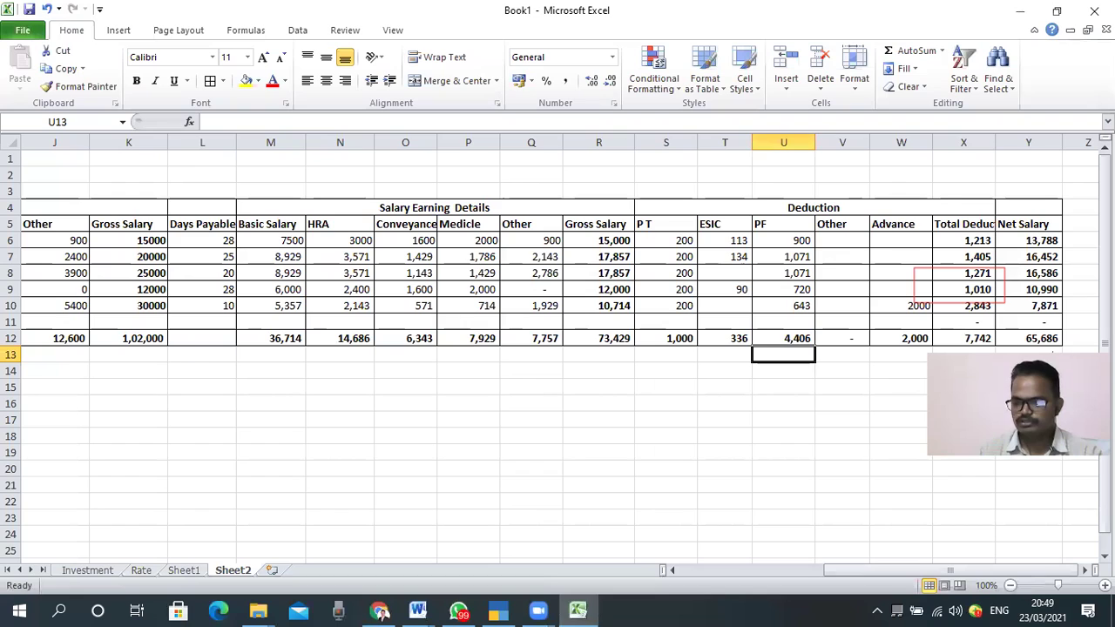
{"action": "left_click_drag", "start_coordinate": [1014, 328], "coordinate": [1073, 357]}
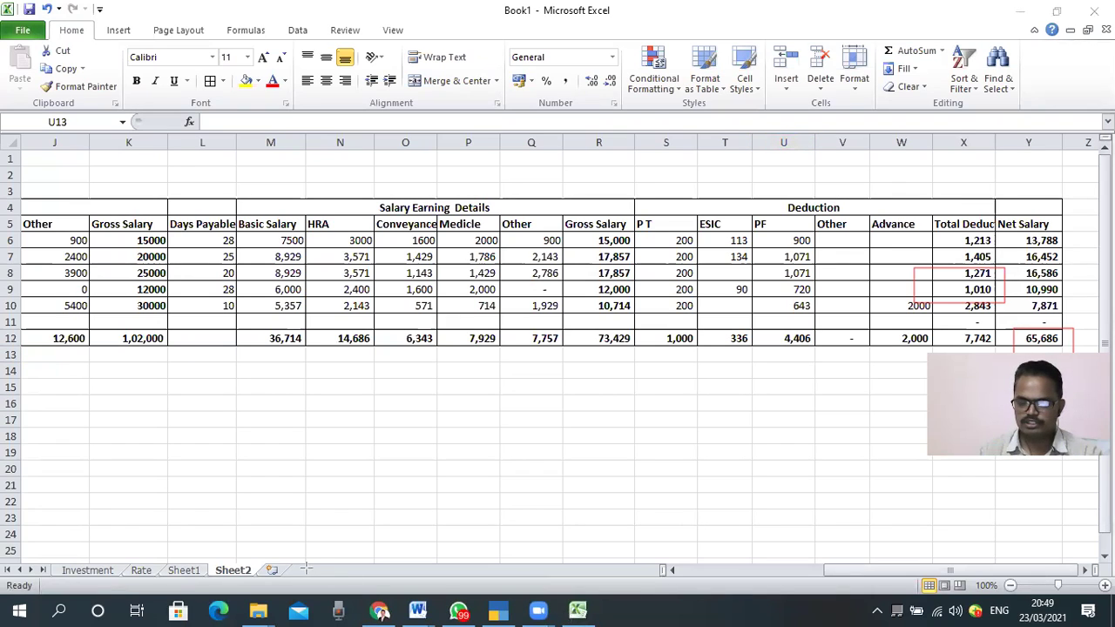
{"action": "left_click", "coordinate": [578, 609]}
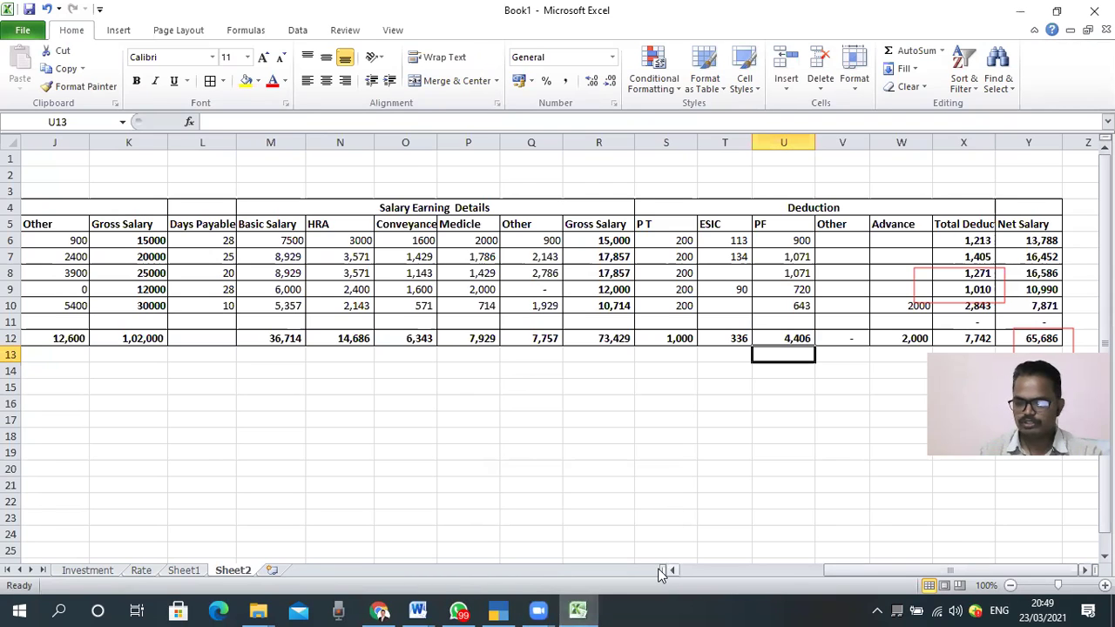
{"action": "left_click", "coordinate": [498, 608]}
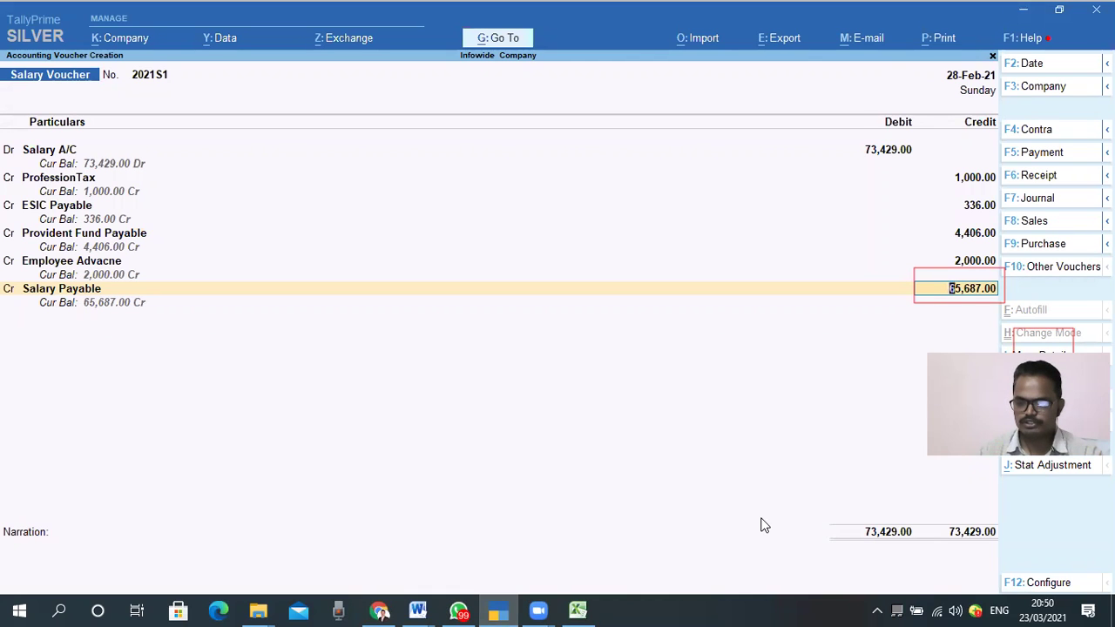
Switch to Excel and add +1 to the Net Salary total formula in Y12 to correct the rounding difference.
{"action": "left_click", "coordinate": [577, 610]}
{"action": "left_click", "coordinate": [1030, 242]}
{"action": "left_click", "coordinate": [976, 240]}
{"action": "double_click", "coordinate": [975, 241]}
{"action": "key", "text": "Return"}
{"action": "key", "text": "Down"}
{"action": "key", "text": "Down"}
{"action": "key", "text": "Down"}
{"action": "key", "text": "Down"}
{"action": "key", "text": "Right"}
{"action": "key", "text": "F2"}
{"action": "key", "text": "Return"}
{"action": "key", "text": "F2"}
{"action": "type", "text": "+1"}
{"action": "key", "text": "Return"}
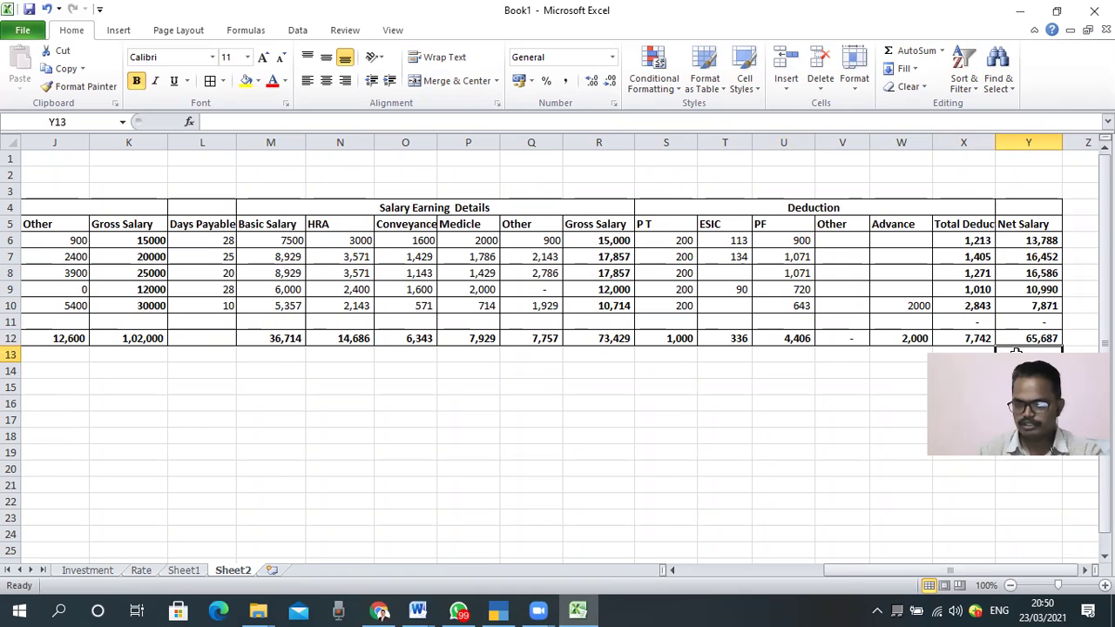
Review the individual Net Salary amounts and the total formula in Y12 of the salary sheet.
{"action": "key", "text": "Up"}
{"action": "key", "text": "Up"}
{"action": "key", "text": "Up"}
{"action": "key", "text": "Up"}
{"action": "key", "text": "Up"}
{"action": "key", "text": "Up"}
{"action": "key", "text": "Up"}
{"action": "left_click", "coordinate": [1027, 273]}
{"action": "left_click", "coordinate": [1046, 304]}
{"action": "left_click", "coordinate": [1052, 340]}
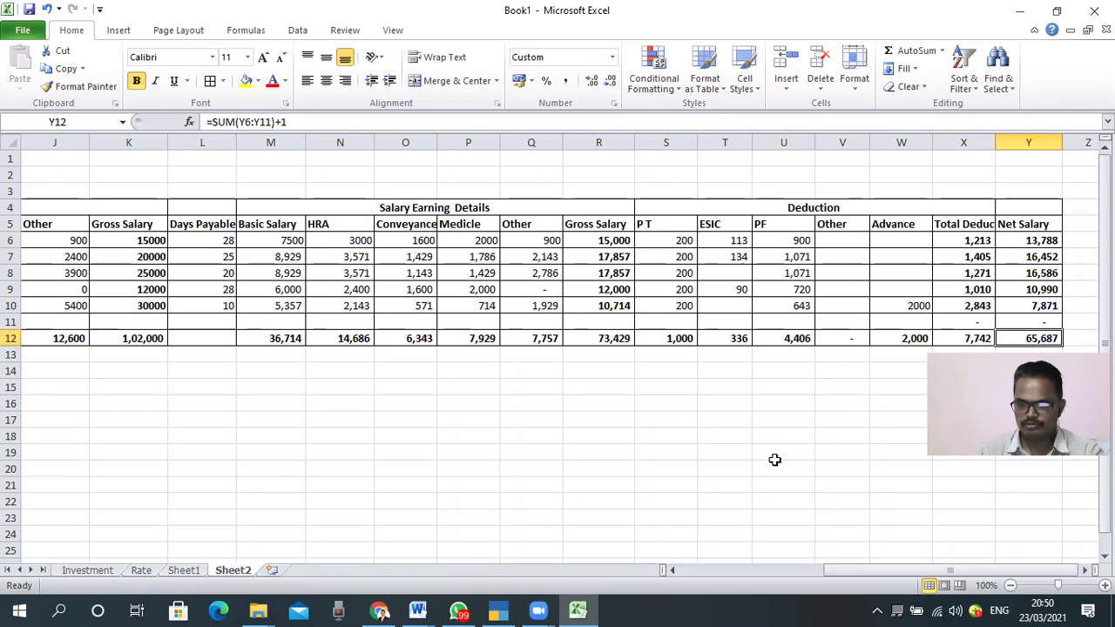
Return to TallyPrime and accept the 65,687 credit for Salary Payable.
{"action": "left_click", "coordinate": [508, 575]}
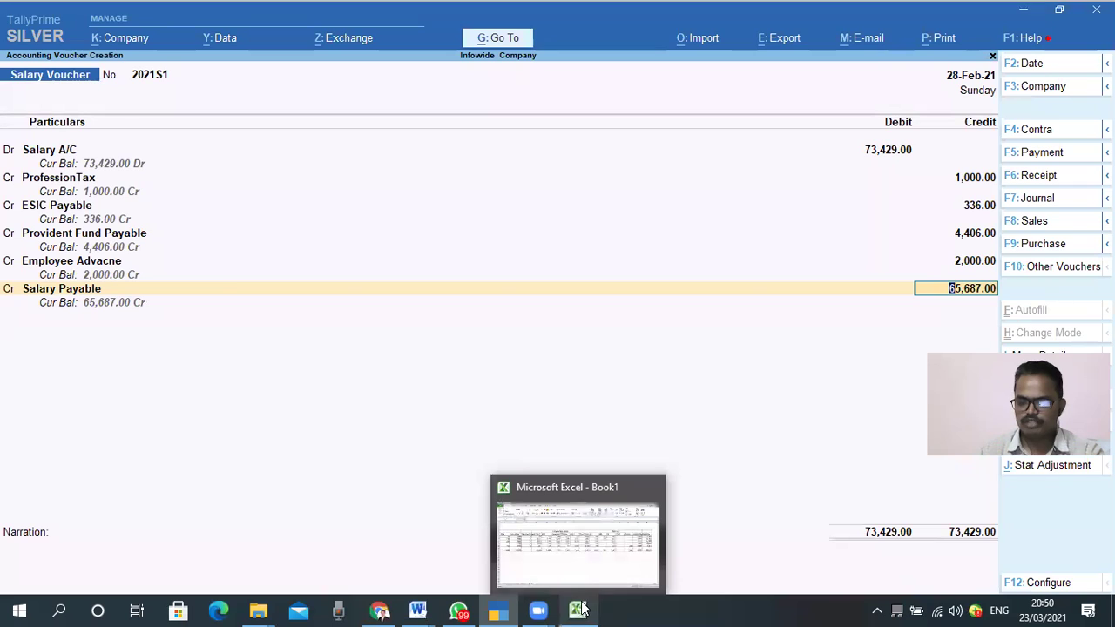
{"action": "key", "text": "alt+Tab"}
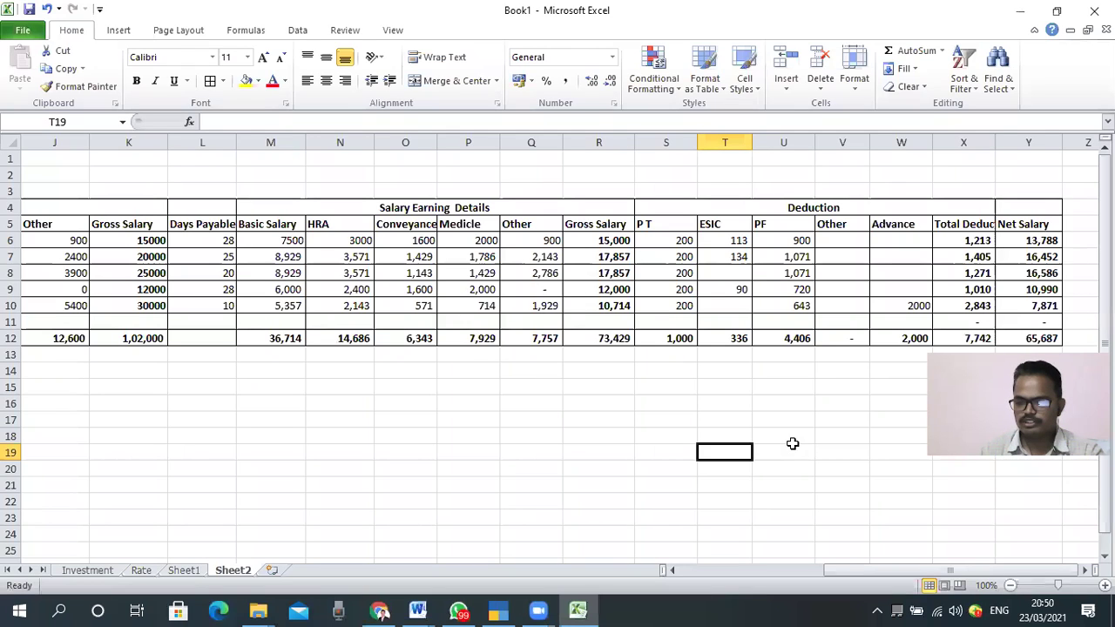
{"action": "left_click", "coordinate": [500, 610]}
{"action": "key", "text": "Return"}
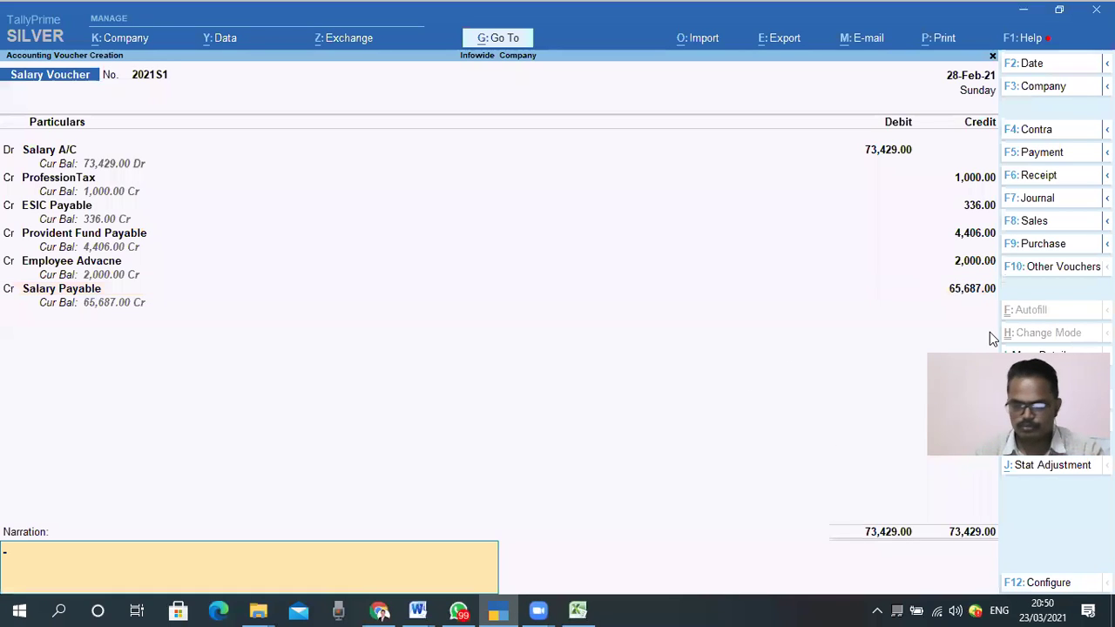
Enter the narration "Being Salary for the month of Feb 2021" and save the Salary Voucher.
{"action": "type", "text": "Being Salary fcp"}
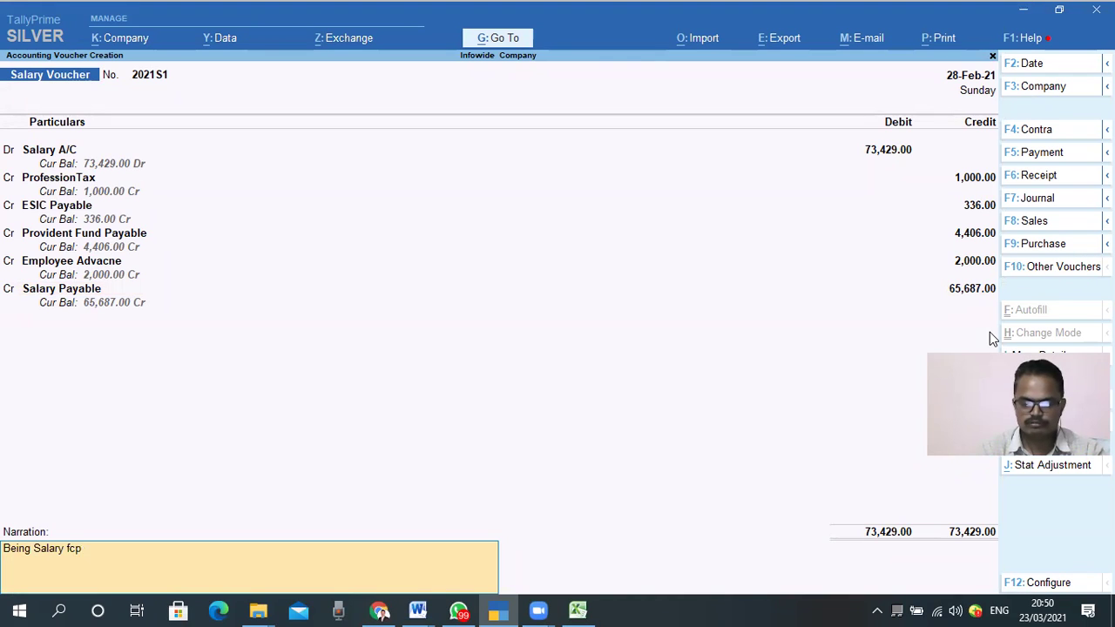
{"action": "key", "text": "BackSpace"}
{"action": "key", "text": "BackSpace"}
{"action": "type", "text": " o"}
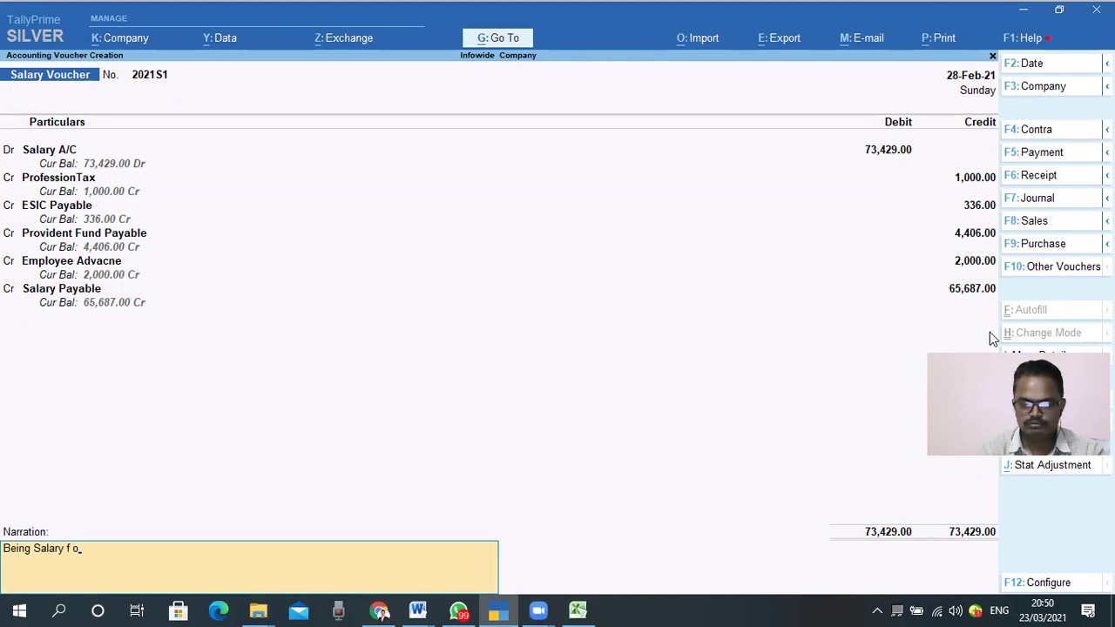
{"action": "type", "text": "r the month o"}
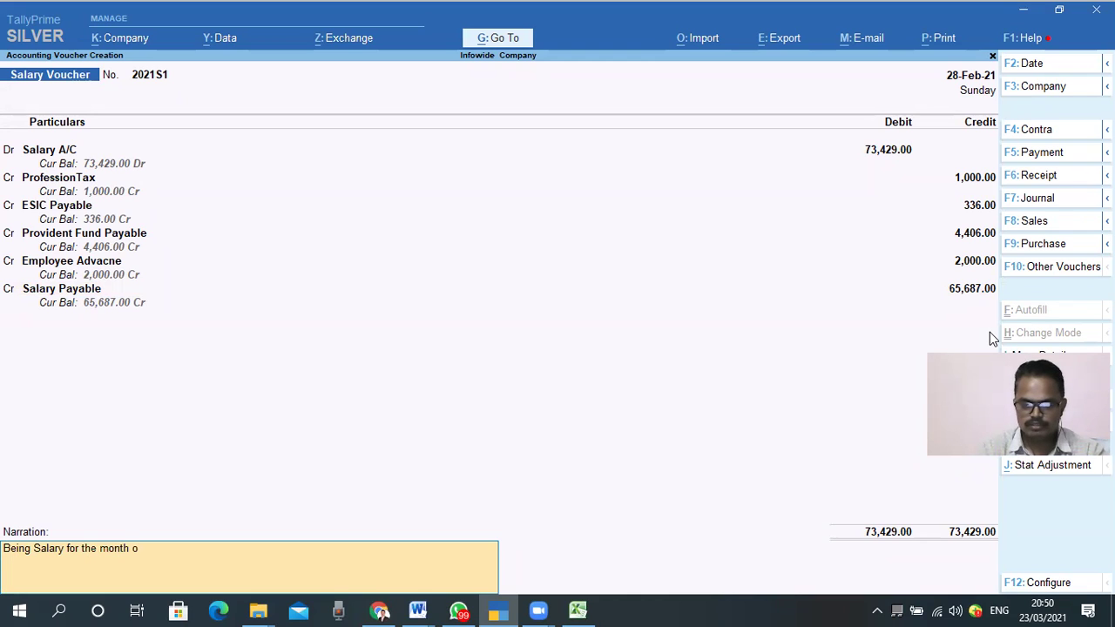
{"action": "type", "text": "f"}
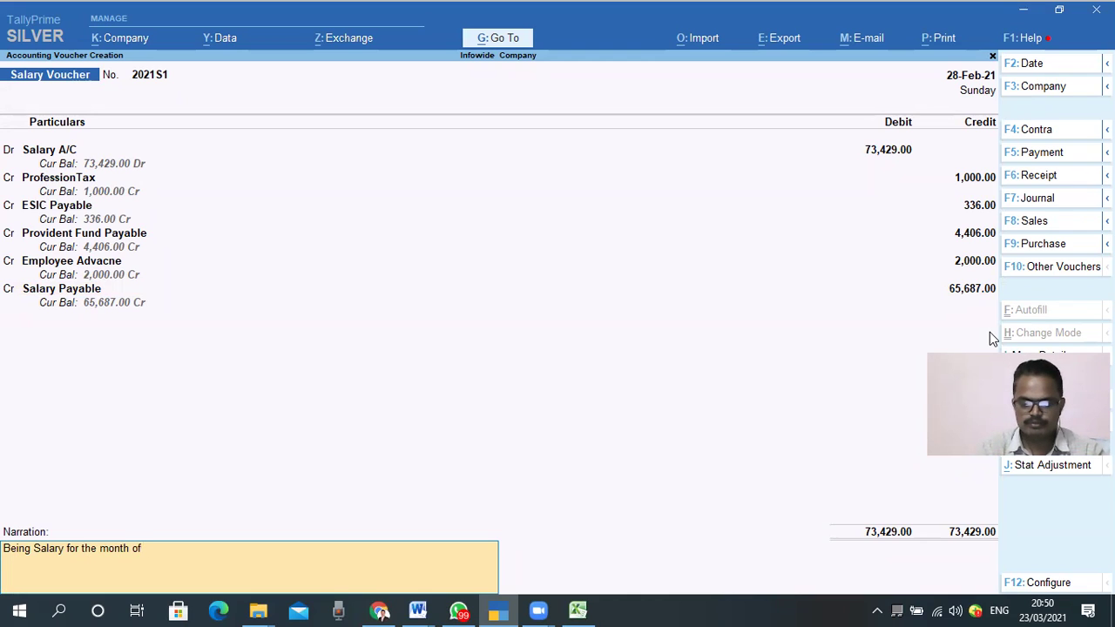
{"action": "type", "text": " Feb 2021"}
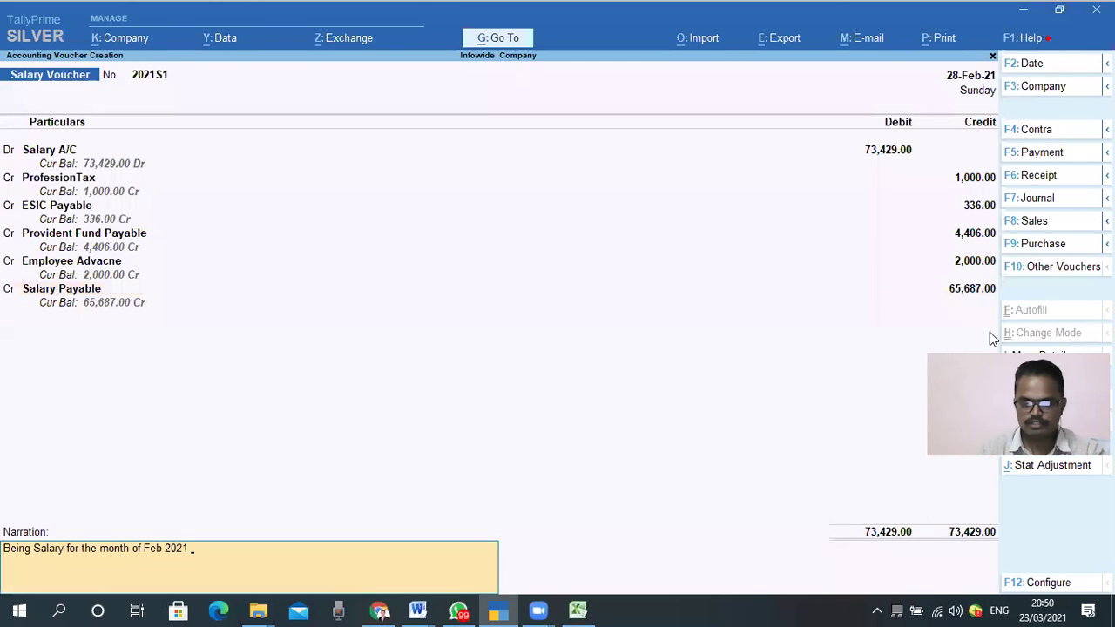
{"action": "key", "text": "Return"}
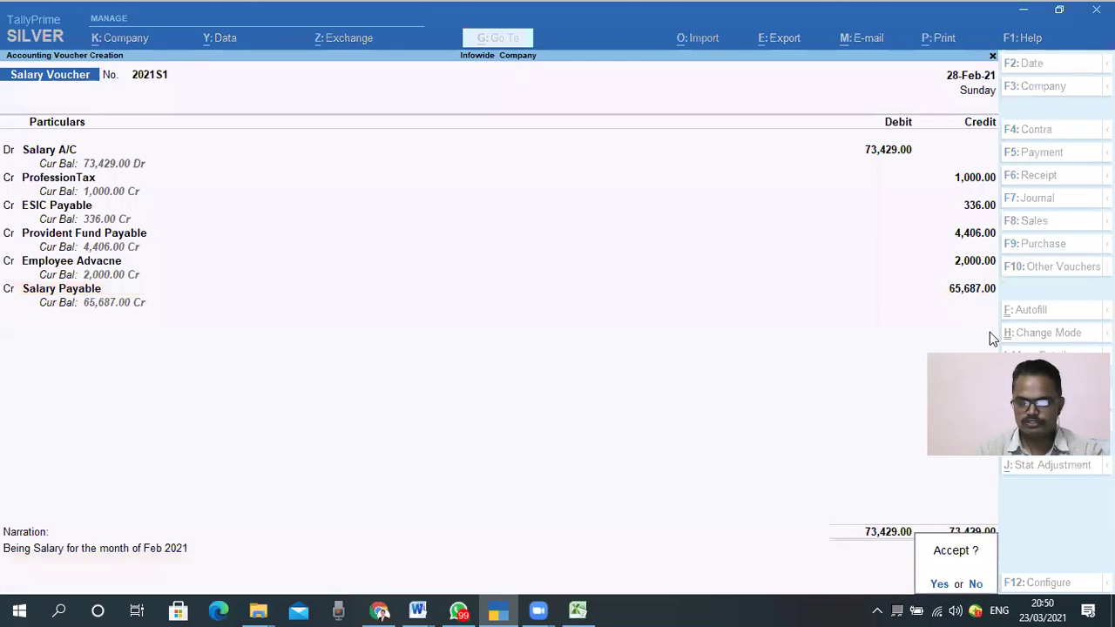
{"action": "key", "text": "Return"}
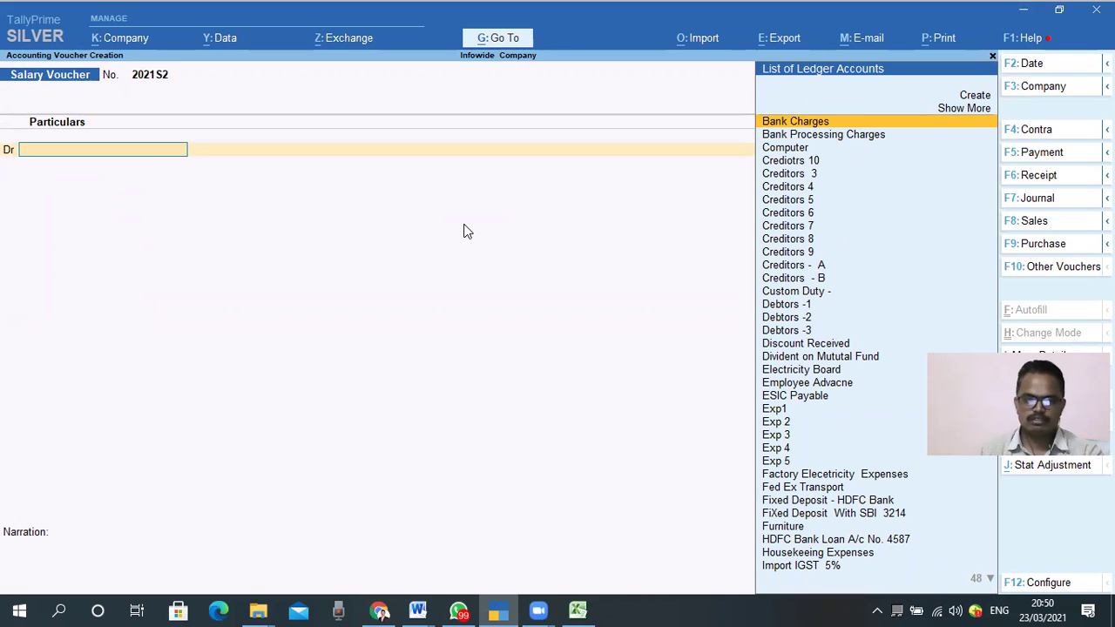
Leave the new blank Salary Voucher and start a Bank Payment Voucher.
{"action": "key", "text": "Escape"}
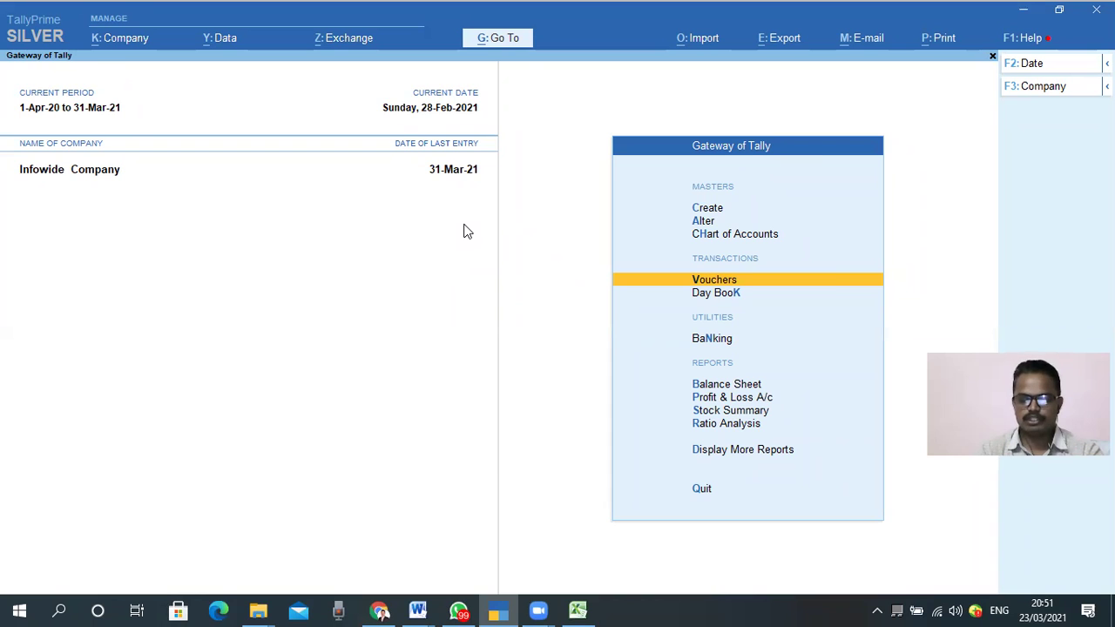
{"action": "key", "text": "Return"}
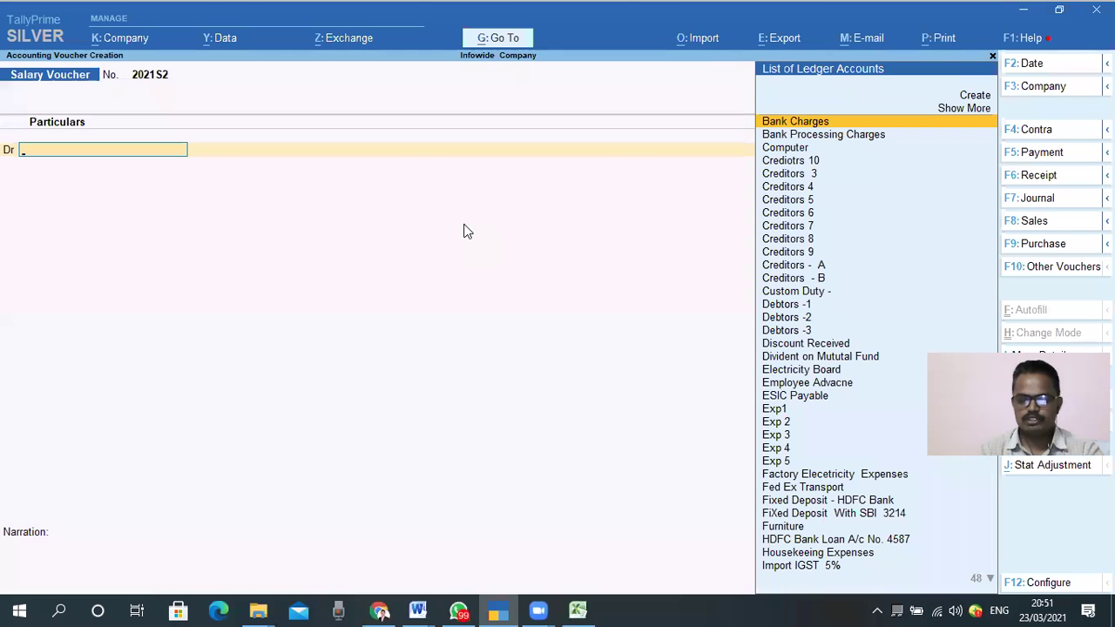
{"action": "key", "text": "ctrl+F5"}
{"action": "key", "text": "Up"}
{"action": "key", "text": "Up"}
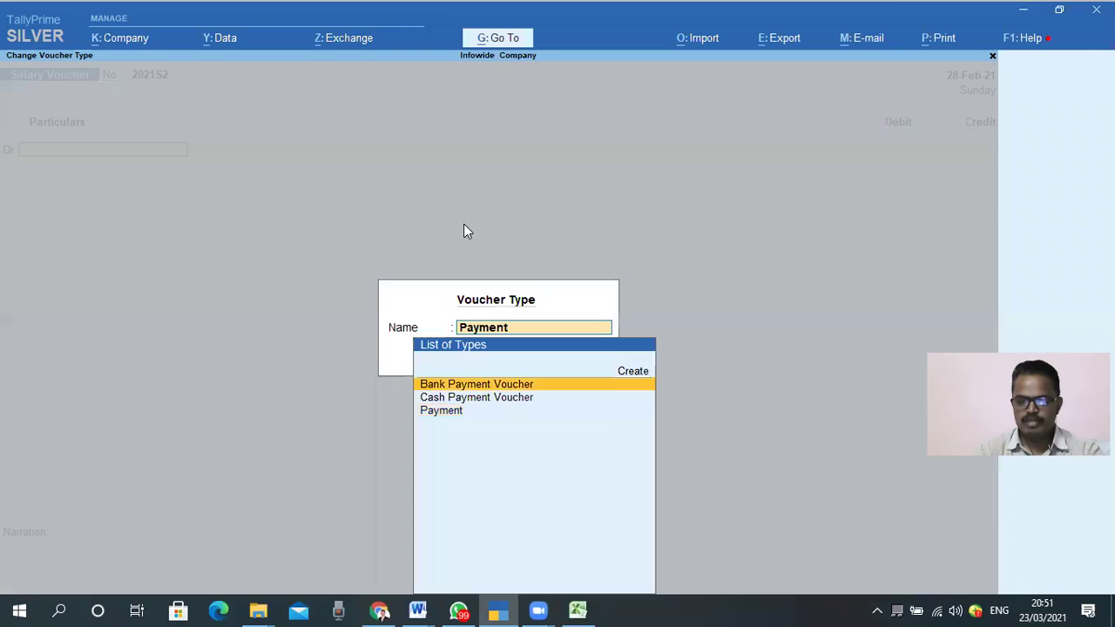
{"action": "key", "text": "Return"}
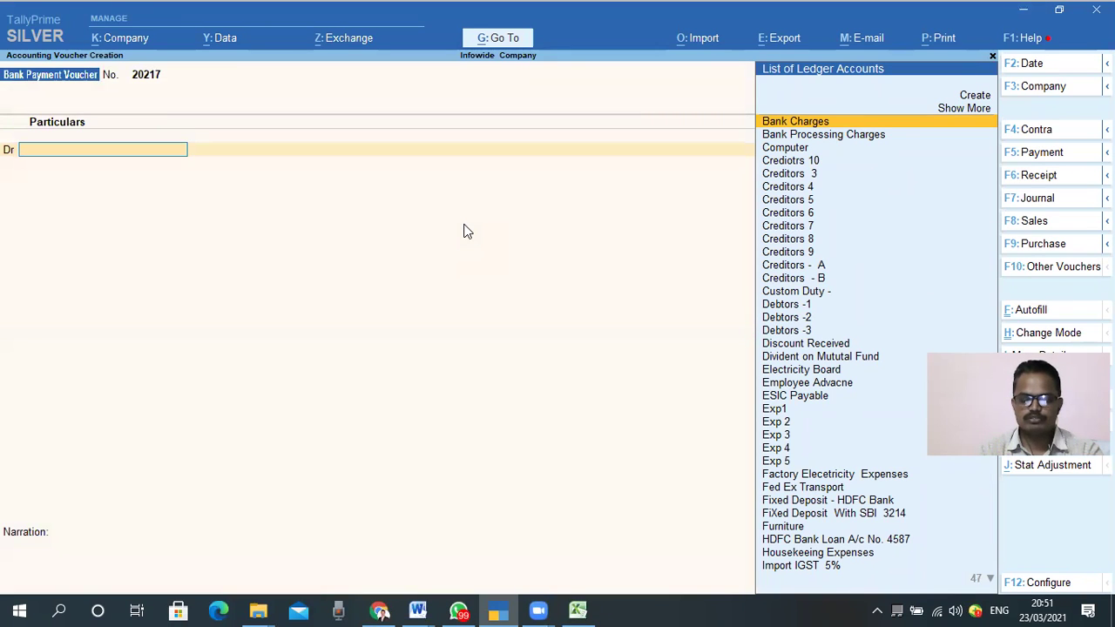
Set the Bank Payment Voucher date to 7-Mar-21.
{"action": "key", "text": "F2"}
{"action": "type", "text": "7.3"}
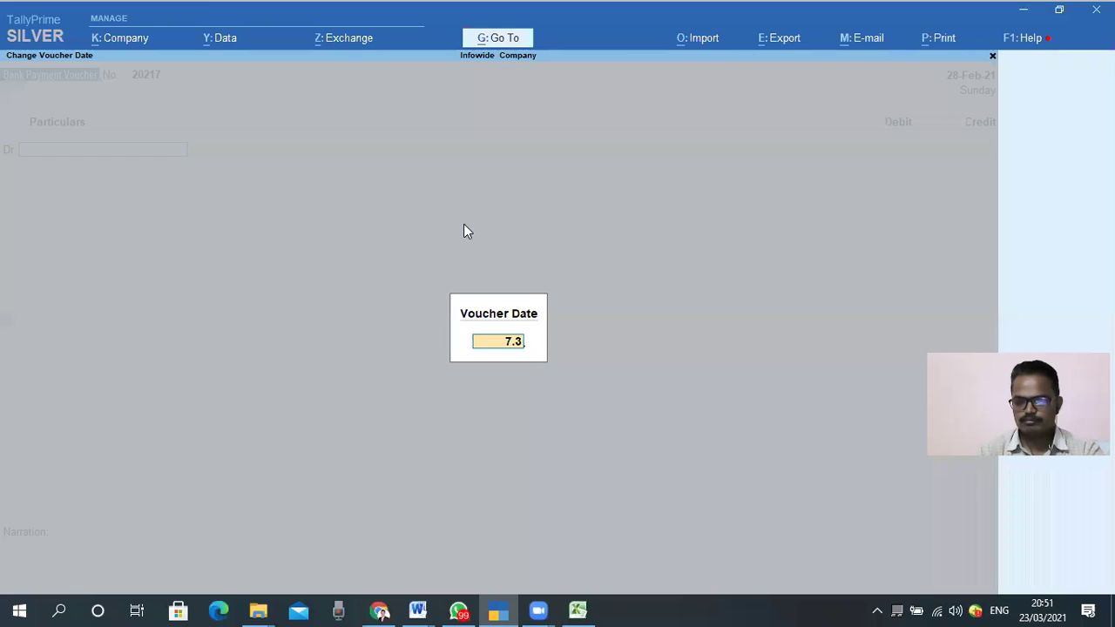
{"action": "key", "text": "Return"}
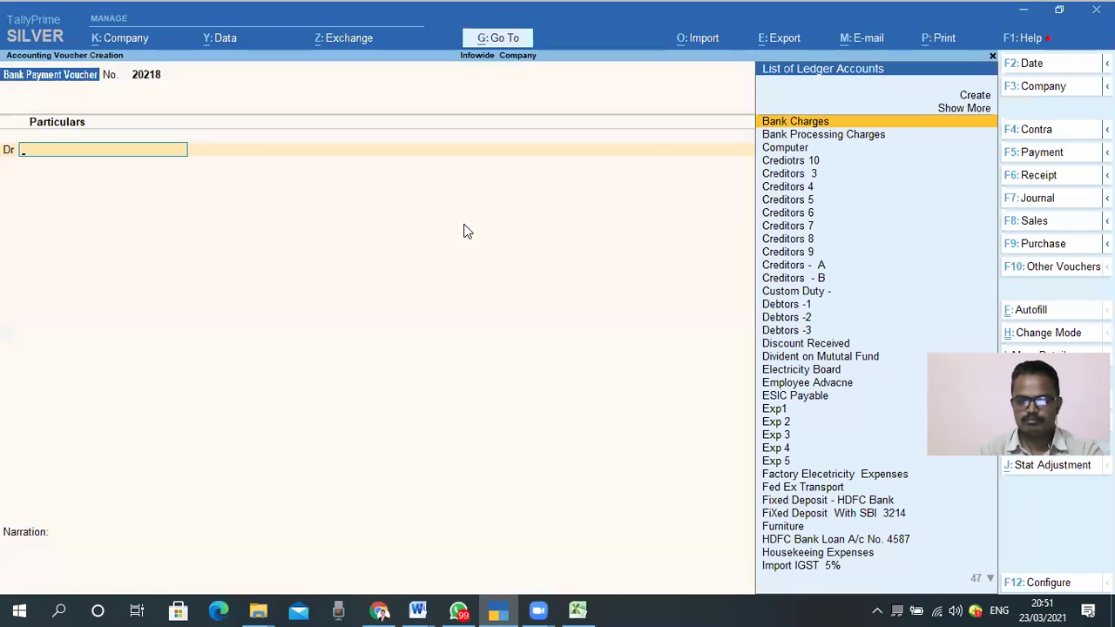
Select Salary Payable as the debit ledger in the Bank Payment Voucher.
{"action": "type", "text": "S"}
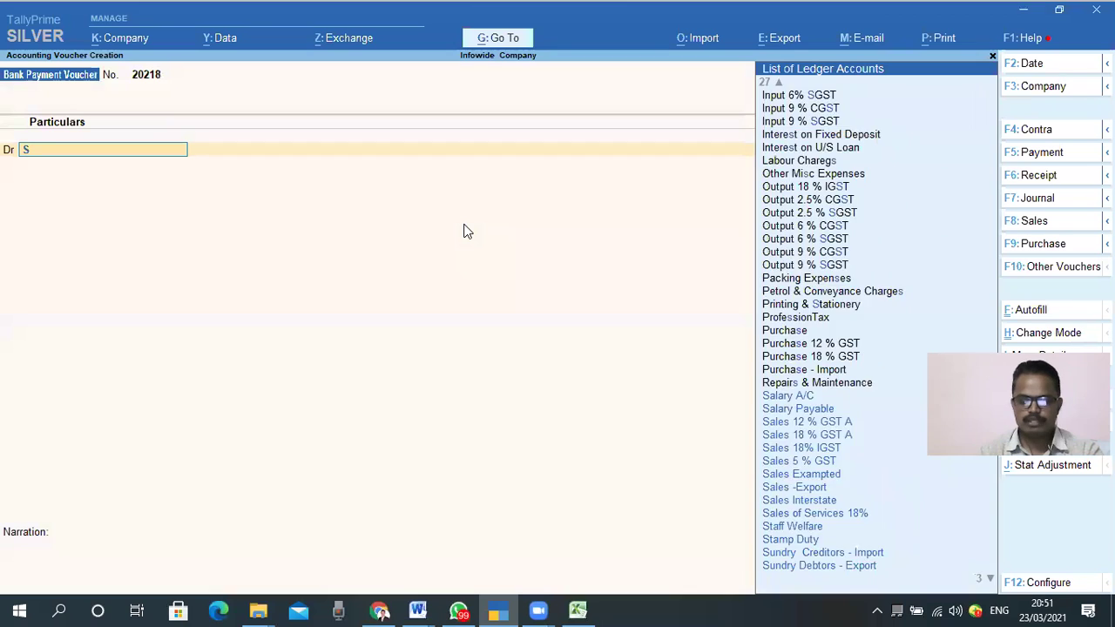
{"action": "type", "text": "al;ar"}
{"action": "key", "text": "Down"}
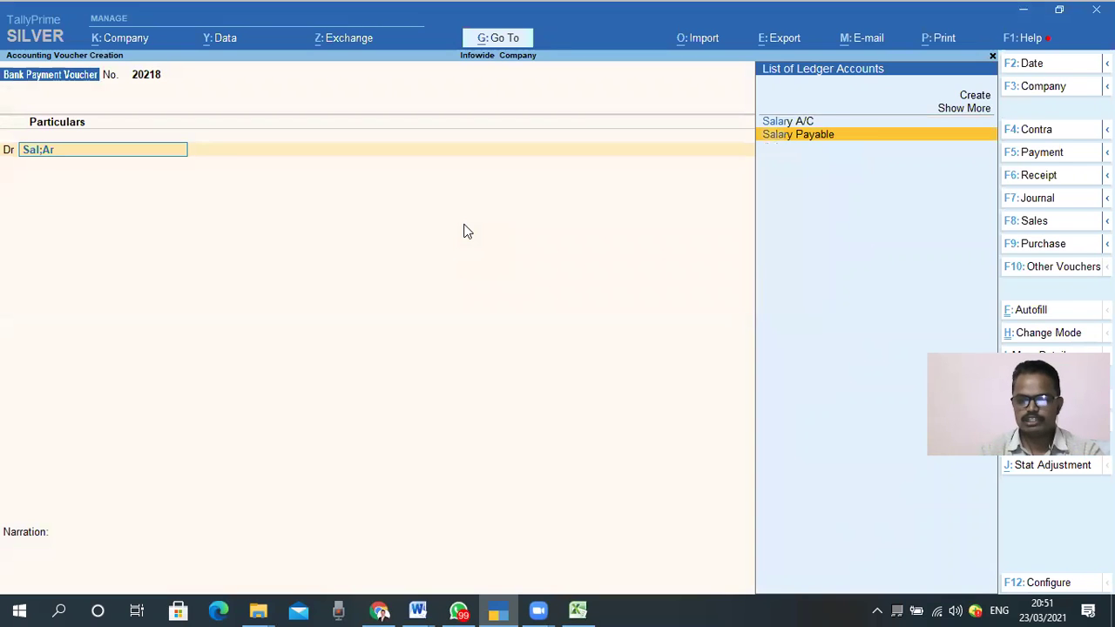
{"action": "key", "text": "Return"}
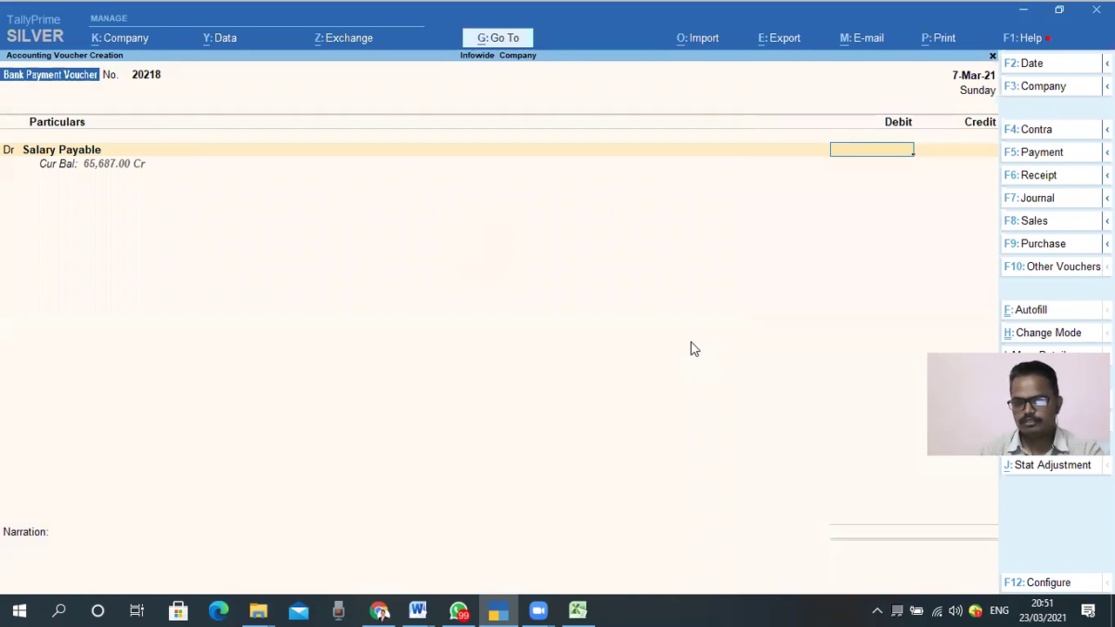
Change the Bank Payment Voucher date to 6-Mar-21.
{"action": "left_click", "coordinate": [949, 75]}
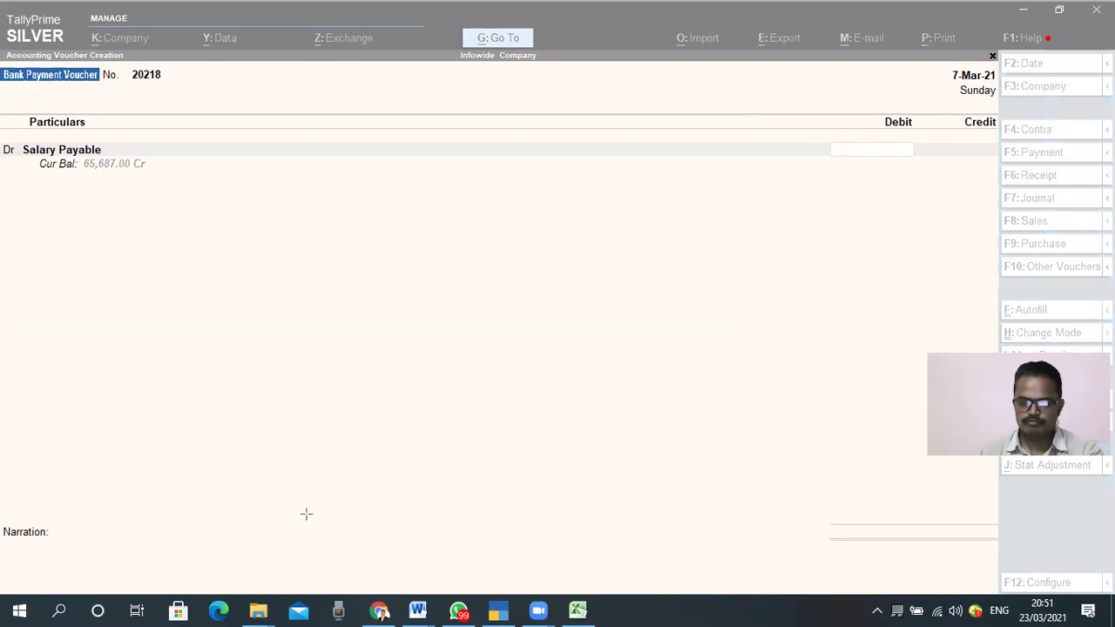
{"action": "left_click", "coordinate": [319, 434]}
{"action": "key", "text": "F2"}
{"action": "type", "text": "6.3"}
{"action": "key", "text": "Return"}
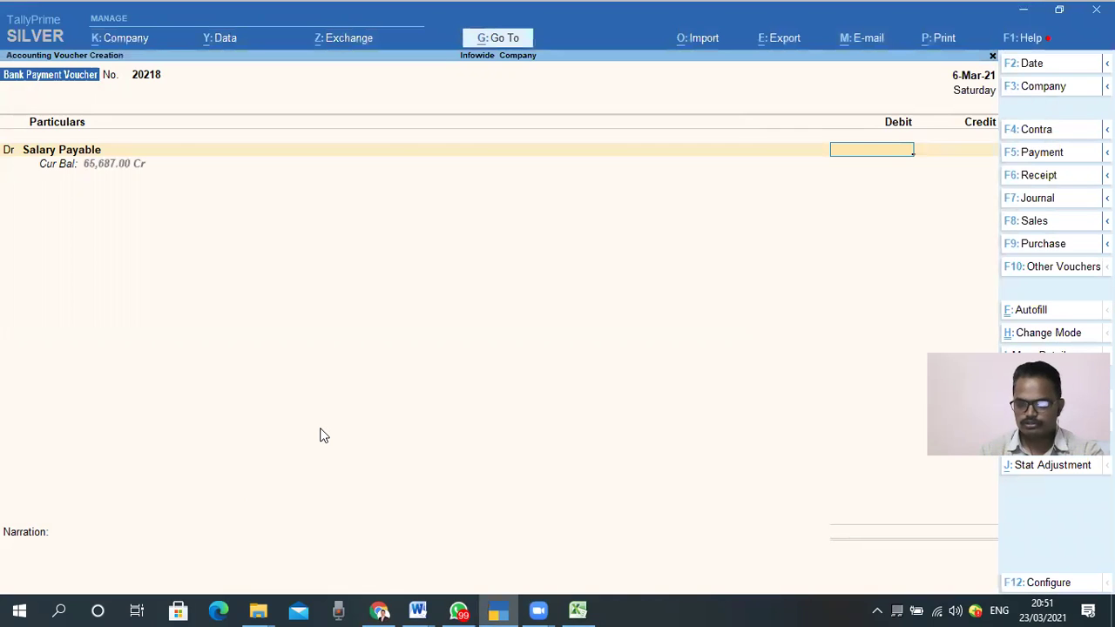
Enter a debit amount of 65687 for Salary Payable and move on to the credit ledger entry.
{"action": "type", "text": "65687"}
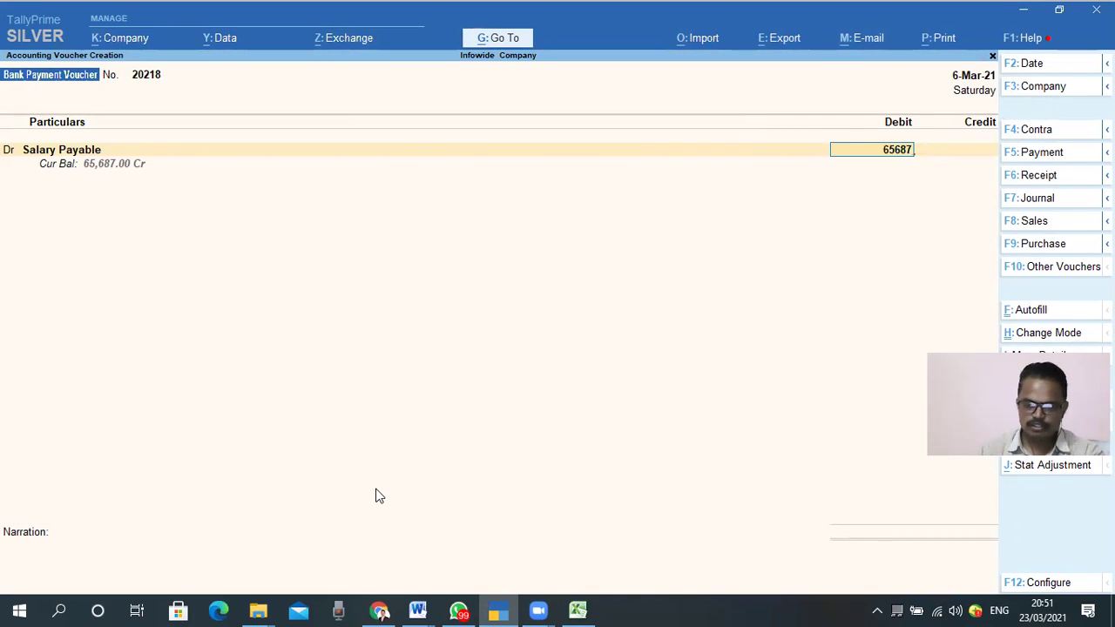
{"action": "left_click_drag", "start_coordinate": [38, 157], "coordinate": [161, 181]}
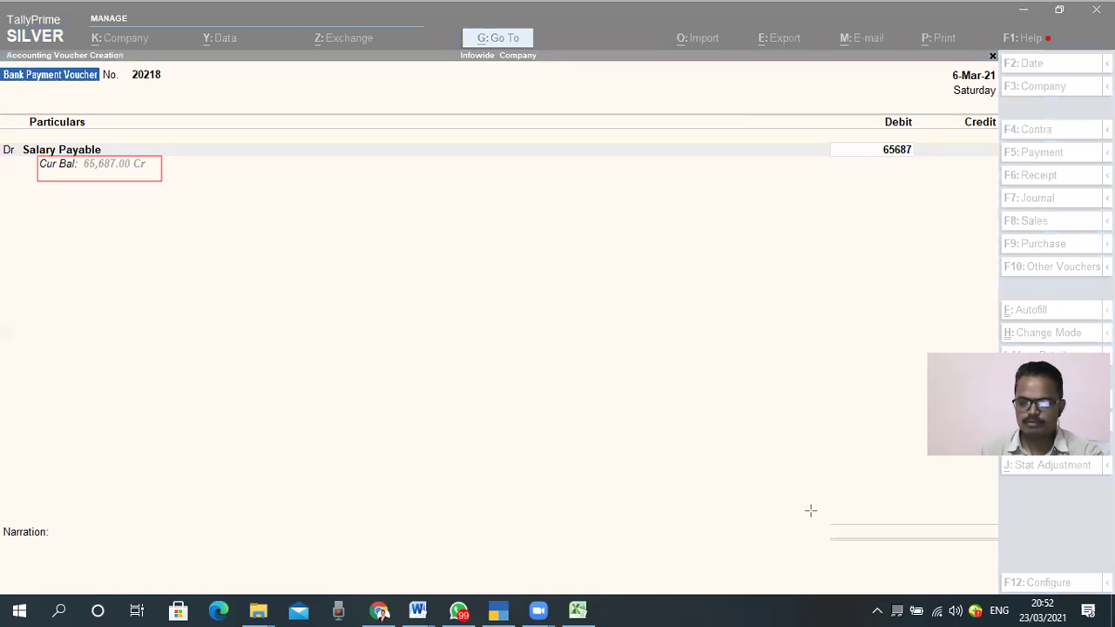
{"action": "left_click", "coordinate": [398, 504]}
{"action": "left_click", "coordinate": [281, 427]}
{"action": "key", "text": "Return"}
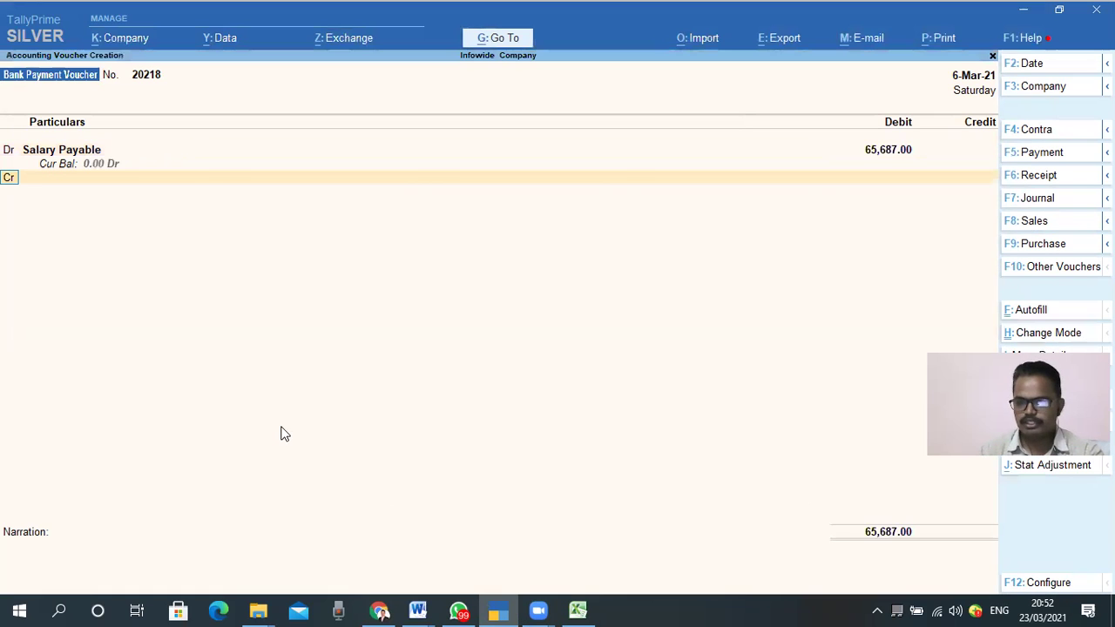
{"action": "key", "text": "Return"}
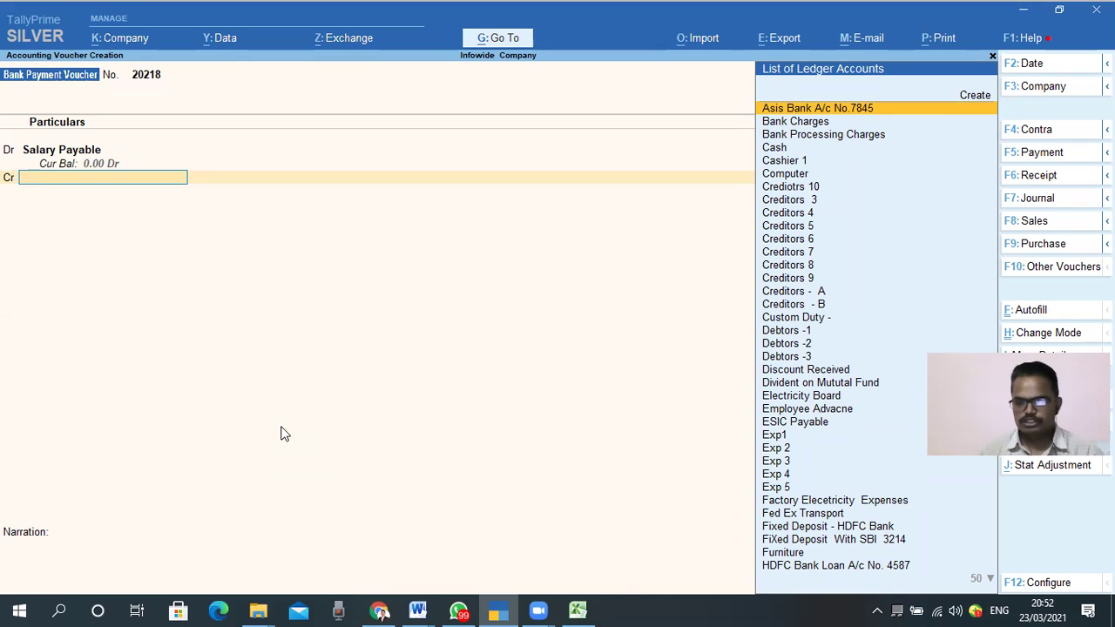
Switch to Excel and review the individual employee amounts in the Net Salary column of the salary sheet.
{"action": "left_click", "coordinate": [577, 610]}
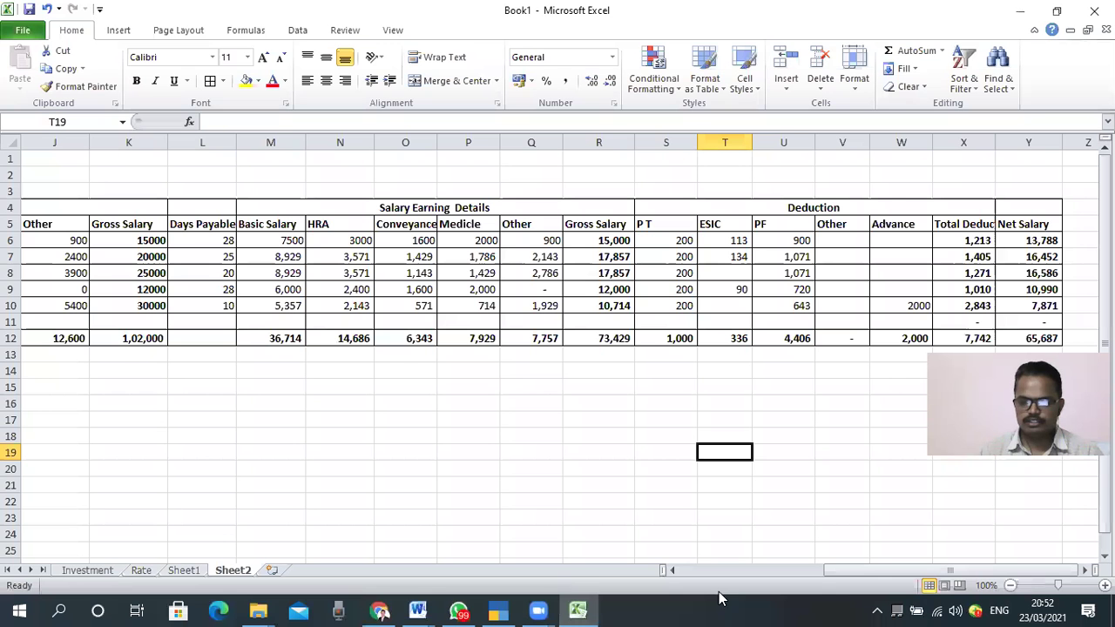
{"action": "left_click", "coordinate": [1033, 243]}
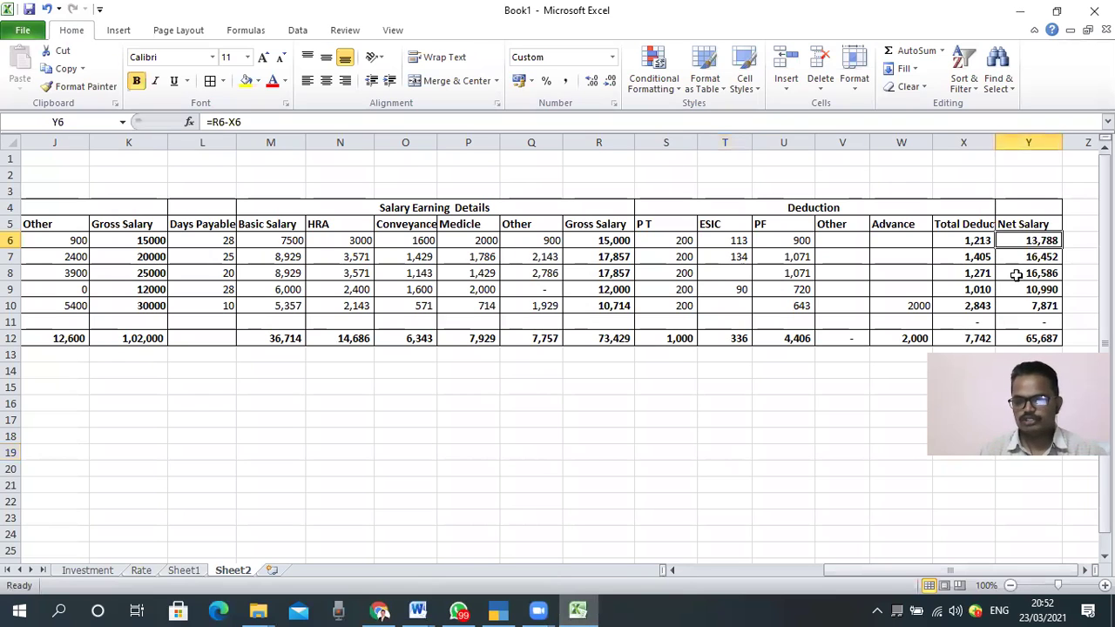
{"action": "left_click", "coordinate": [1014, 256]}
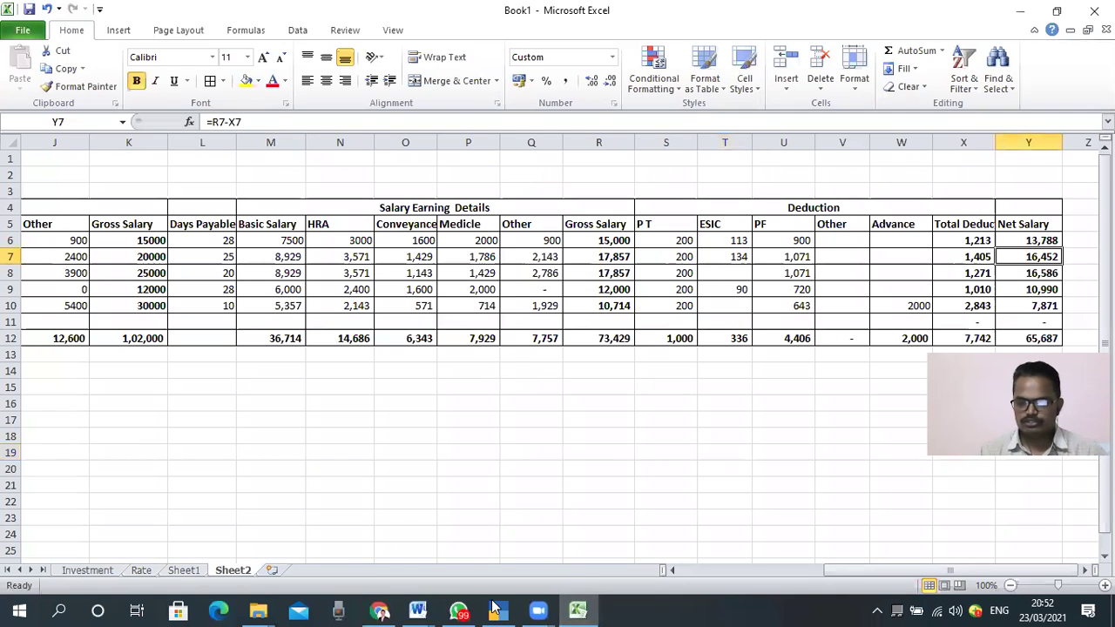
{"action": "left_click", "coordinate": [655, 450]}
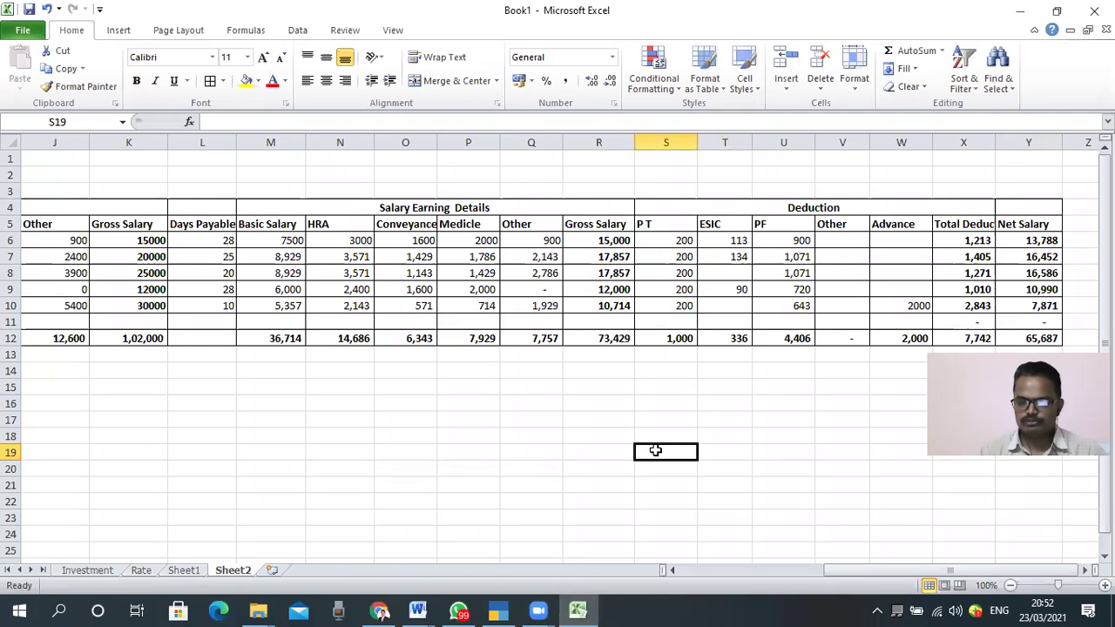
{"action": "left_click_drag", "start_coordinate": [1028, 242], "coordinate": [1029, 307]}
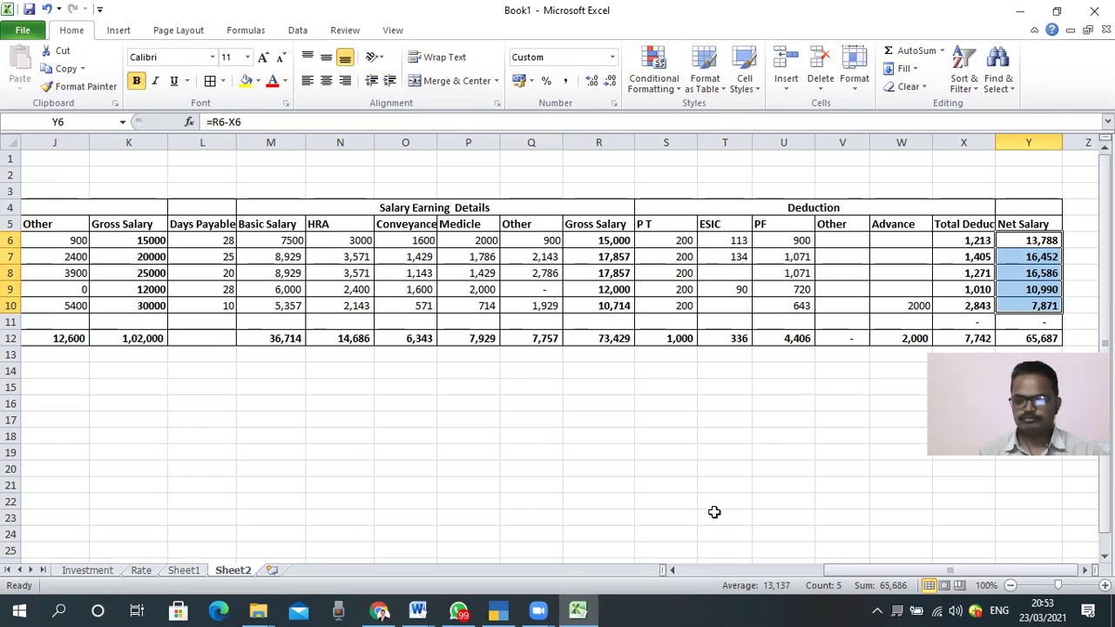
{"action": "mouse_move", "coordinate": [578, 609]}
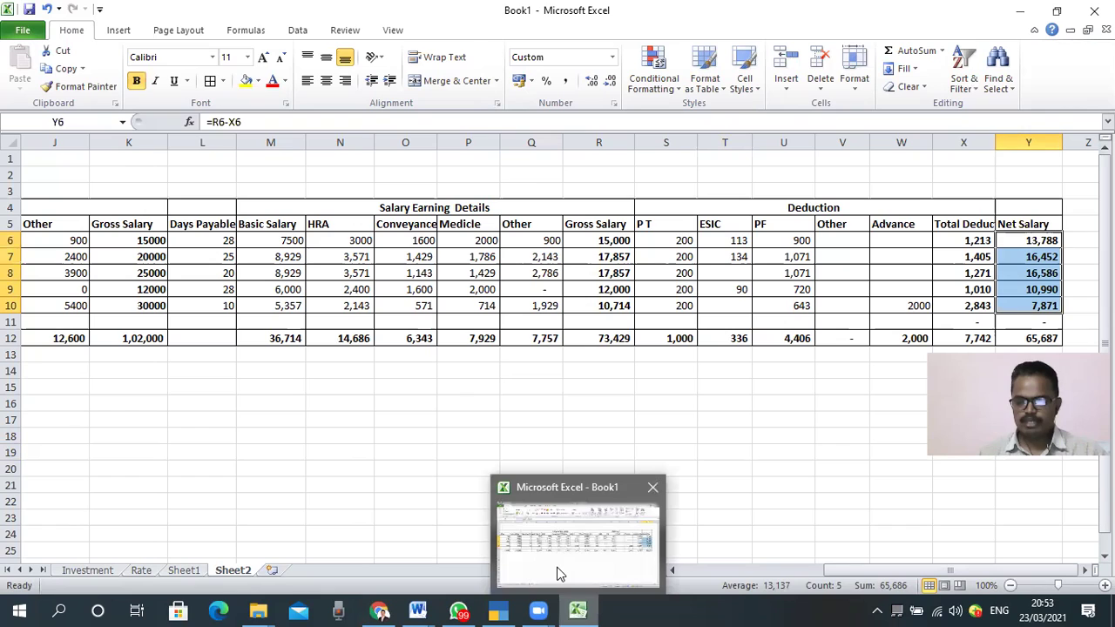
{"action": "left_click", "coordinate": [819, 438]}
Switch back to TallyPrime and credit the SBI Current A/c ledger with 65,687.00 in the Bank Payment Voucher.
{"action": "mouse_move", "coordinate": [496, 610]}
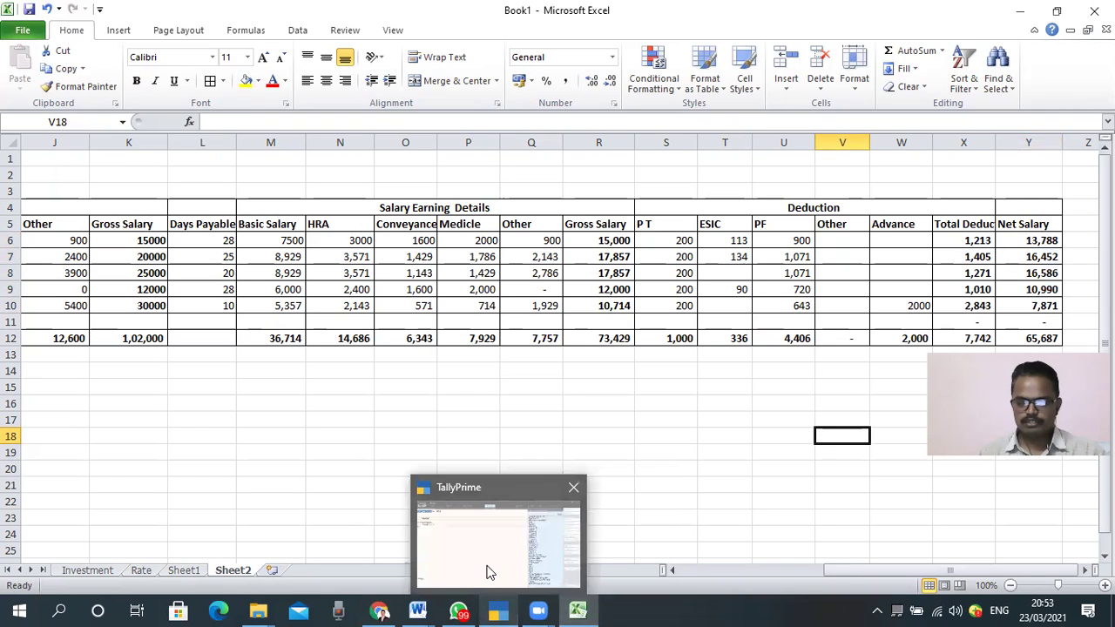
{"action": "left_click", "coordinate": [489, 572]}
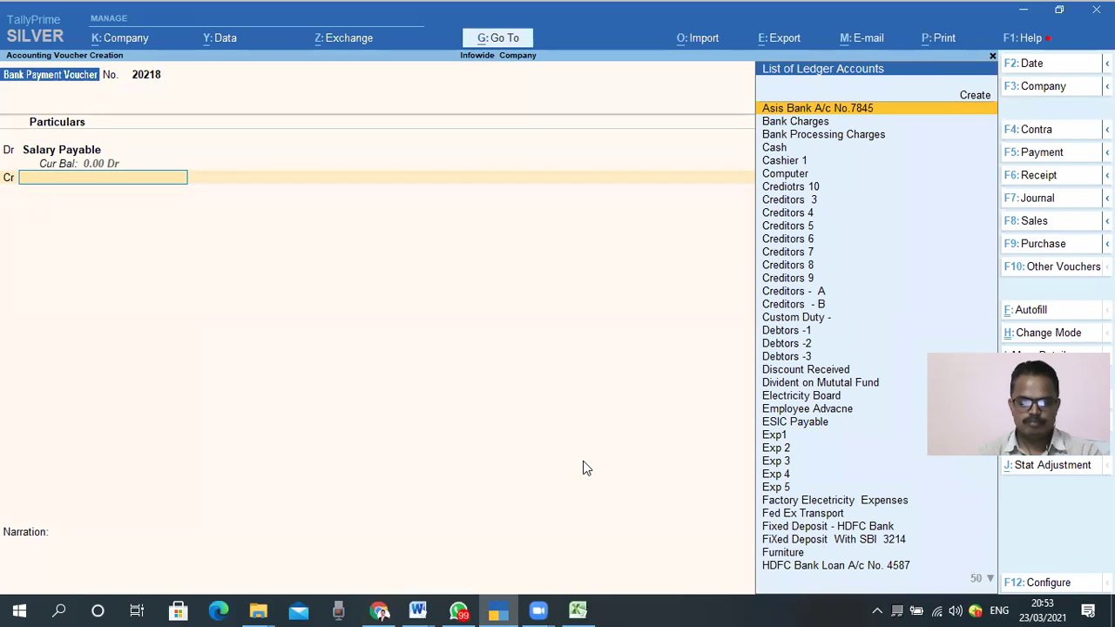
{"action": "type", "text": "Sbi"}
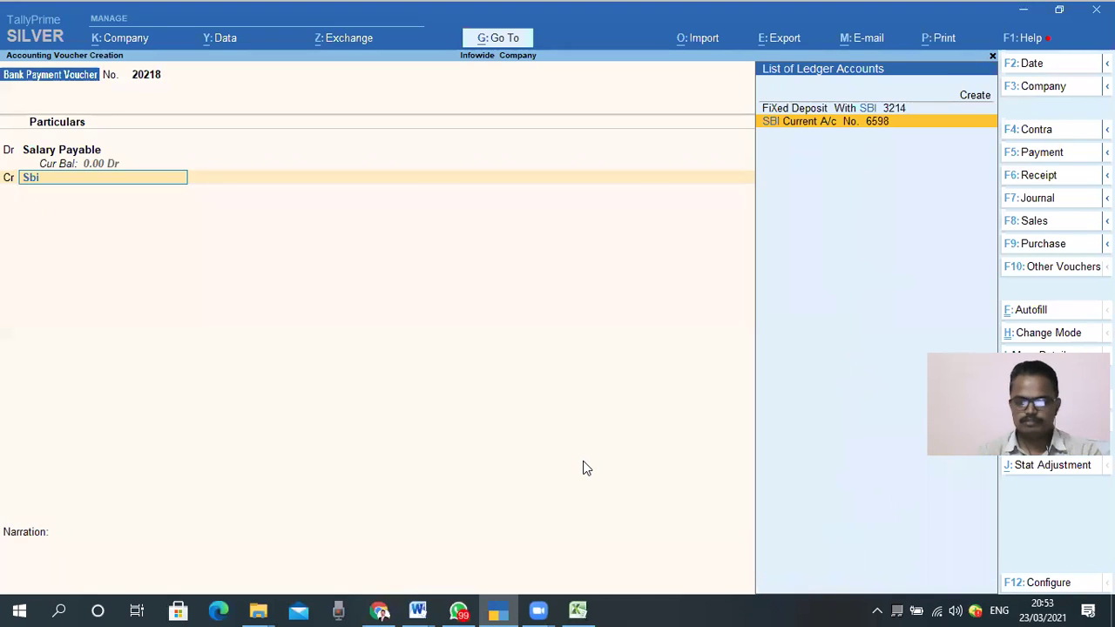
{"action": "key", "text": "Return"}
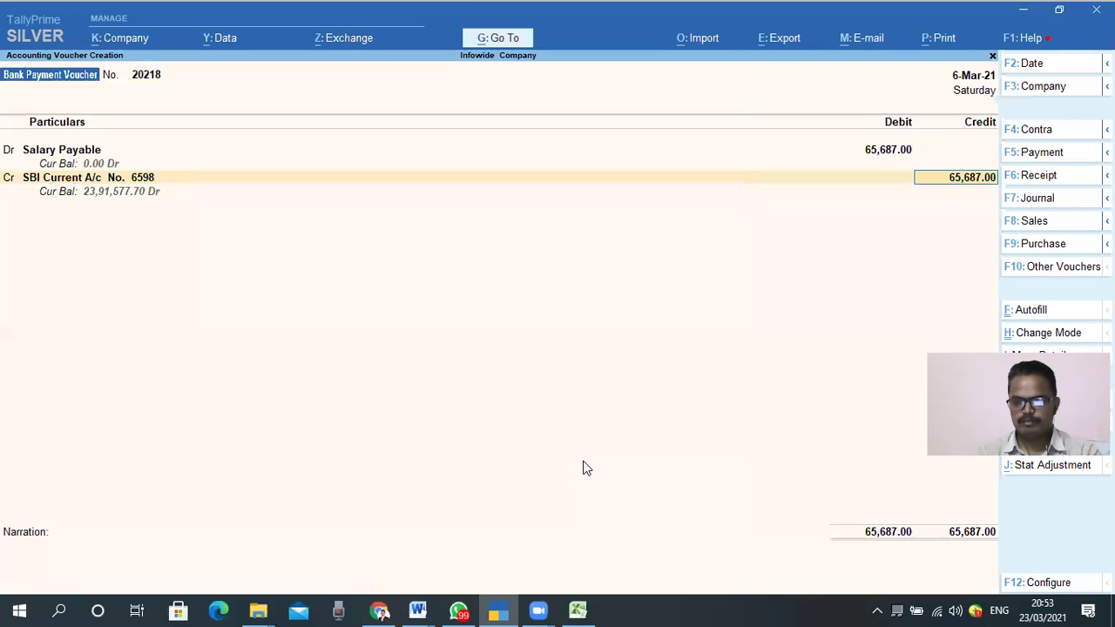
{"action": "key", "text": "Return"}
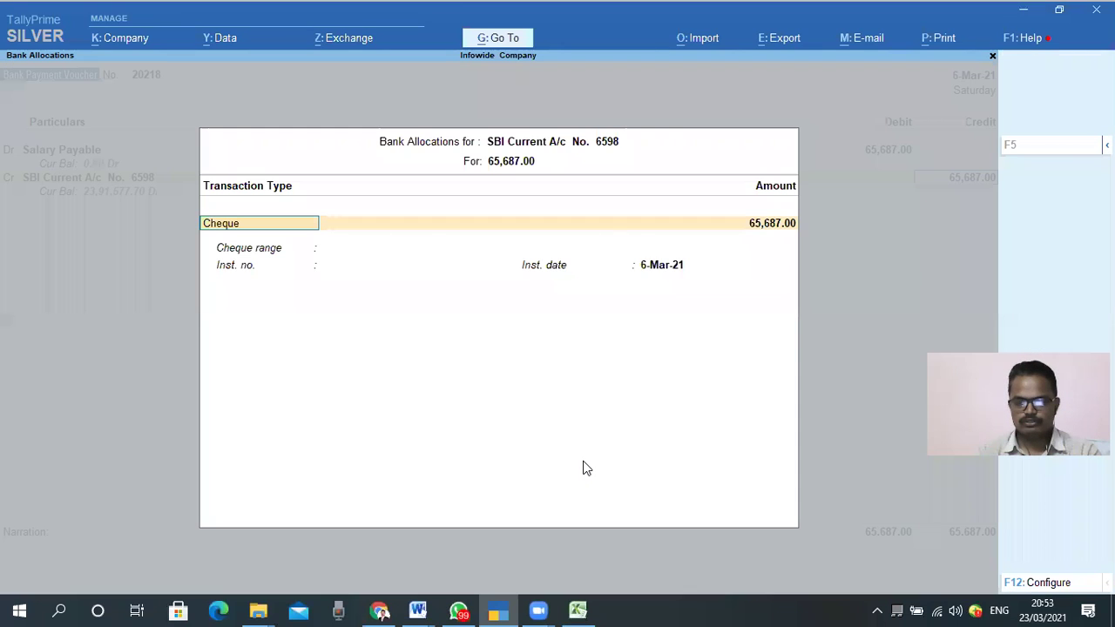
Set the bank allocation's transaction type to e-Fund Transfer and accept it with the account, bank and instrument details left blank.
{"action": "type", "text": "er"}
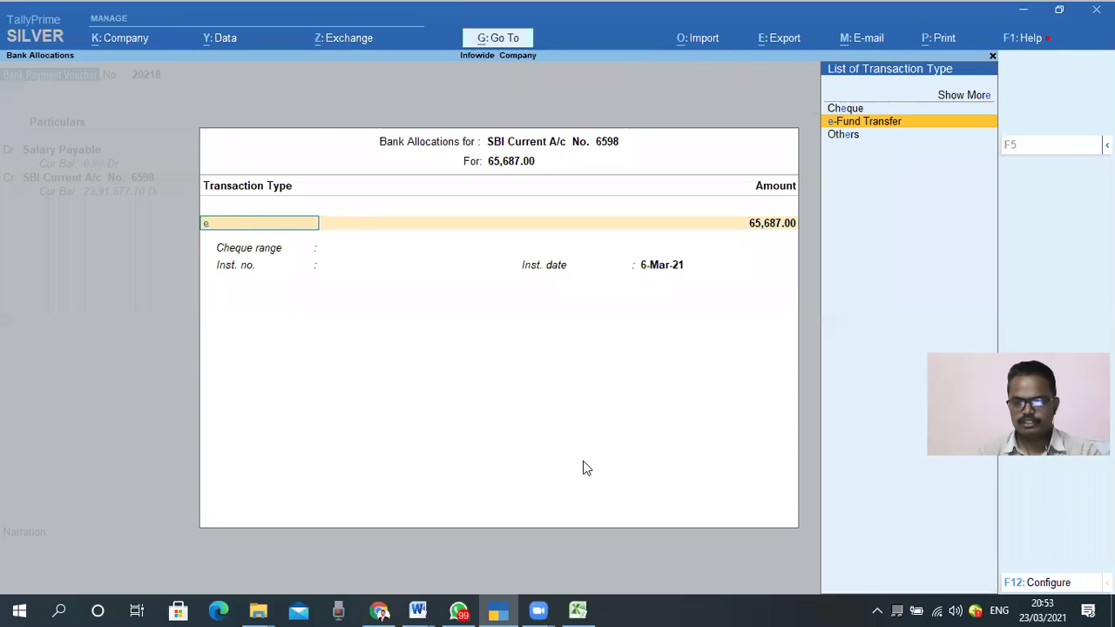
{"action": "key", "text": "Return"}
{"action": "key", "text": "Return"}
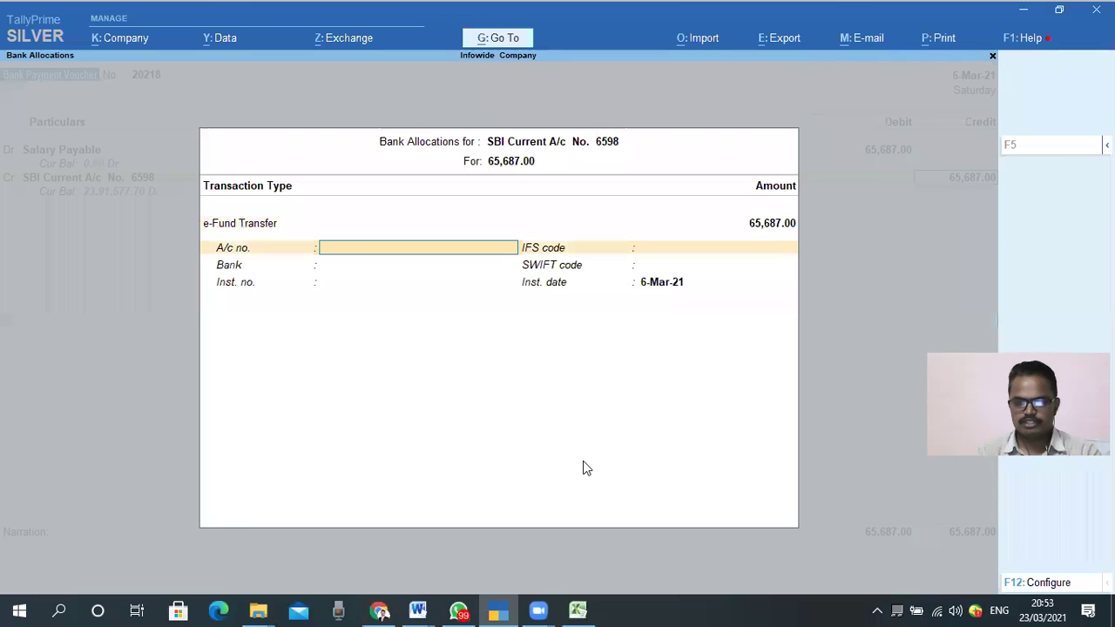
{"action": "key", "text": "Return"}
{"action": "key", "text": "Return"}
{"action": "key", "text": "Return"}
{"action": "key", "text": "Return"}
{"action": "key", "text": "Return"}
{"action": "key", "text": "Return"}
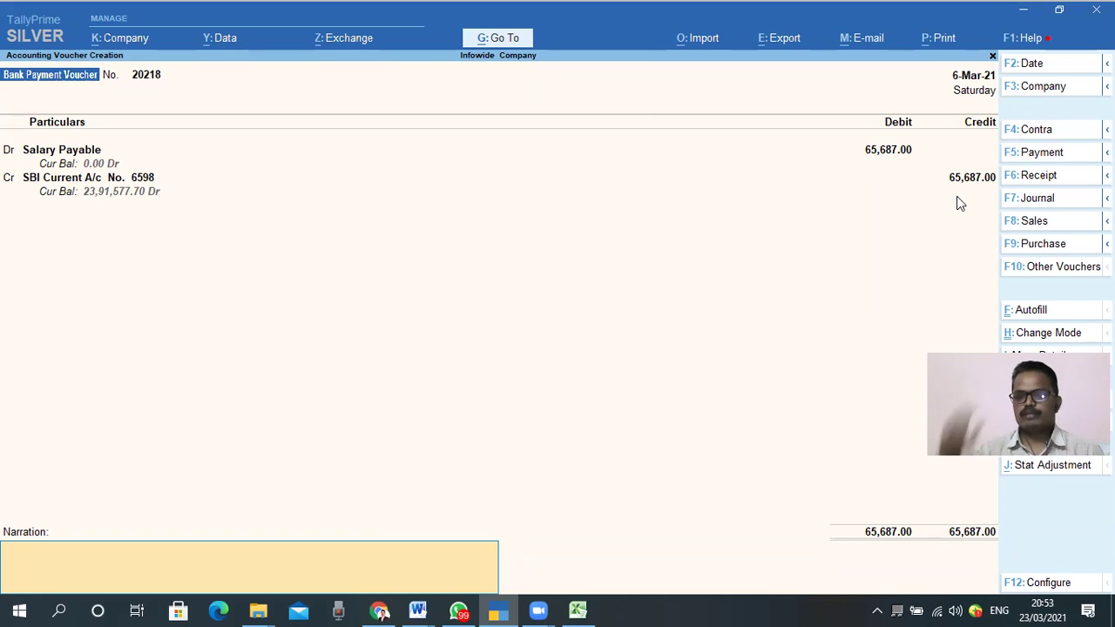
Add the narration "Being Salary paid for the month of Feb 2021" and save the Bank Payment Voucher.
{"action": "type", "text": "Being Salary paid for the month of Feb 202"}
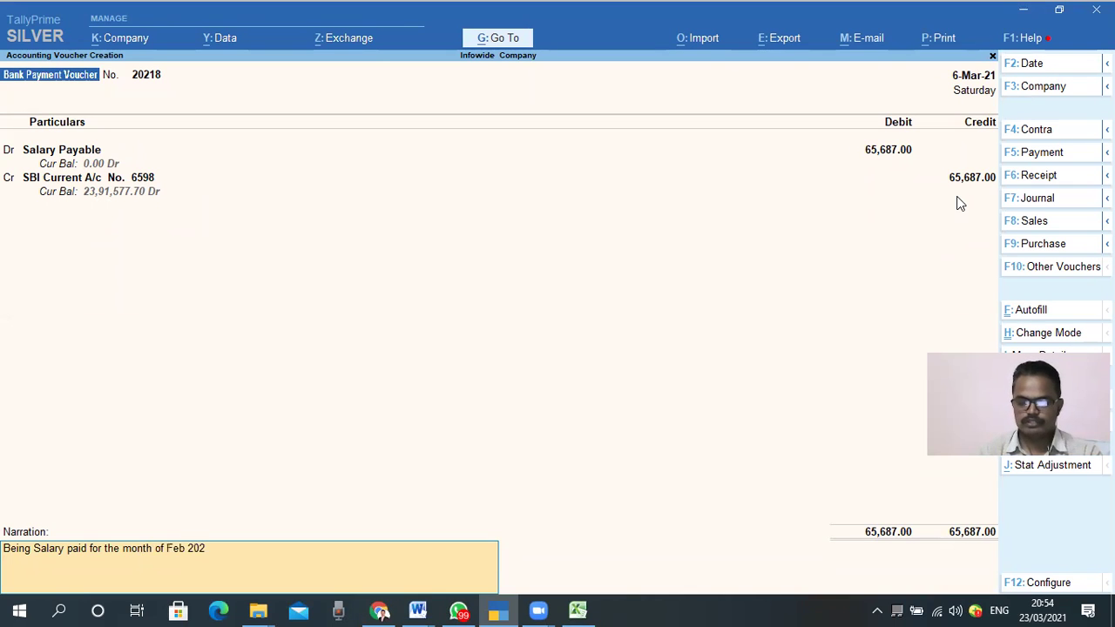
{"action": "key", "text": "Return"}
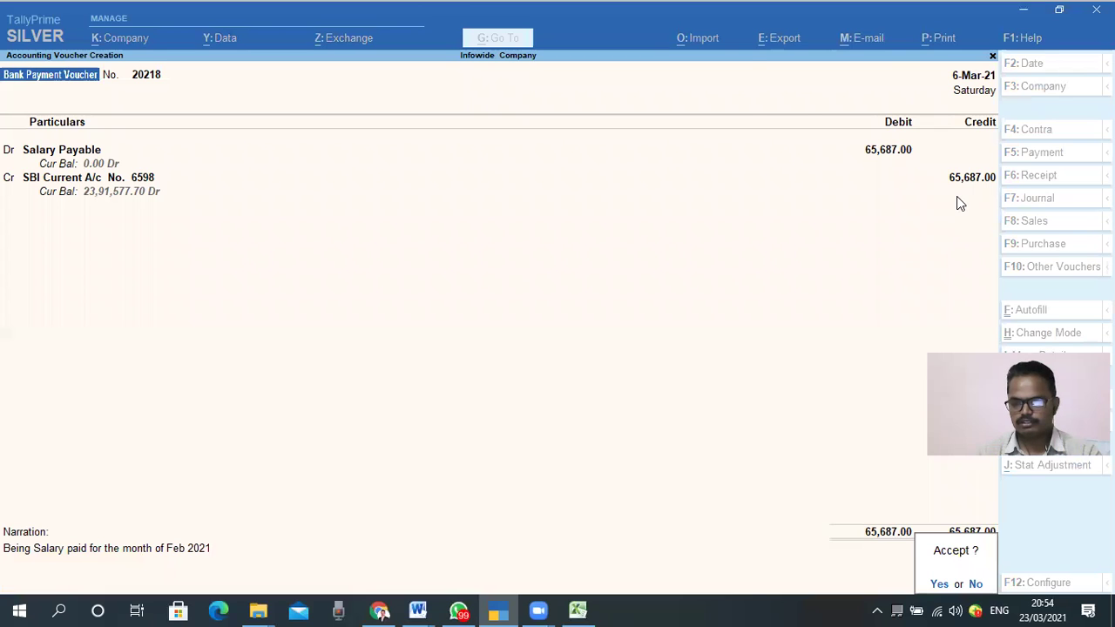
{"action": "key", "text": "Return"}
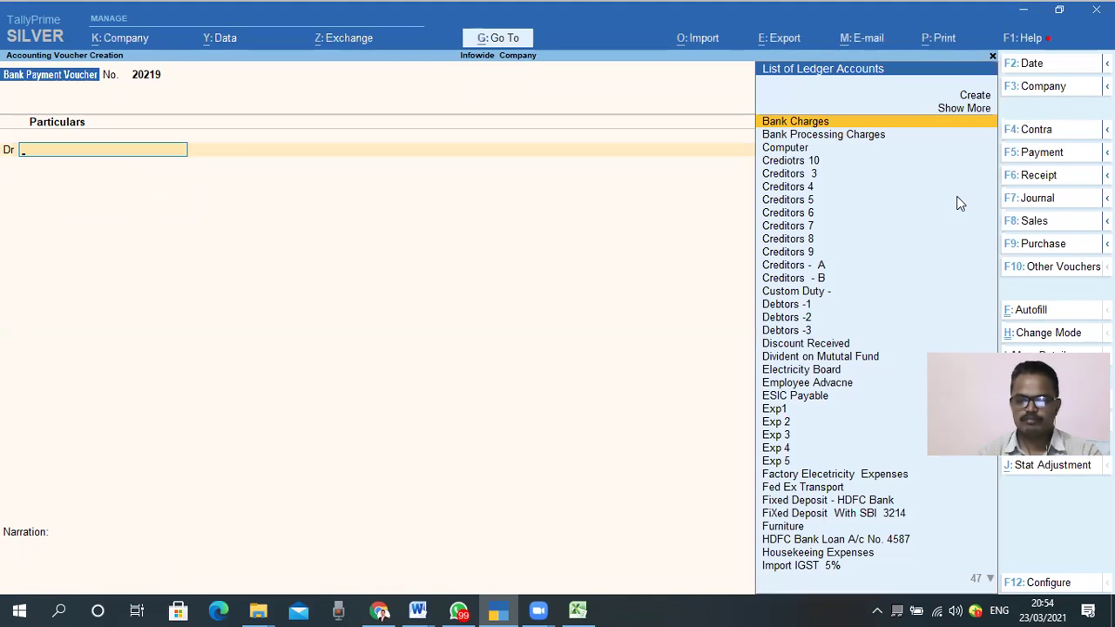
Leave the new blank Bank Payment Voucher and return to the Gateway of Tally without quitting.
{"action": "key", "text": "Escape"}
{"action": "key", "text": "Return"}
{"action": "key", "text": "Escape"}
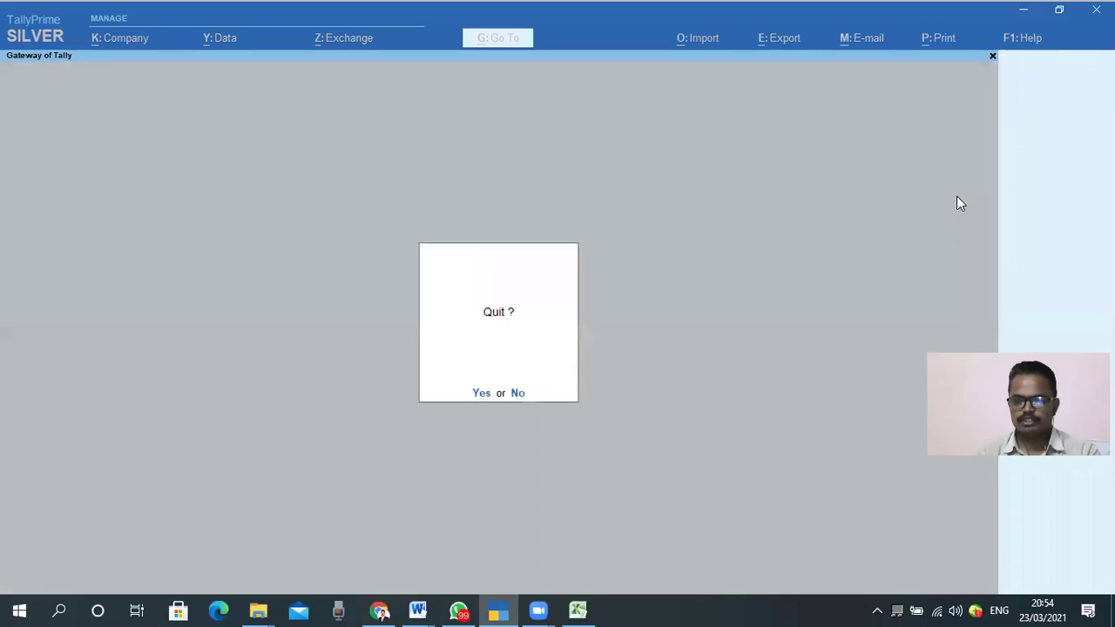
{"action": "key", "text": "Escape"}
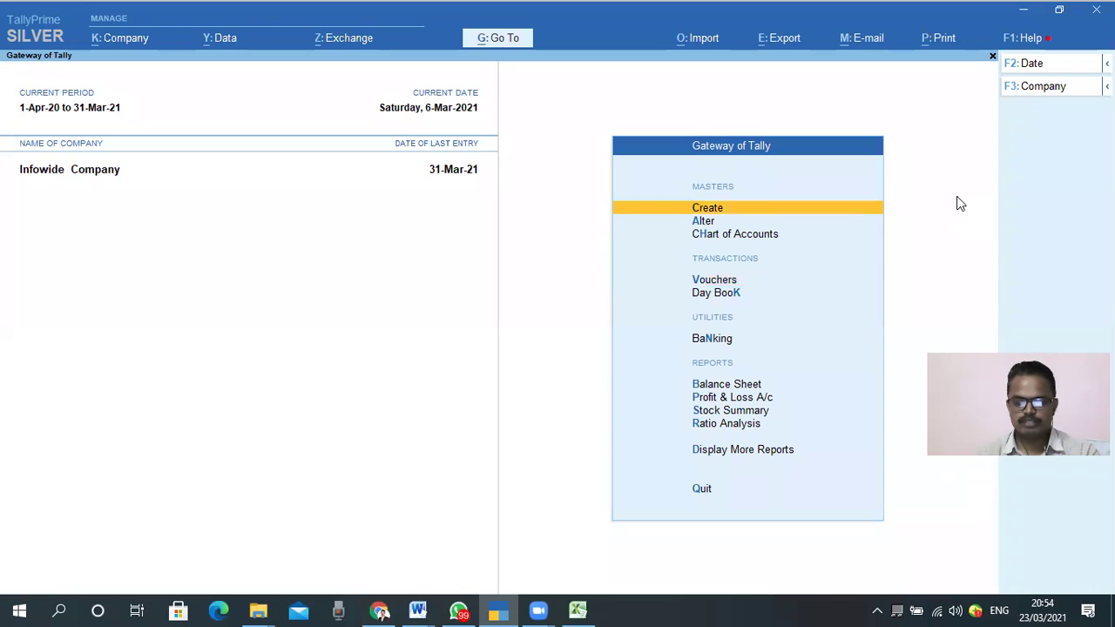
Open the Balance Sheet and look into Current Liabilities and its Provisions group.
{"action": "key", "text": "b"}
{"action": "key", "text": "Down"}
{"action": "key", "text": "Down"}
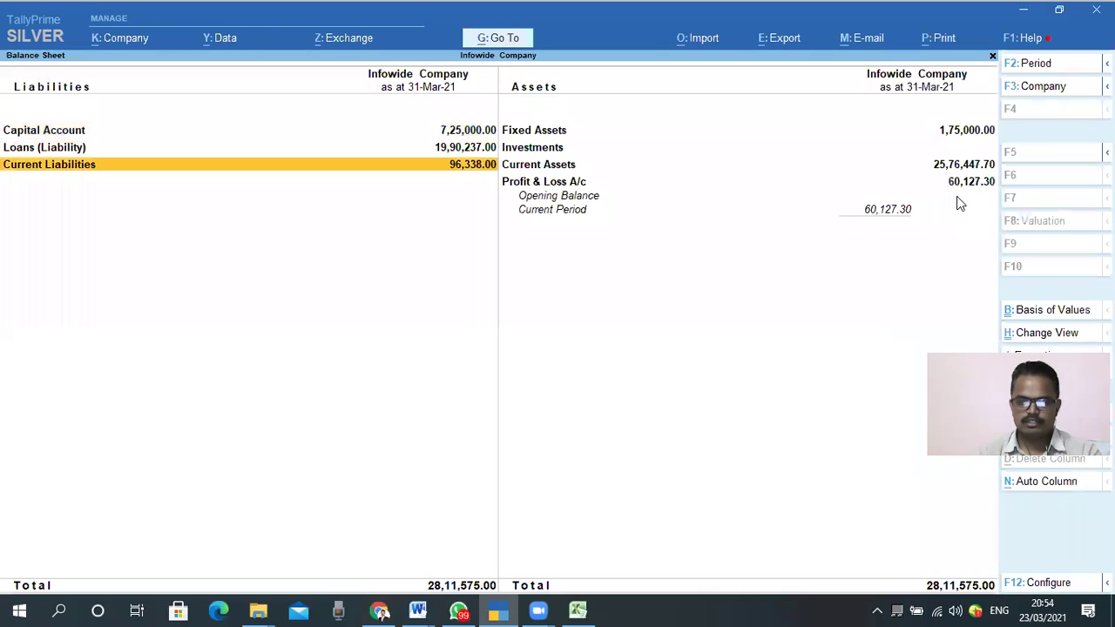
{"action": "key", "text": "Return"}
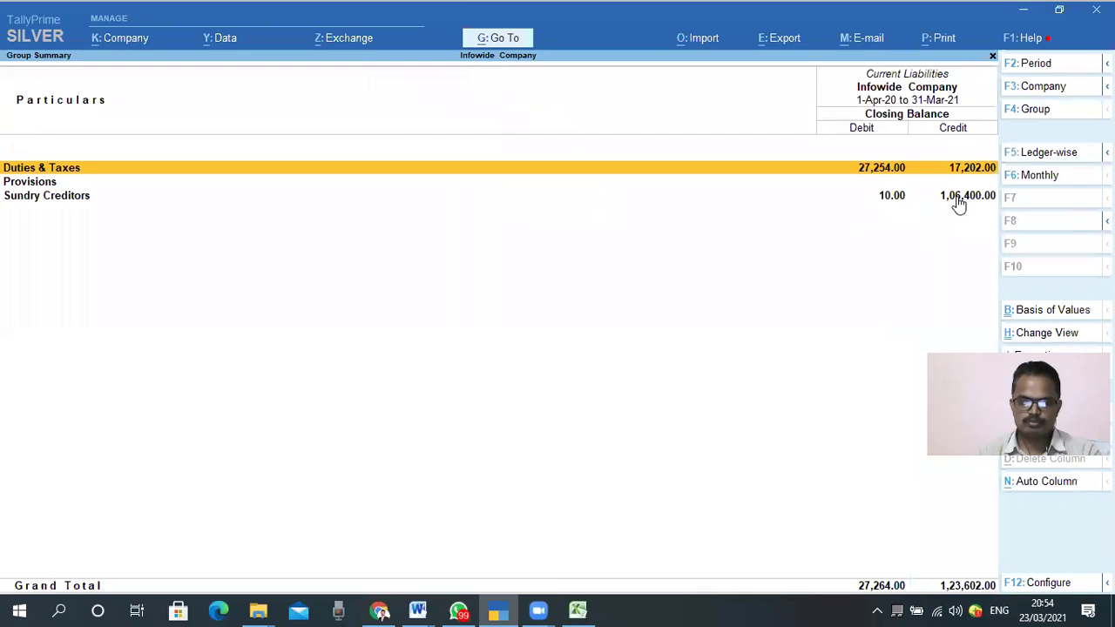
{"action": "key", "text": "Down"}
{"action": "key", "text": "Return"}
{"action": "key", "text": "Escape"}
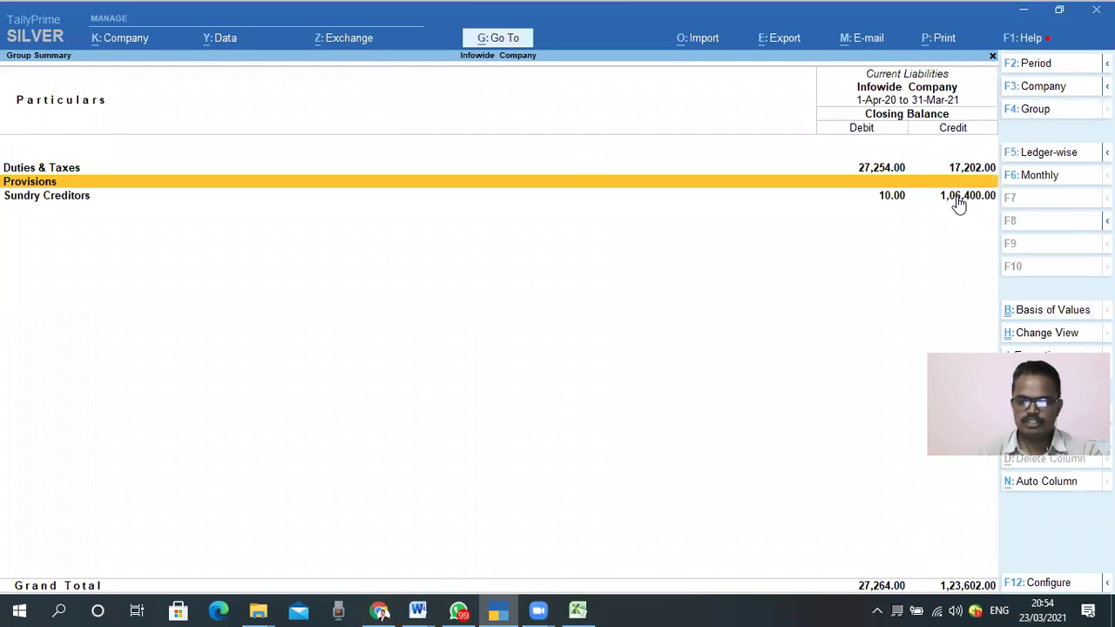
Configure the Current Liabilities group summary to show transactions by setting Show Transactions to Yes.
{"action": "key", "text": "F12"}
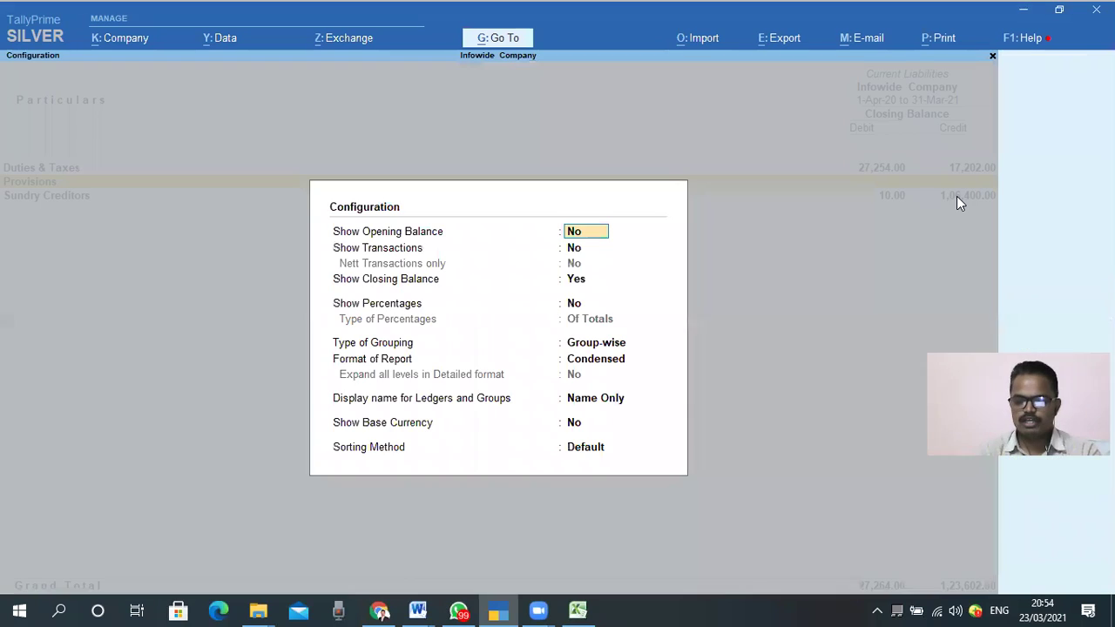
{"action": "key", "text": "Escape"}
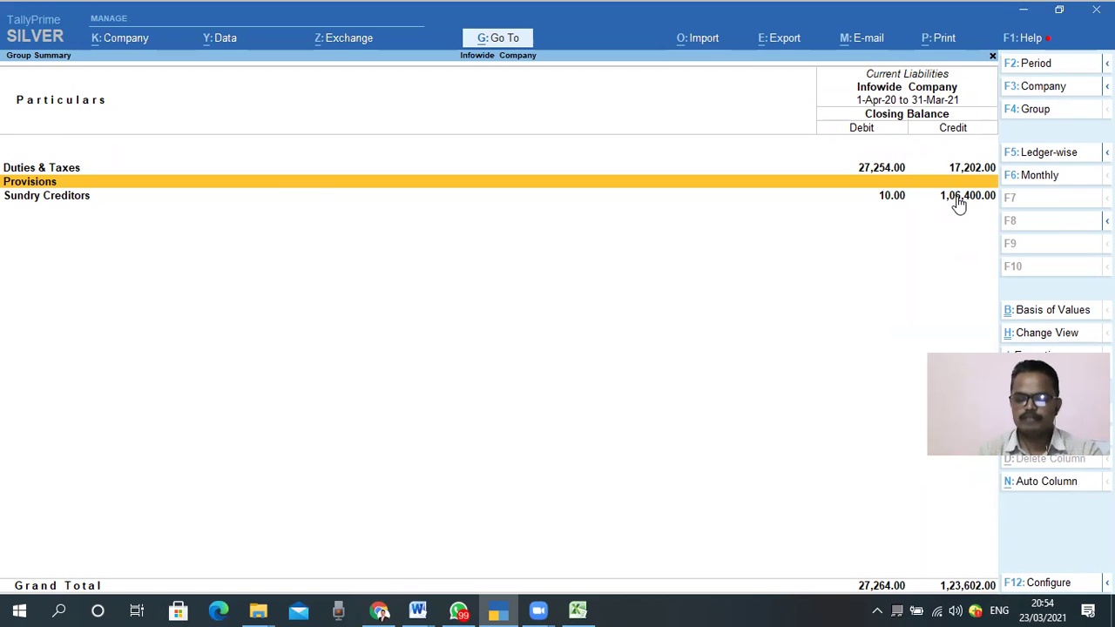
{"action": "key", "text": "F12"}
{"action": "key", "text": "Down"}
{"action": "type", "text": "y"}
{"action": "key", "text": "Return"}
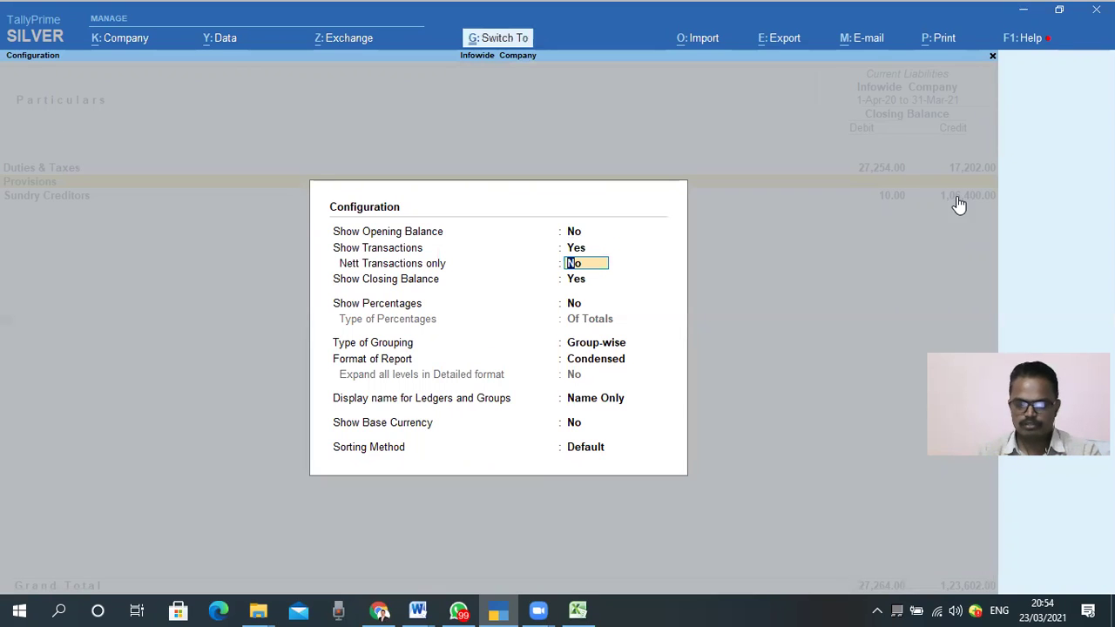
{"action": "key", "text": "ctrl+a"}
Open the Salary Payable ledger under Provisions and check its February and March vouchers.
{"action": "key", "text": "Return"}
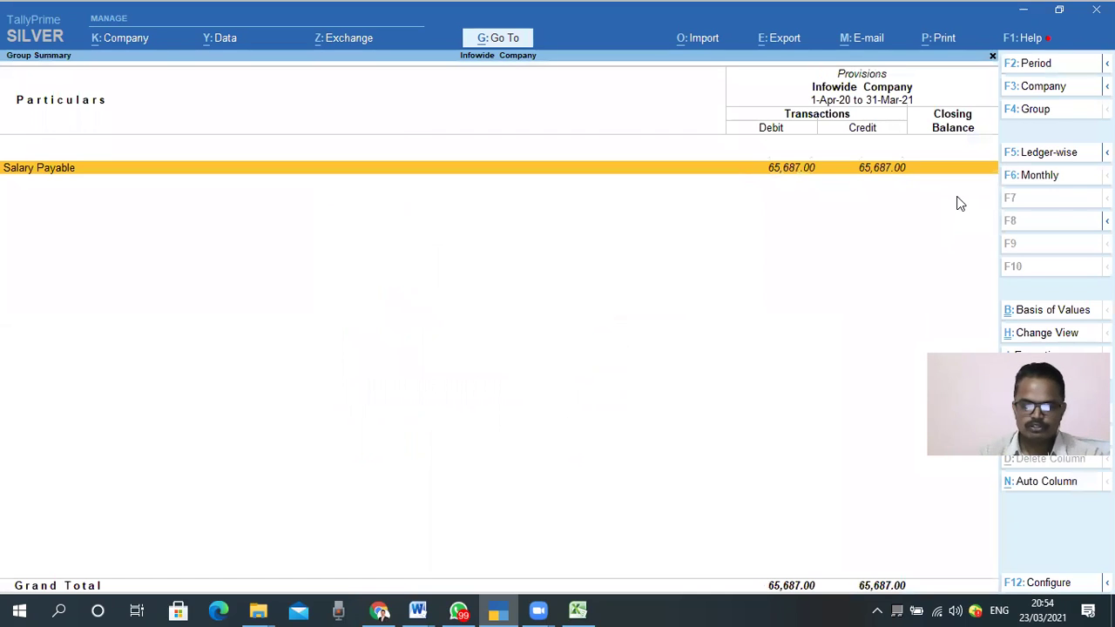
{"action": "key", "text": "Return"}
{"action": "key", "text": "Up"}
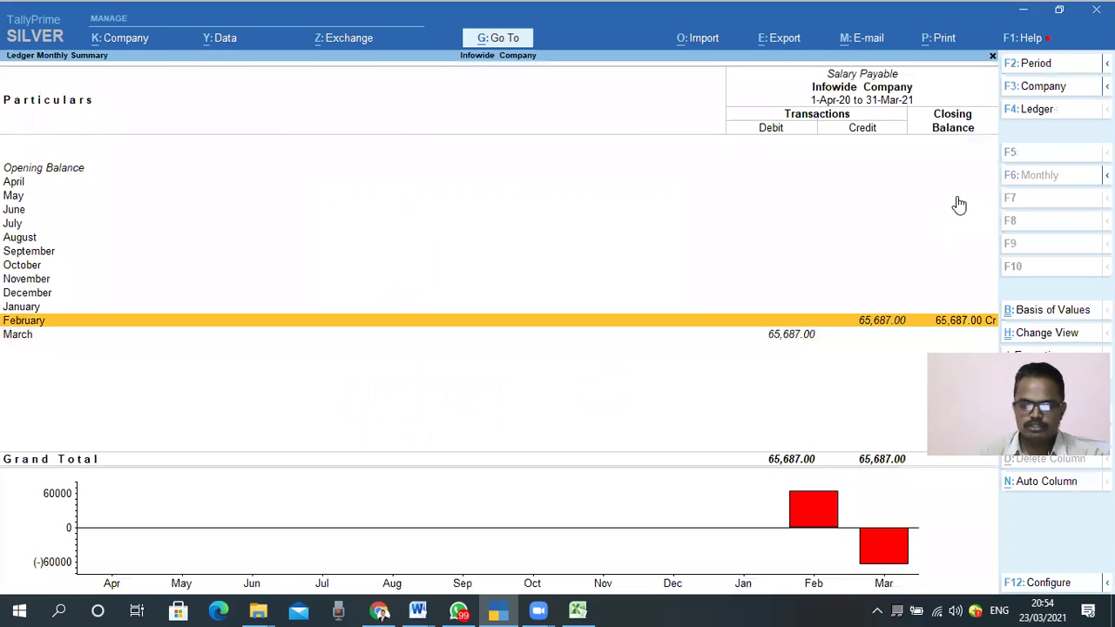
{"action": "key", "text": "Return"}
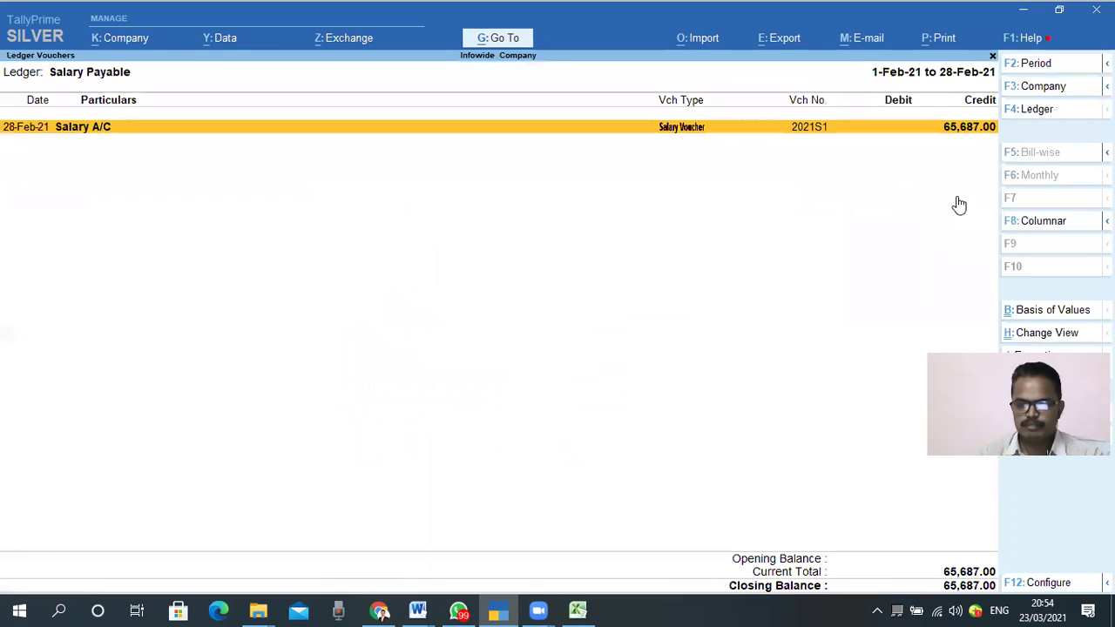
{"action": "key", "text": "Escape"}
{"action": "key", "text": "Down"}
{"action": "key", "text": "Return"}
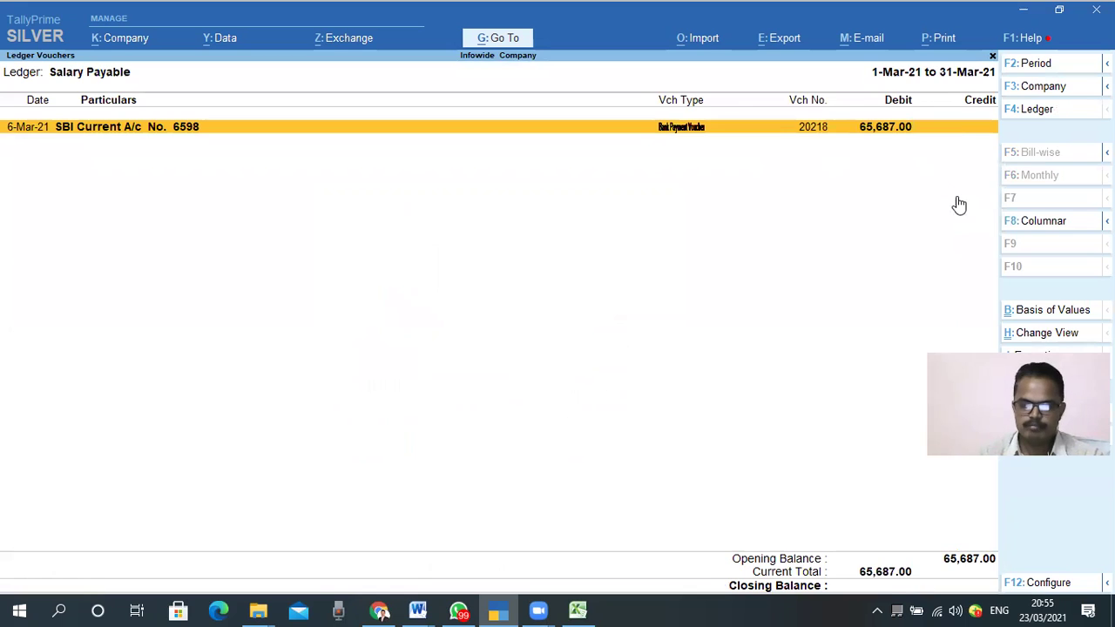
Leave the Salary Payable ledger, return to the Balance Sheet and open its Profit & Loss A/c.
{"action": "key", "text": "Escape"}
{"action": "key", "text": "Escape"}
{"action": "key", "text": "Escape"}
{"action": "key", "text": "Escape"}
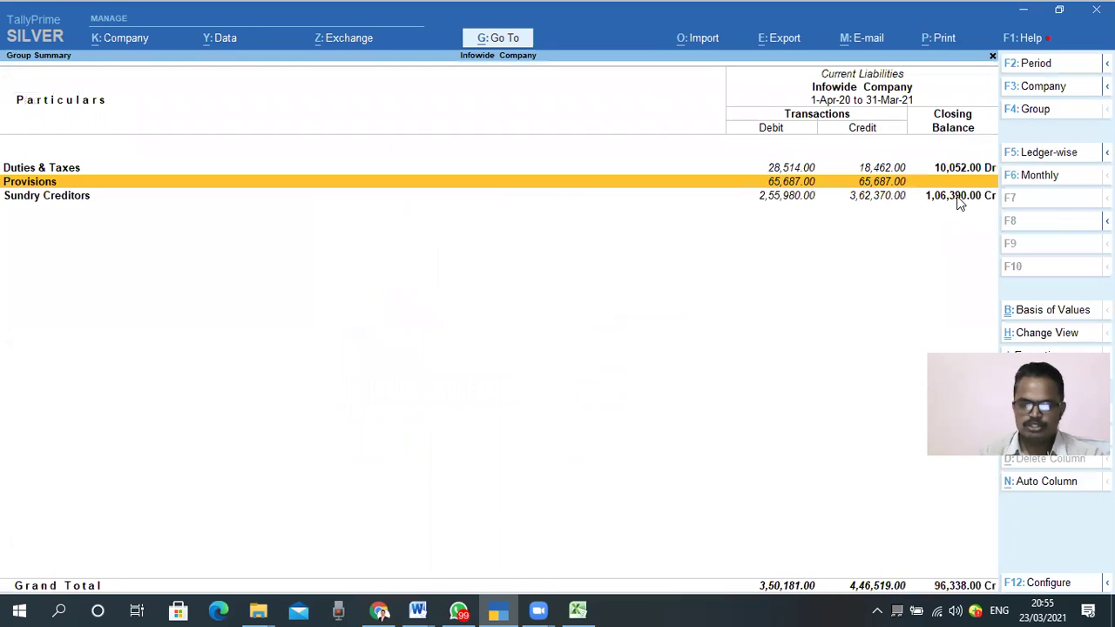
{"action": "key", "text": "Right"}
{"action": "key", "text": "Down"}
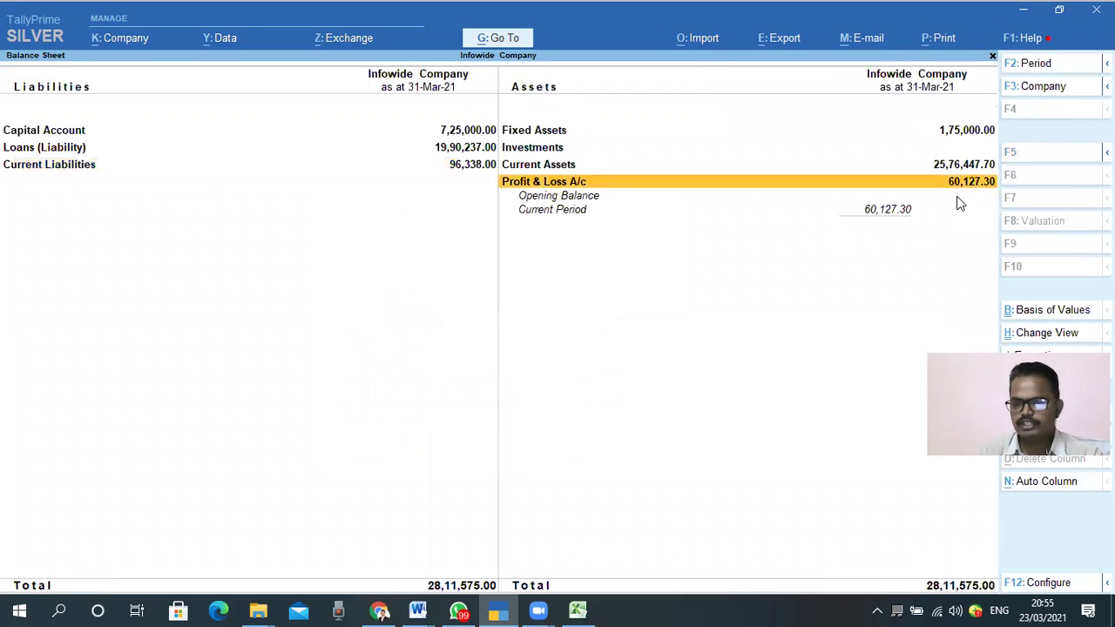
{"action": "key", "text": "Return"}
Open Indirect Expenses in the Profit & Loss A/c and check the Salary A/C amount.
{"action": "key", "text": "Down"}
{"action": "key", "text": "Down"}
{"action": "key", "text": "Down"}
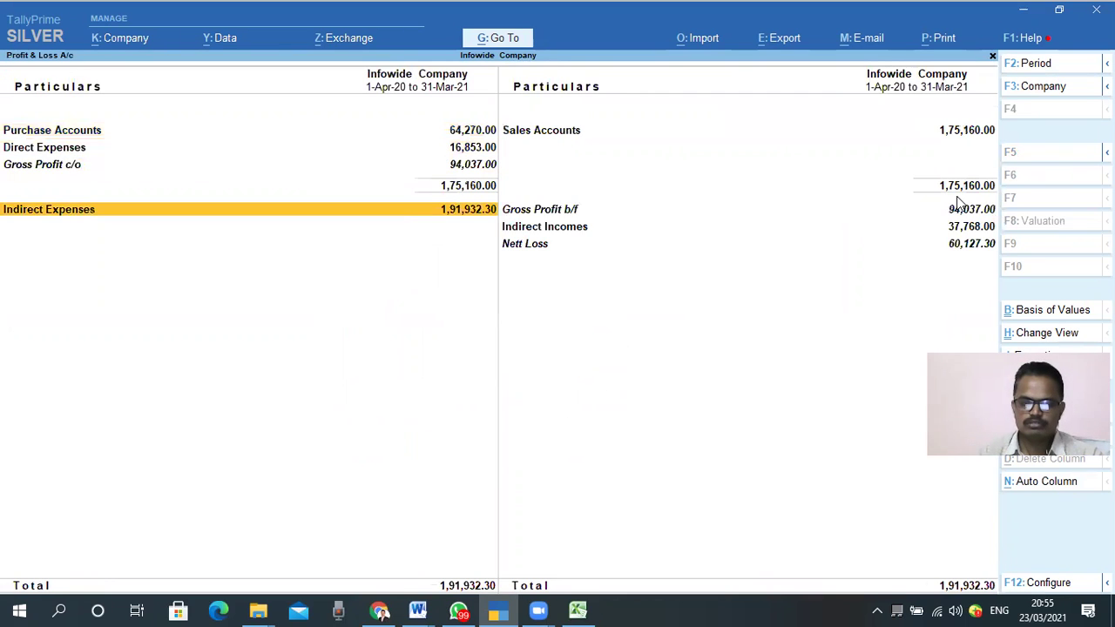
{"action": "key", "text": "Return"}
{"action": "key", "text": "Down"}
{"action": "key", "text": "Down"}
{"action": "key", "text": "Down"}
{"action": "key", "text": "Down"}
{"action": "key", "text": "Down"}
{"action": "key", "text": "Down"}
{"action": "key", "text": "Down"}
{"action": "key", "text": "Down"}
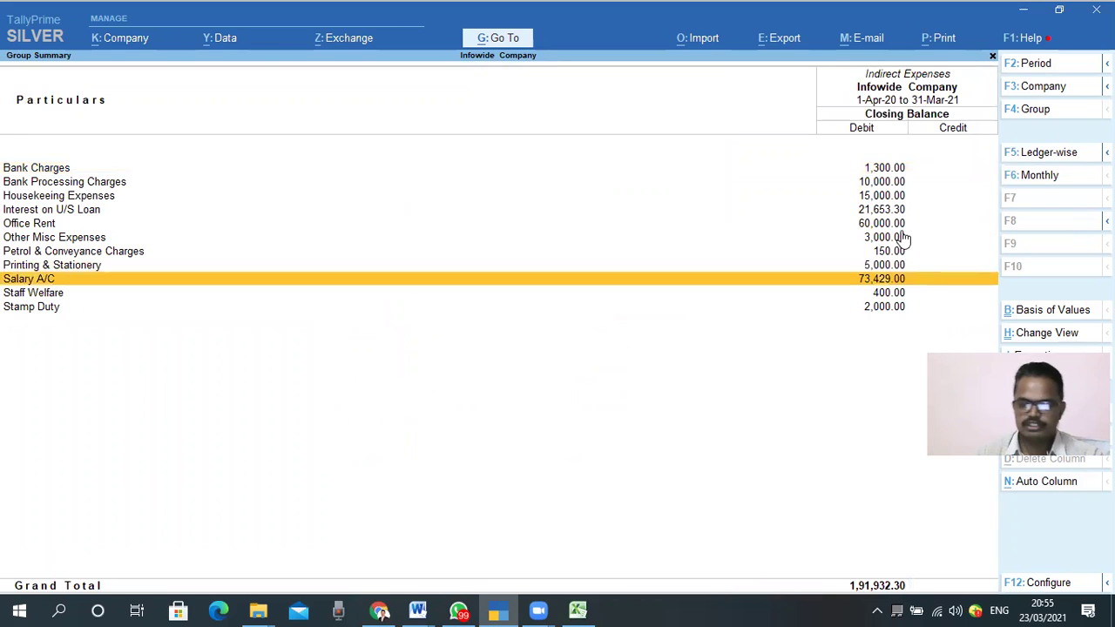
Switch to the Excel salary sheet, check the Gross Salary total in cell R12, and return to TallyPrime.
{"action": "left_click", "coordinate": [578, 610]}
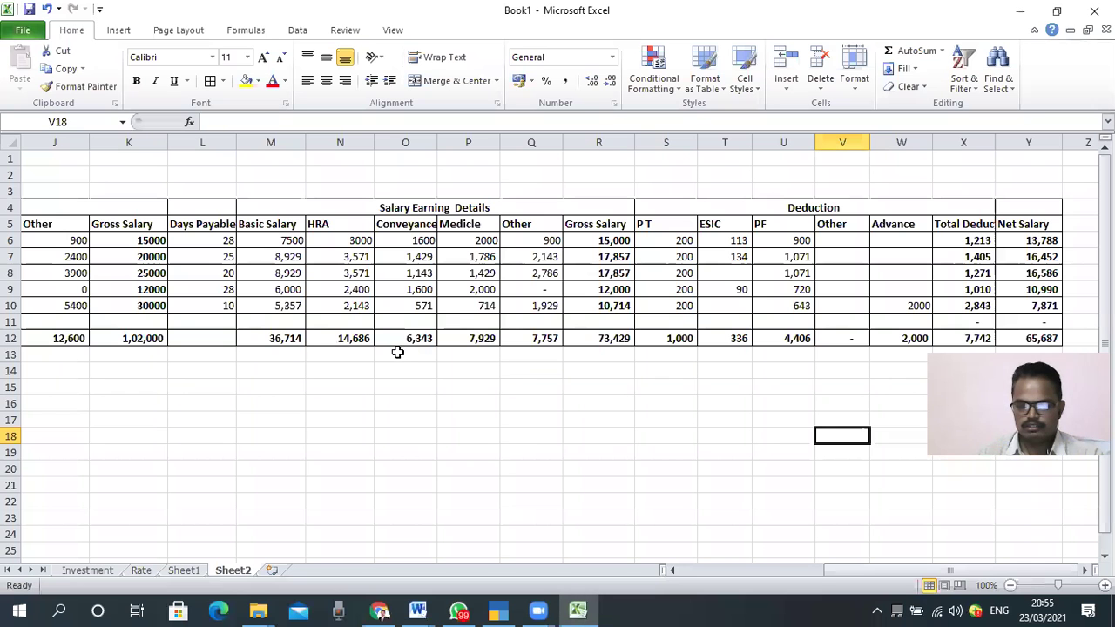
{"action": "left_click", "coordinate": [587, 339]}
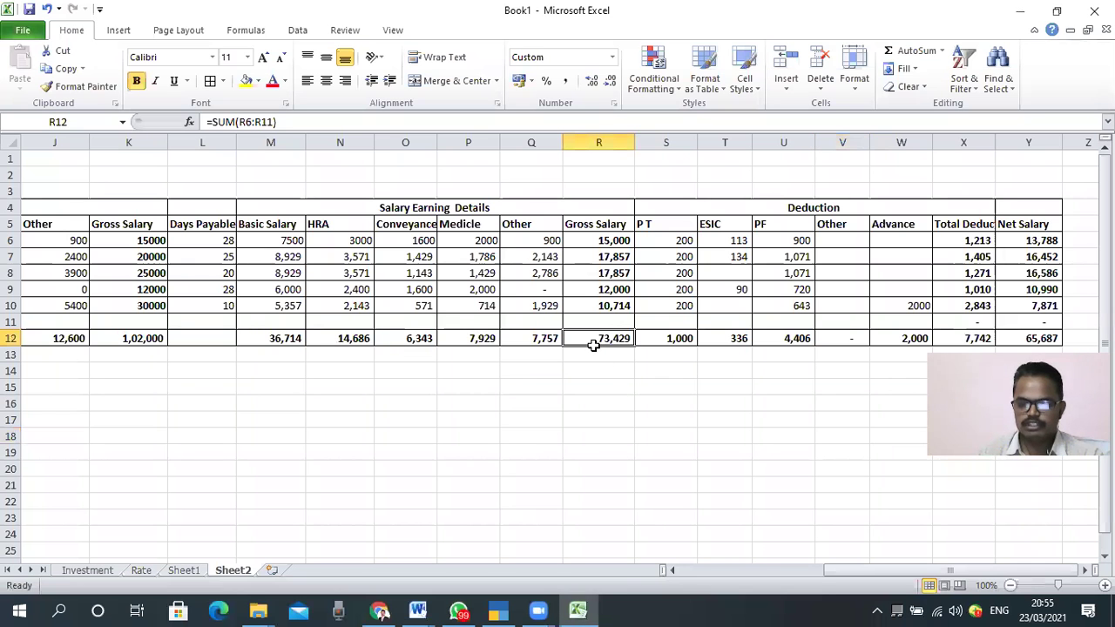
{"action": "left_click", "coordinate": [501, 610]}
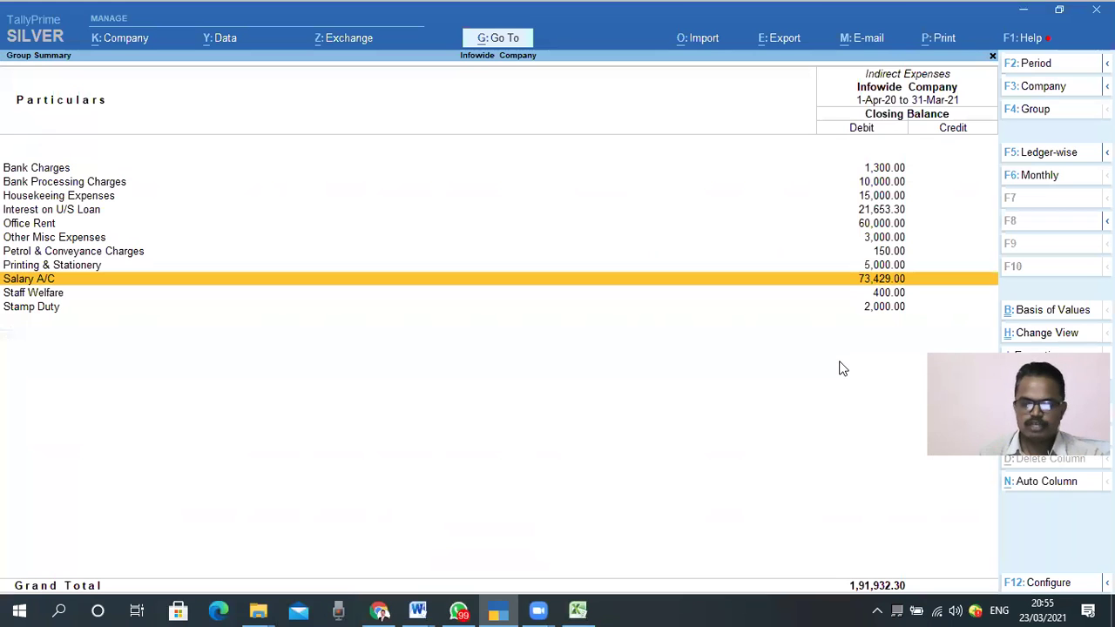
Go back to the Balance Sheet and open the Duties & Taxes group under Current Liabilities.
{"action": "key", "text": "Escape"}
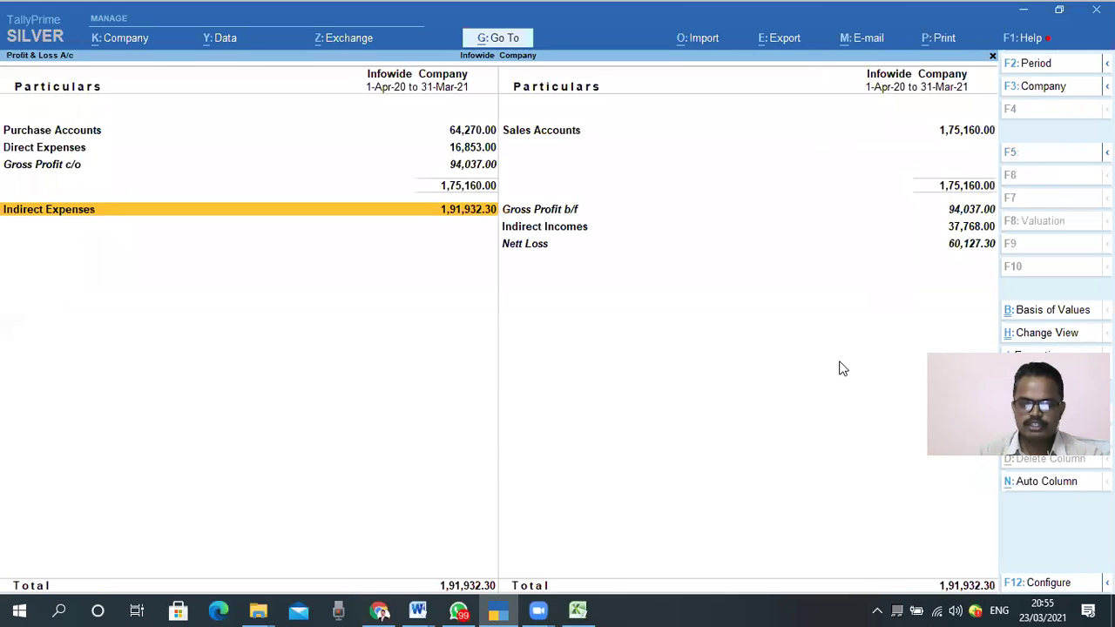
{"action": "key", "text": "Escape"}
{"action": "key", "text": "Up"}
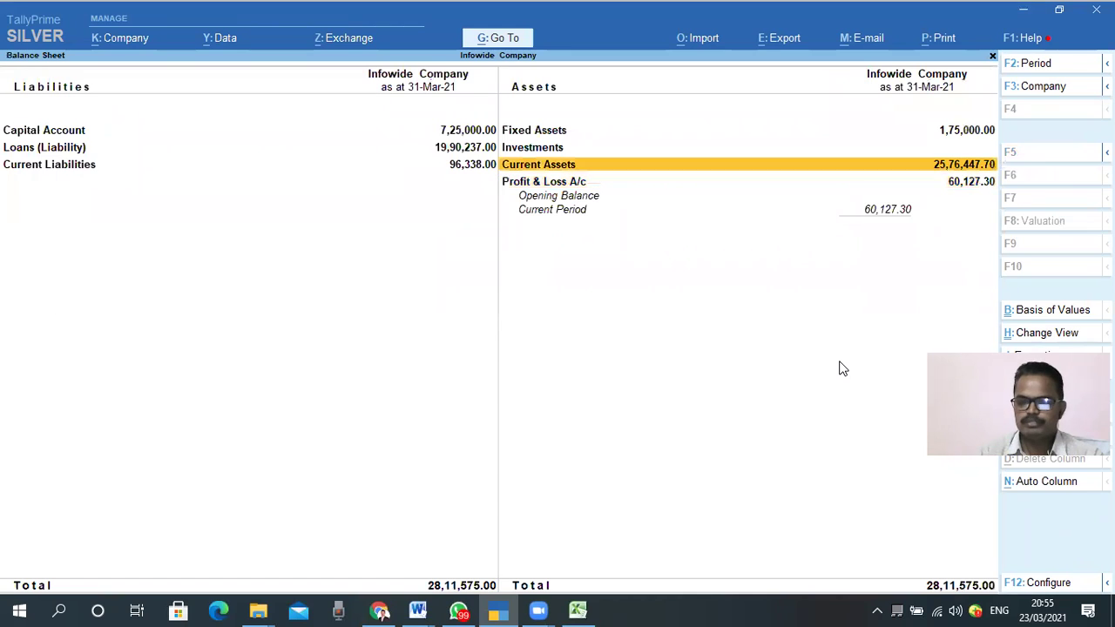
{"action": "key", "text": "Left"}
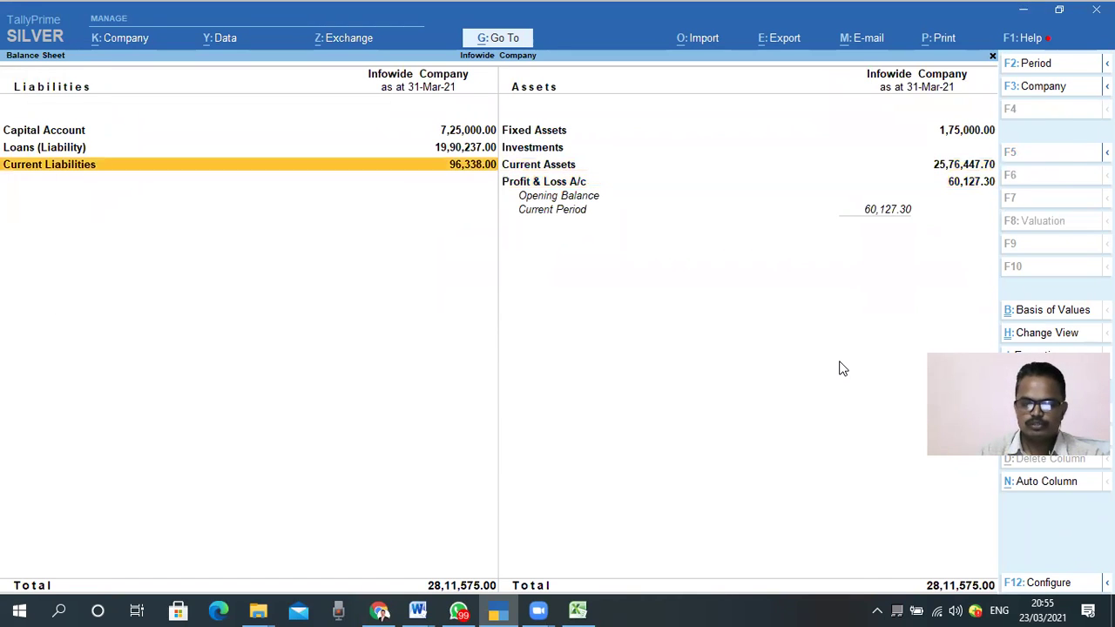
{"action": "key", "text": "Return"}
{"action": "key", "text": "Down"}
{"action": "key", "text": "Down"}
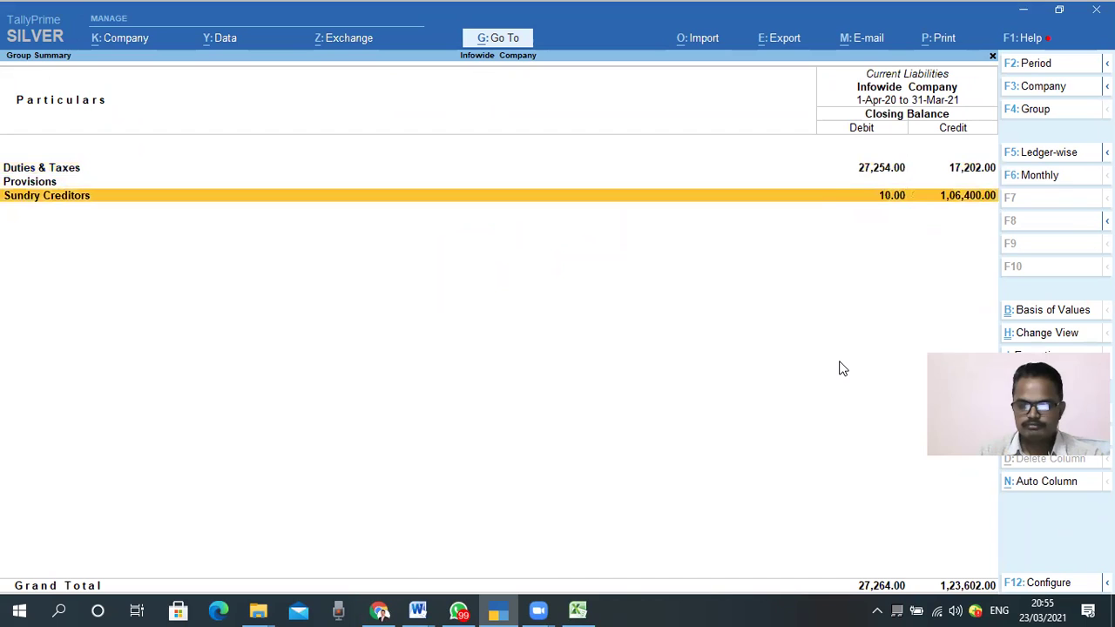
{"action": "key", "text": "Up"}
{"action": "key", "text": "Up"}
{"action": "key", "text": "Return"}
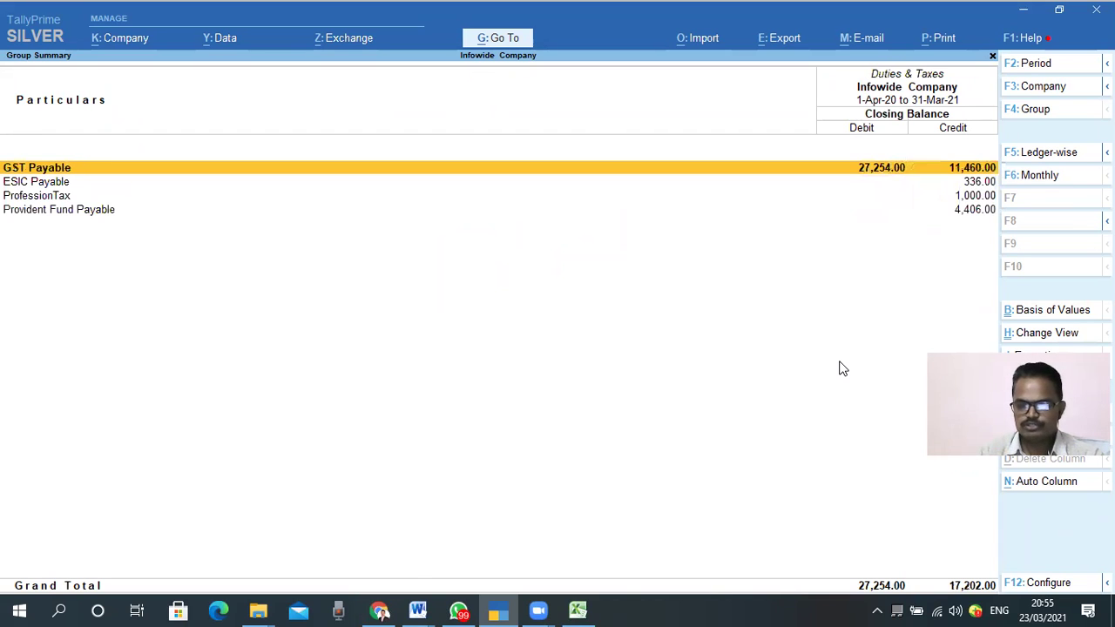
Examine the credit balances of ESIC Payable, ProfessionTax and Provident Fund Payable in the Duties & Taxes group.
{"action": "key", "text": "Down"}
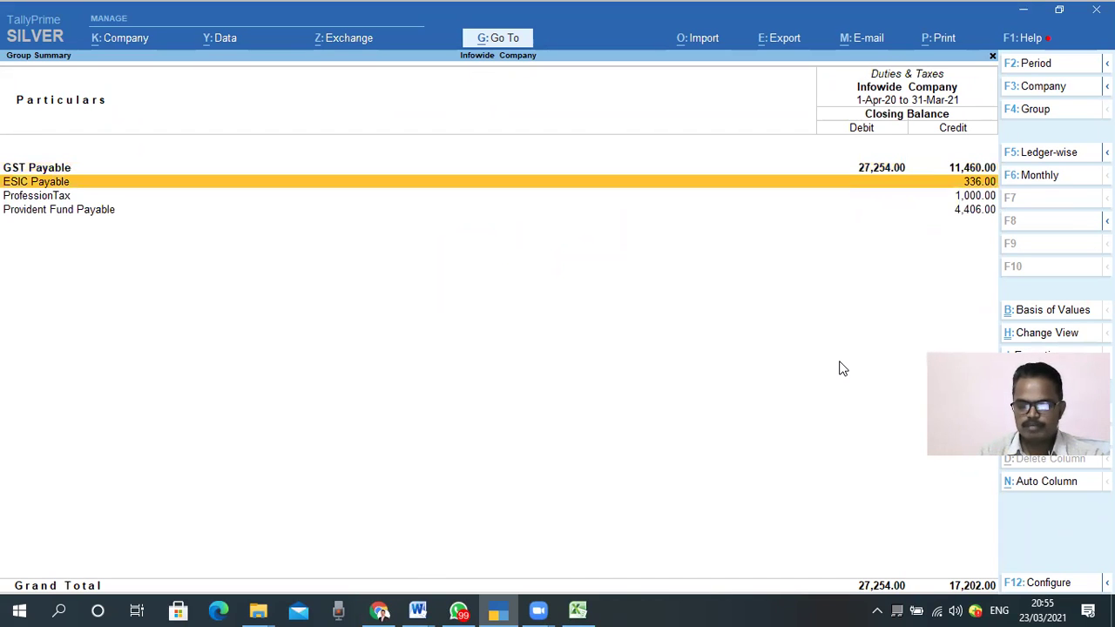
{"action": "key", "text": "Down"}
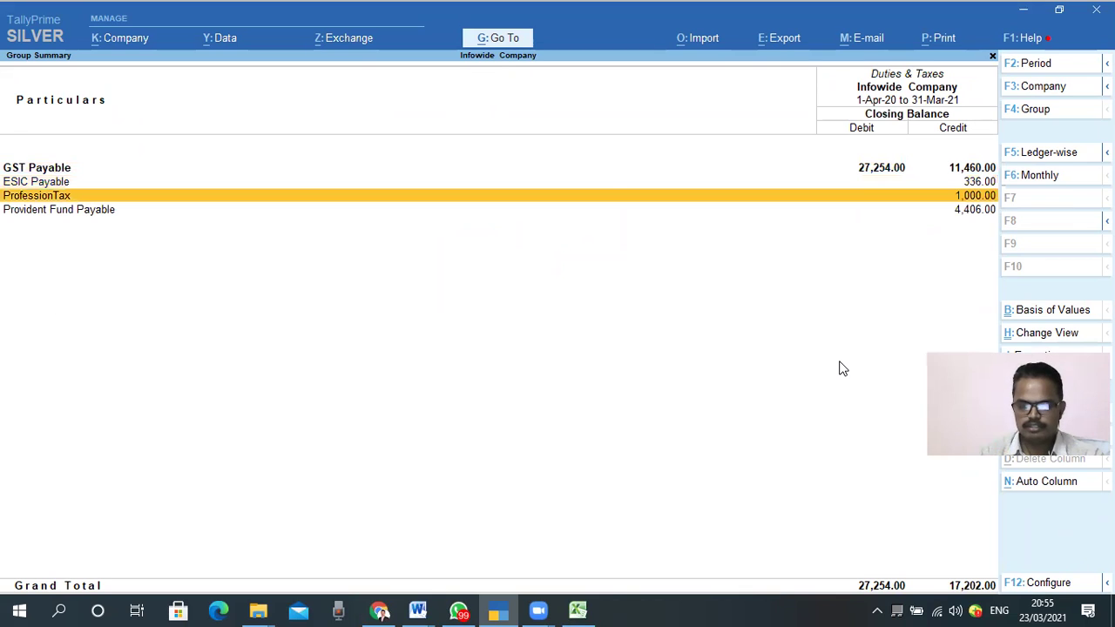
{"action": "key", "text": "Down"}
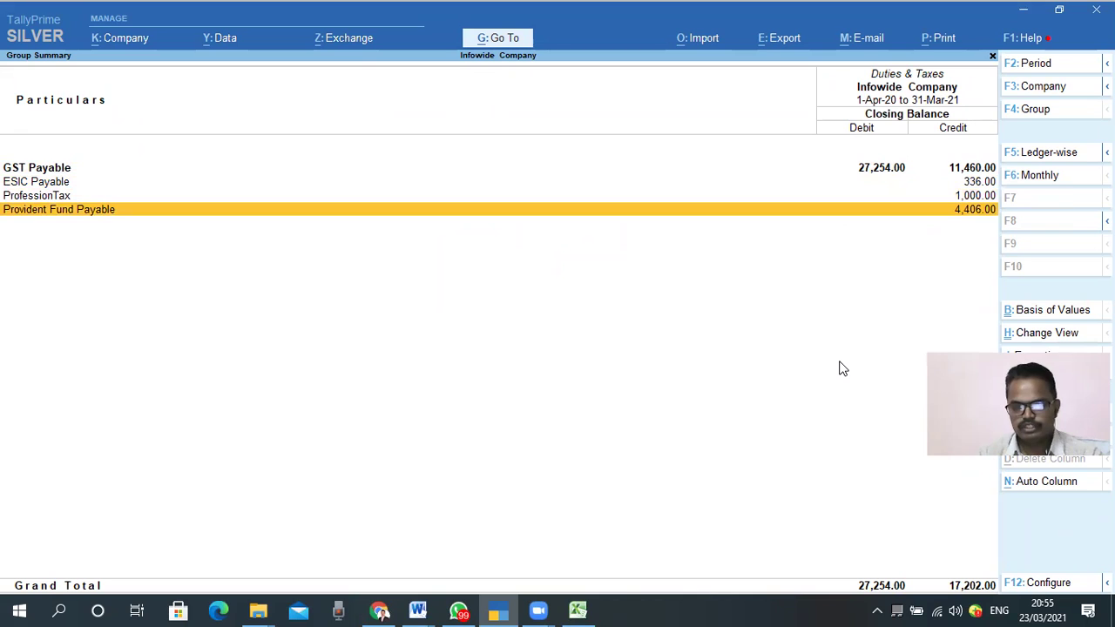
{"action": "key", "text": "Up"}
{"action": "key", "text": "Down"}
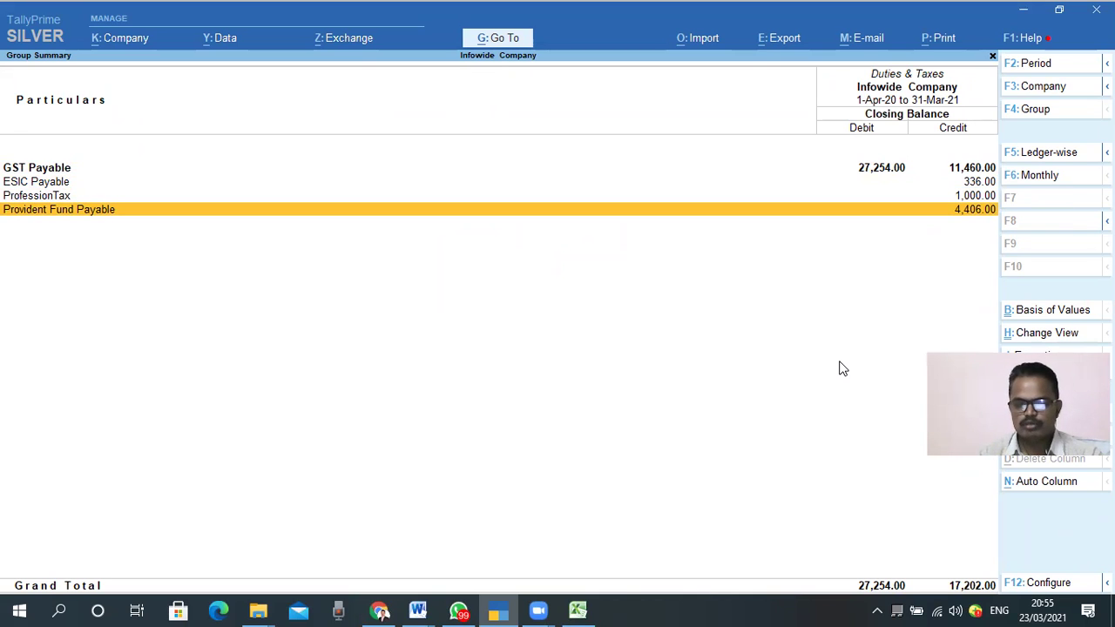
{"action": "key", "text": "Up"}
{"action": "key", "text": "Up"}
{"action": "key", "text": "Down"}
{"action": "key", "text": "Down"}
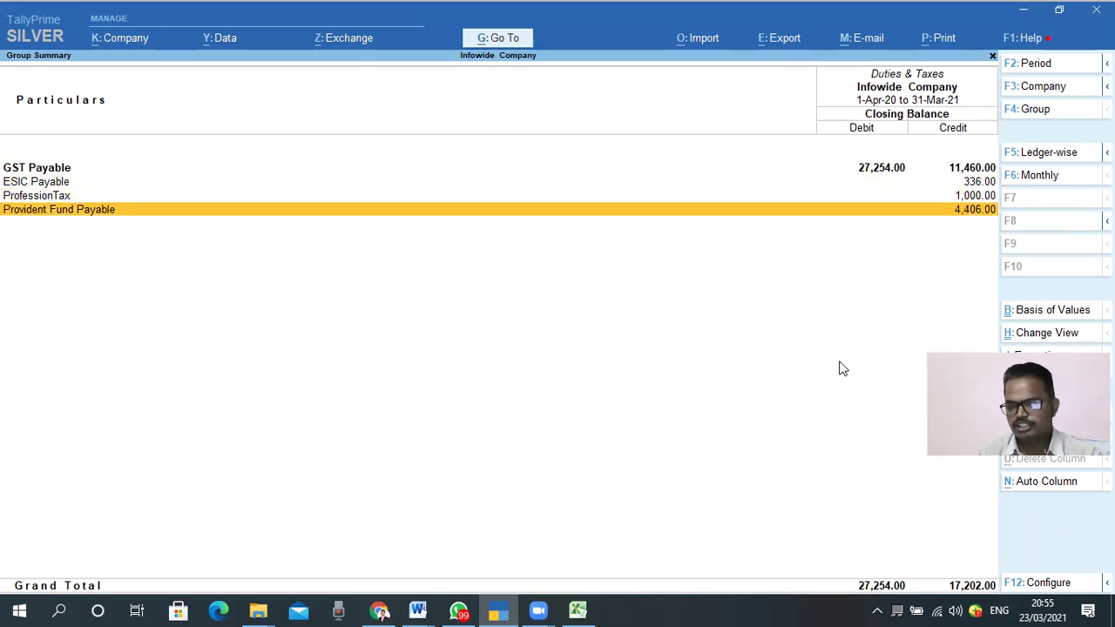
{"action": "key", "text": "Up"}
{"action": "key", "text": "Up"}
{"action": "key", "text": "Down"}
{"action": "key", "text": "Down"}
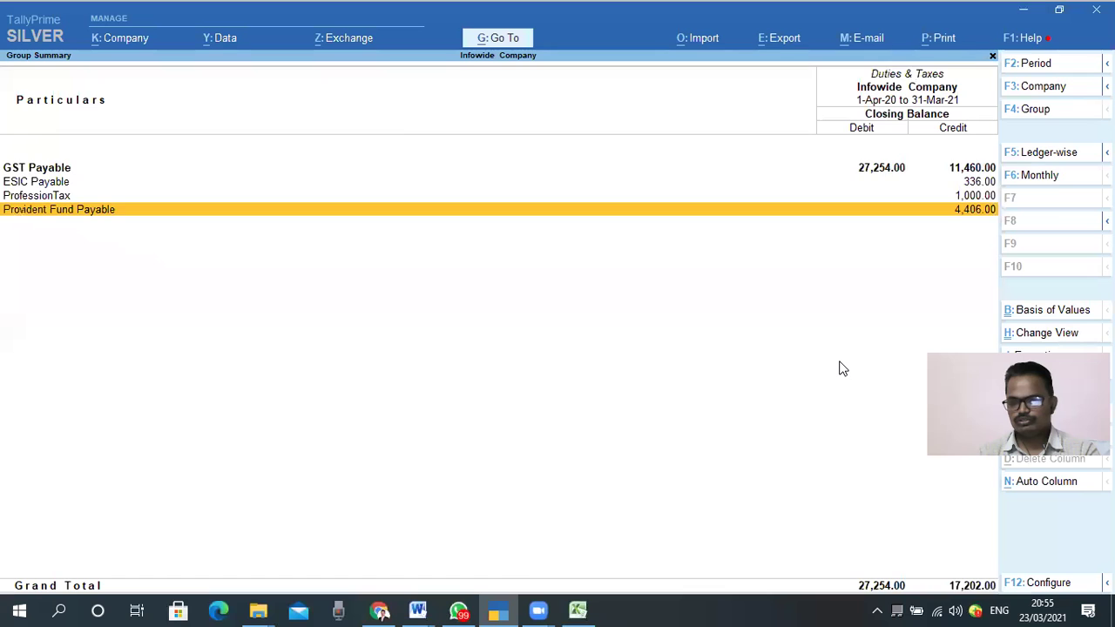
Close the open group summaries and the Balance Sheet, returning to the Gateway of Tally without quitting.
{"action": "key", "text": "Escape"}
{"action": "key", "text": "Escape"}
{"action": "key", "text": "Escape"}
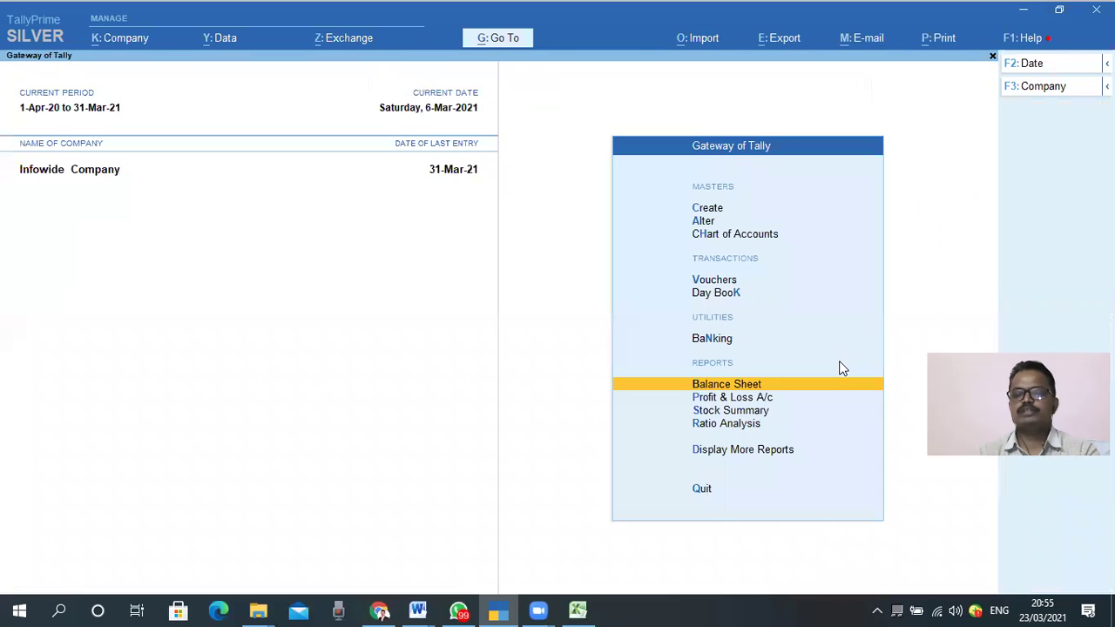
{"action": "key", "text": "Escape"}
{"action": "key", "text": "Escape"}
{"action": "key", "text": "Escape"}
{"action": "key", "text": "Escape"}
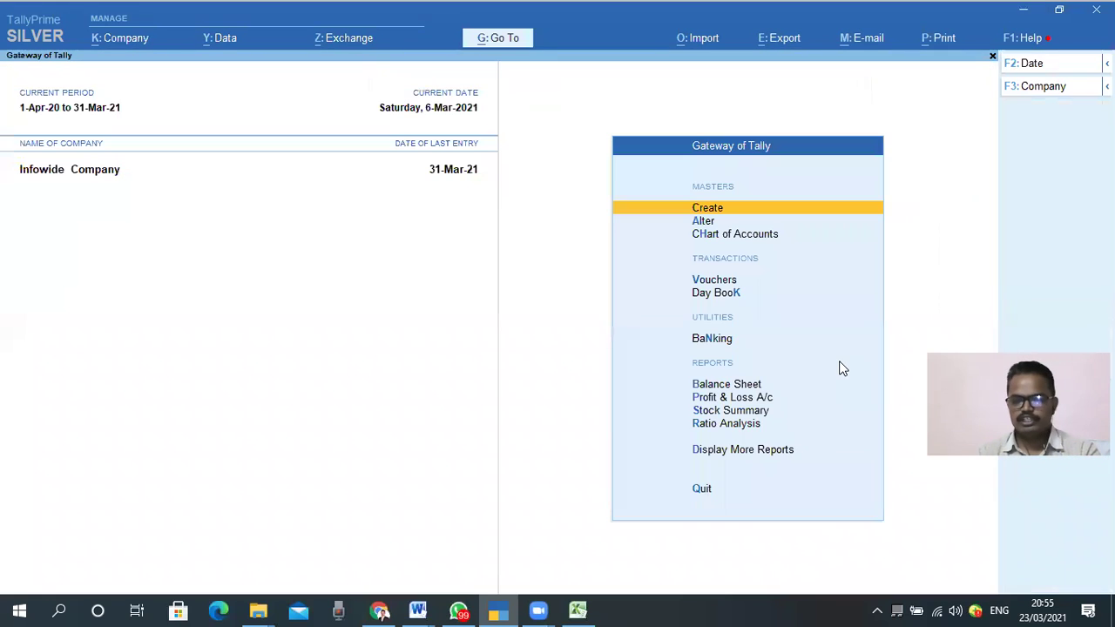